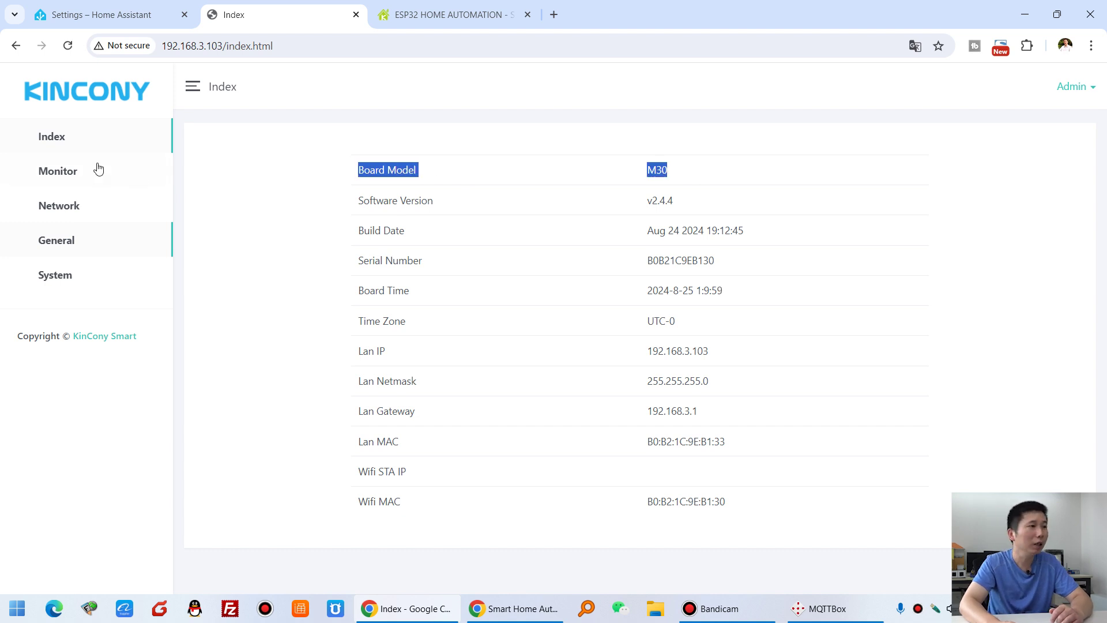
Open the board's Monitor page and examine the current and voltage readings of the BL0910-1 group.
{"action": "left_click", "coordinate": [68, 174]}
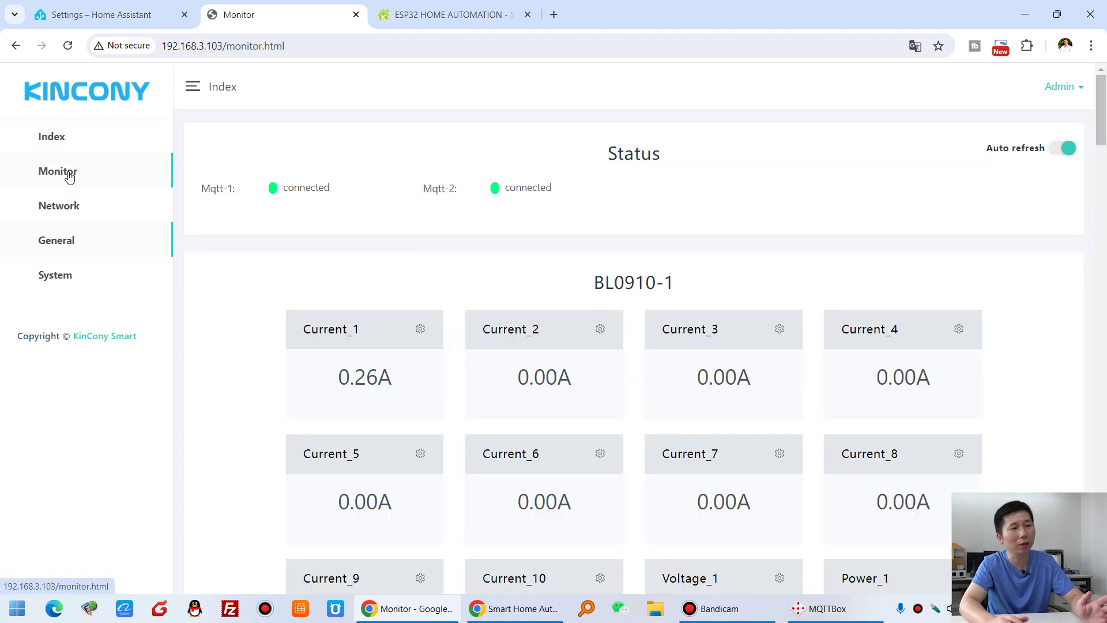
{"action": "scroll", "coordinate": [484, 252], "scroll_direction": "down", "scroll_amount": 1}
{"action": "scroll", "coordinate": [484, 252], "scroll_direction": "down", "scroll_amount": 1}
{"action": "scroll", "coordinate": [464, 271], "scroll_direction": "up", "scroll_amount": 1}
{"action": "scroll", "coordinate": [404, 283], "scroll_direction": "down", "scroll_amount": 1}
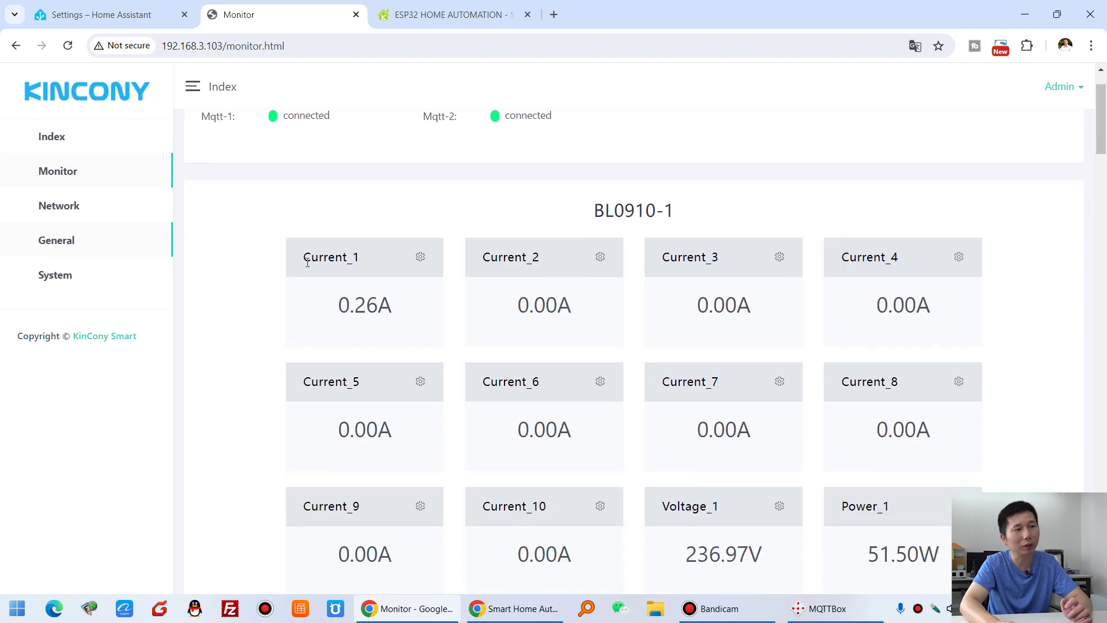
{"action": "left_click_drag", "start_coordinate": [291, 258], "coordinate": [393, 257]}
{"action": "scroll", "coordinate": [766, 316], "scroll_direction": "down", "scroll_amount": 2}
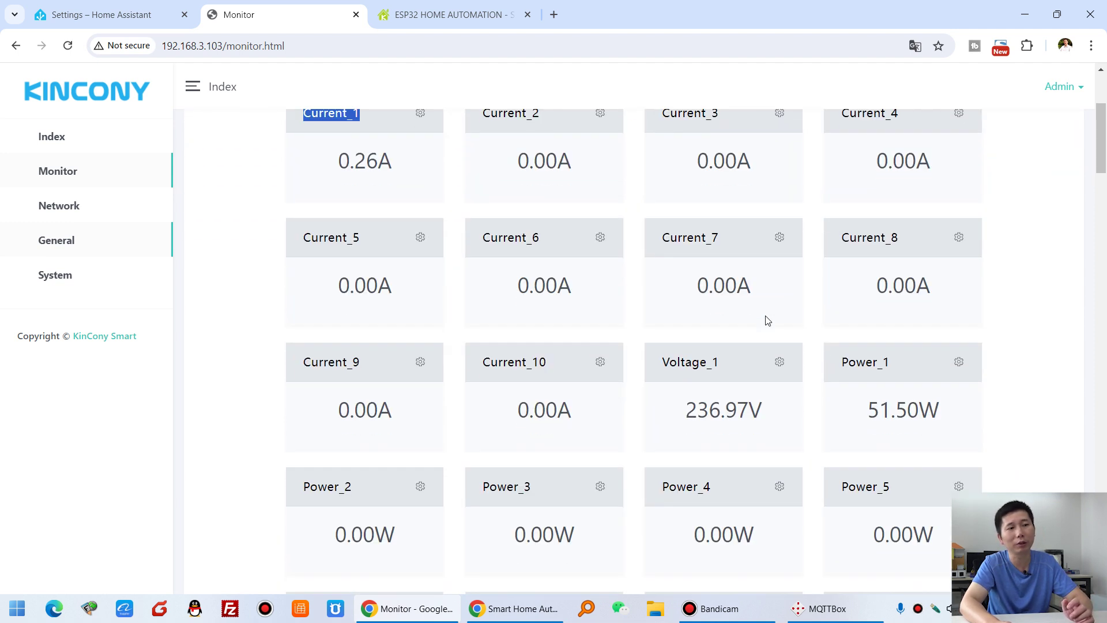
{"action": "left_click_drag", "start_coordinate": [681, 418], "coordinate": [781, 425]}
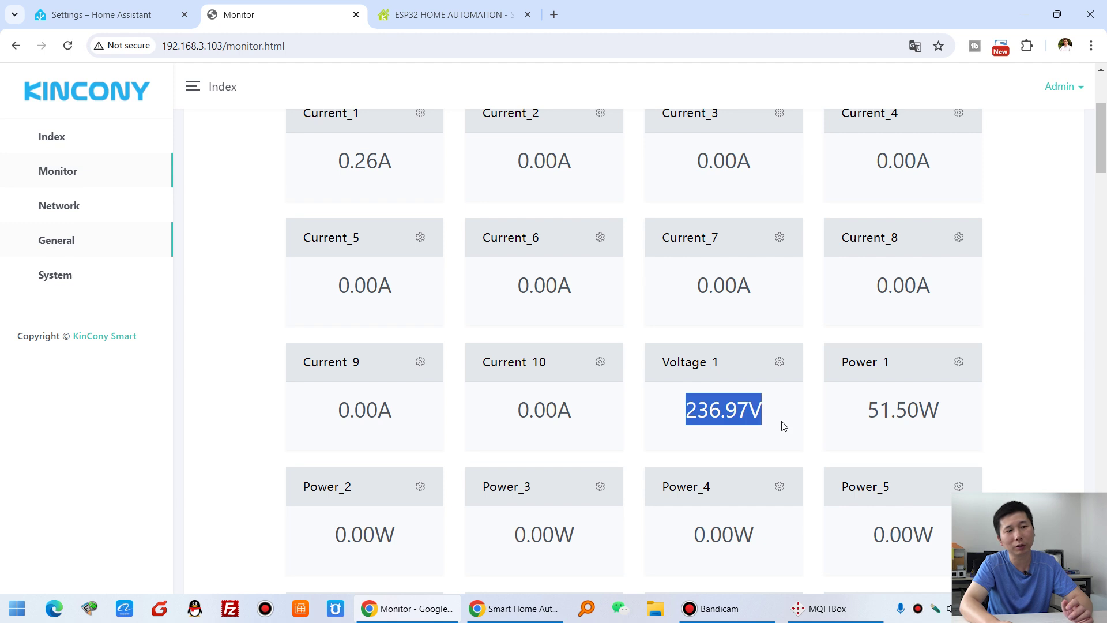
{"action": "scroll", "coordinate": [782, 414], "scroll_direction": "down", "scroll_amount": 1}
{"action": "scroll", "coordinate": [750, 392], "scroll_direction": "up", "scroll_amount": 3}
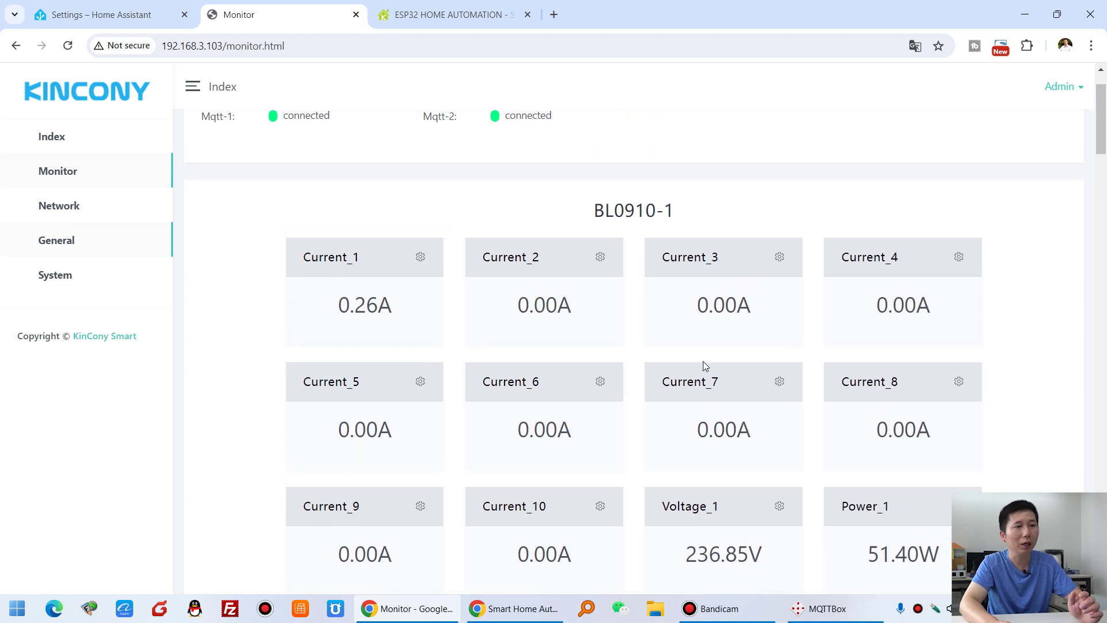
{"action": "left_click_drag", "start_coordinate": [588, 214], "coordinate": [701, 214]}
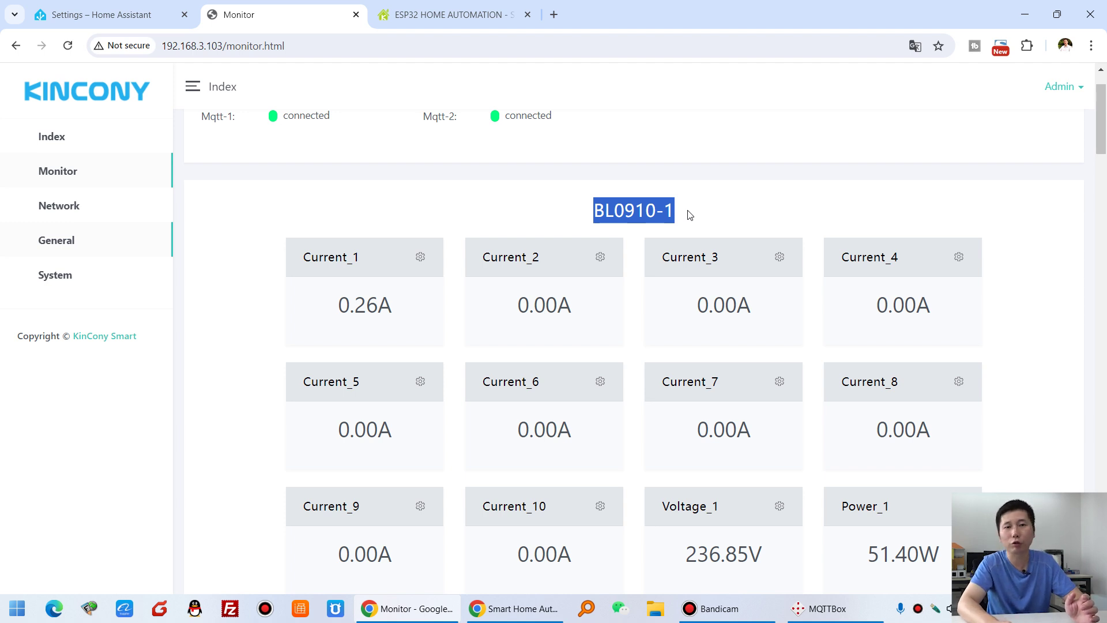
Look over the second meter group and the current channels of the BL0910-3 group.
{"action": "scroll", "coordinate": [692, 254], "scroll_direction": "down", "scroll_amount": 20}
{"action": "left_click_drag", "start_coordinate": [591, 211], "coordinate": [715, 250]}
{"action": "scroll", "coordinate": [715, 260], "scroll_direction": "down", "scroll_amount": 20}
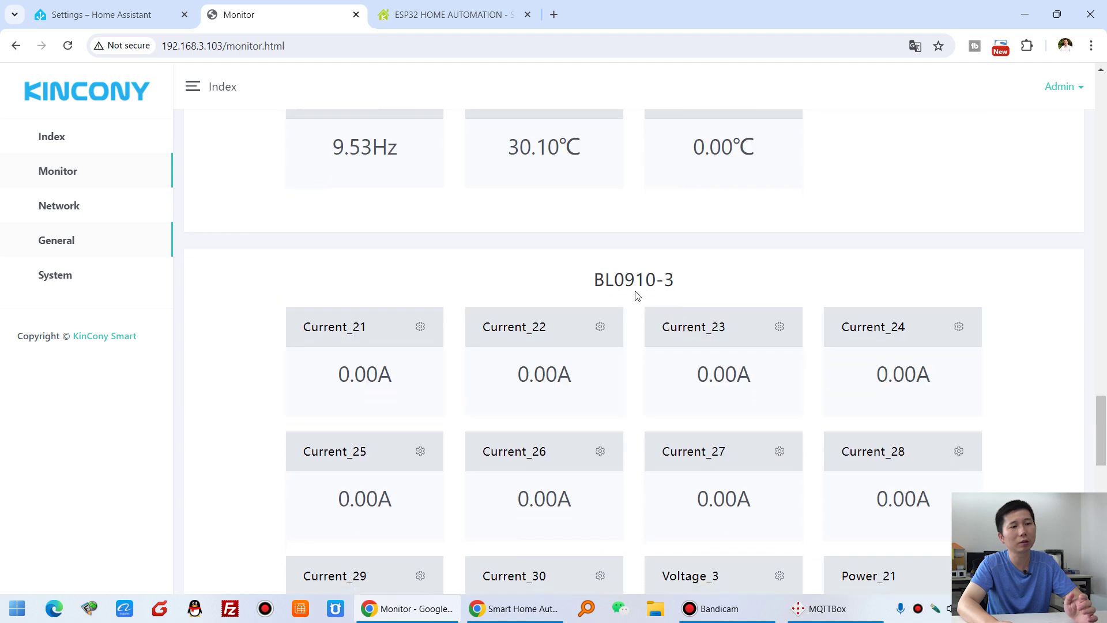
{"action": "left_click_drag", "start_coordinate": [590, 286], "coordinate": [705, 290]}
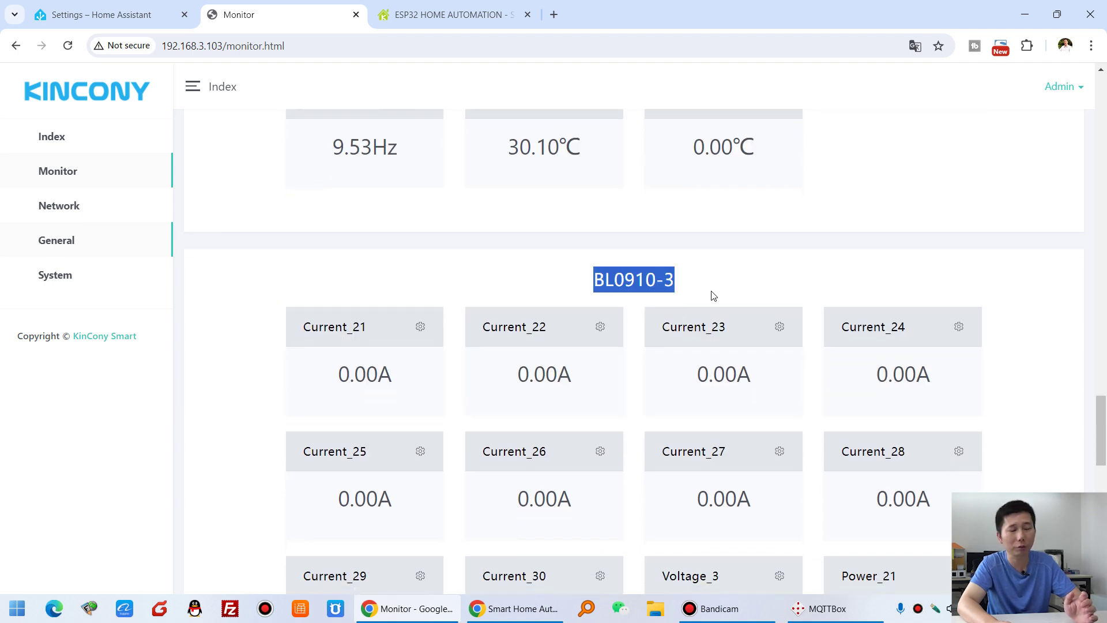
{"action": "scroll", "coordinate": [713, 295], "scroll_direction": "down", "scroll_amount": 3}
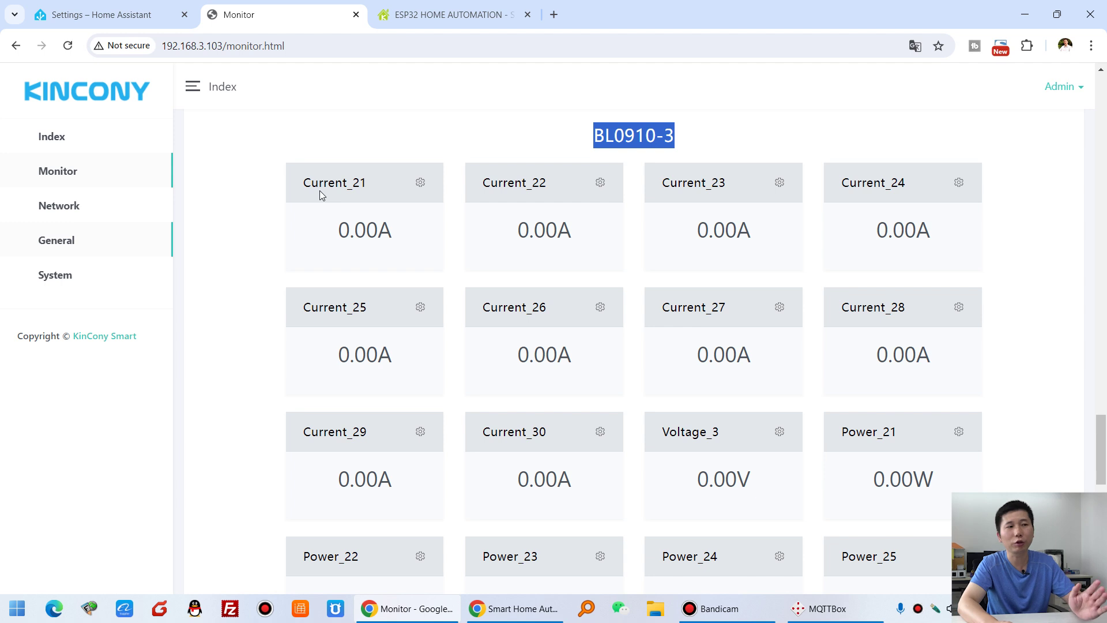
Examine the BL0910-3 power and energy channels along with its temperature and frequency readings.
{"action": "scroll", "coordinate": [645, 300], "scroll_direction": "down", "scroll_amount": 5}
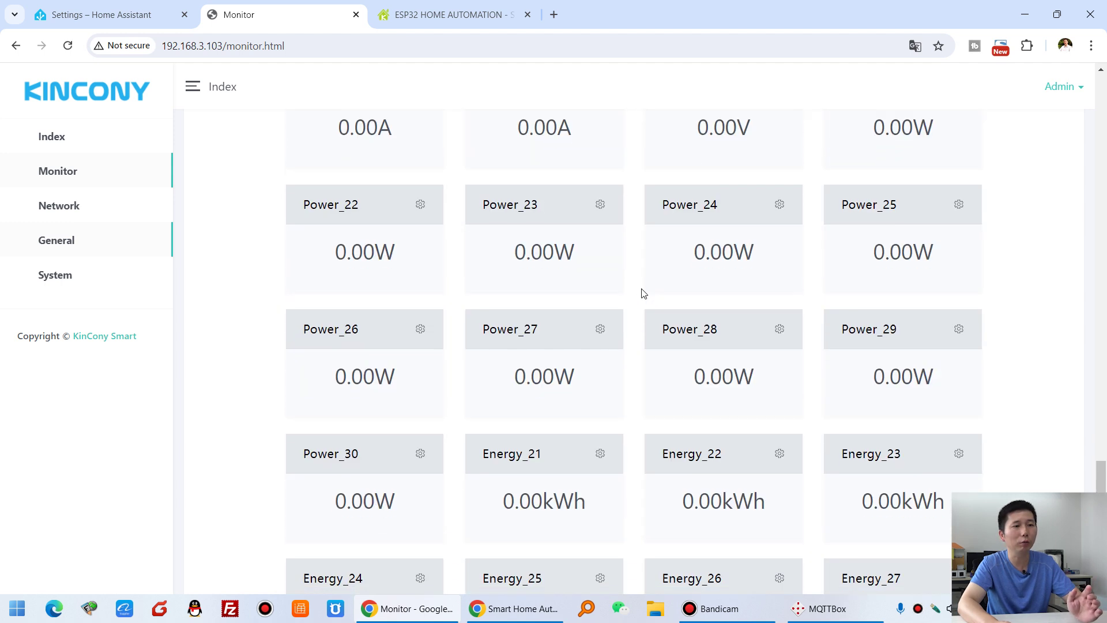
{"action": "scroll", "coordinate": [648, 312], "scroll_direction": "up", "scroll_amount": 2}
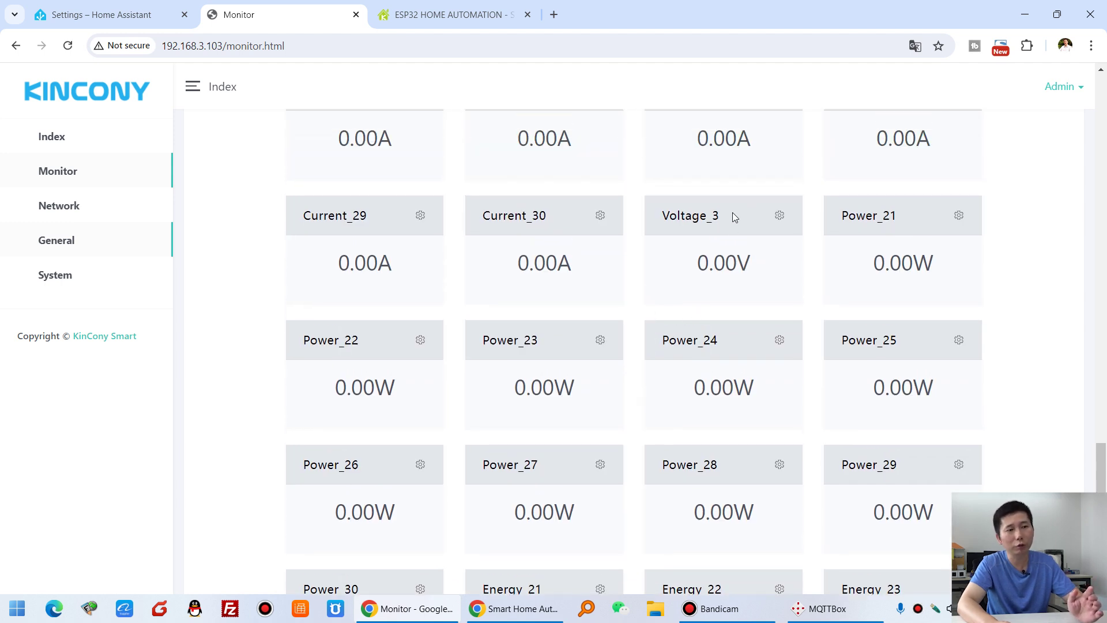
{"action": "left_click_drag", "start_coordinate": [841, 217], "coordinate": [919, 346]}
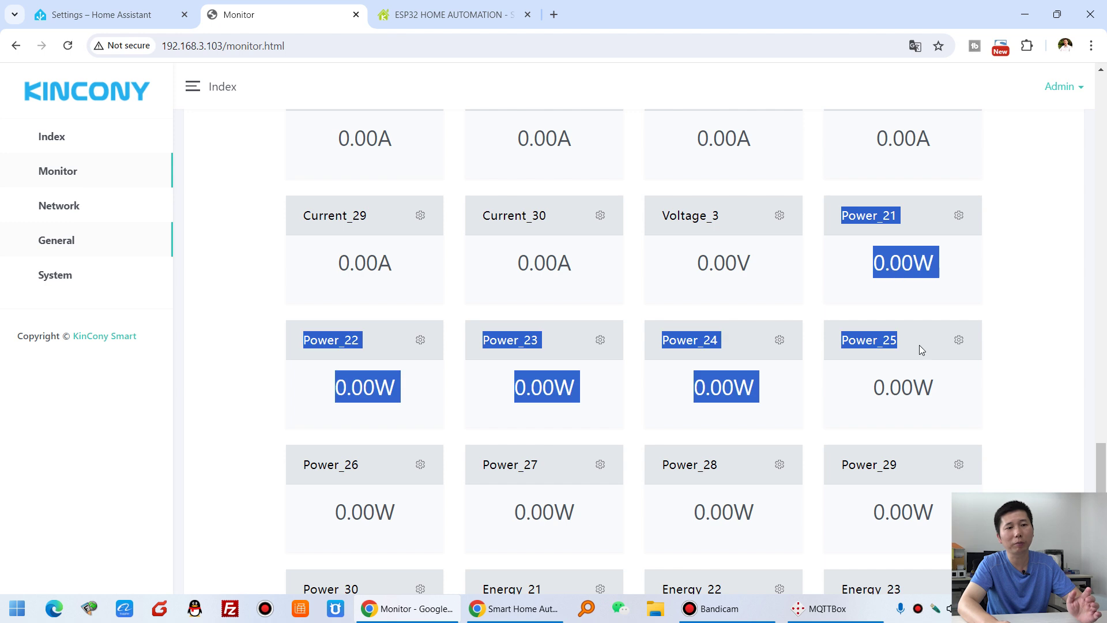
{"action": "scroll", "coordinate": [698, 350], "scroll_direction": "down", "scroll_amount": 3}
{"action": "scroll", "coordinate": [698, 350], "scroll_direction": "down", "scroll_amount": 1}
{"action": "left_click_drag", "start_coordinate": [665, 300], "coordinate": [715, 300]}
{"action": "scroll", "coordinate": [778, 334], "scroll_direction": "down", "scroll_amount": 3}
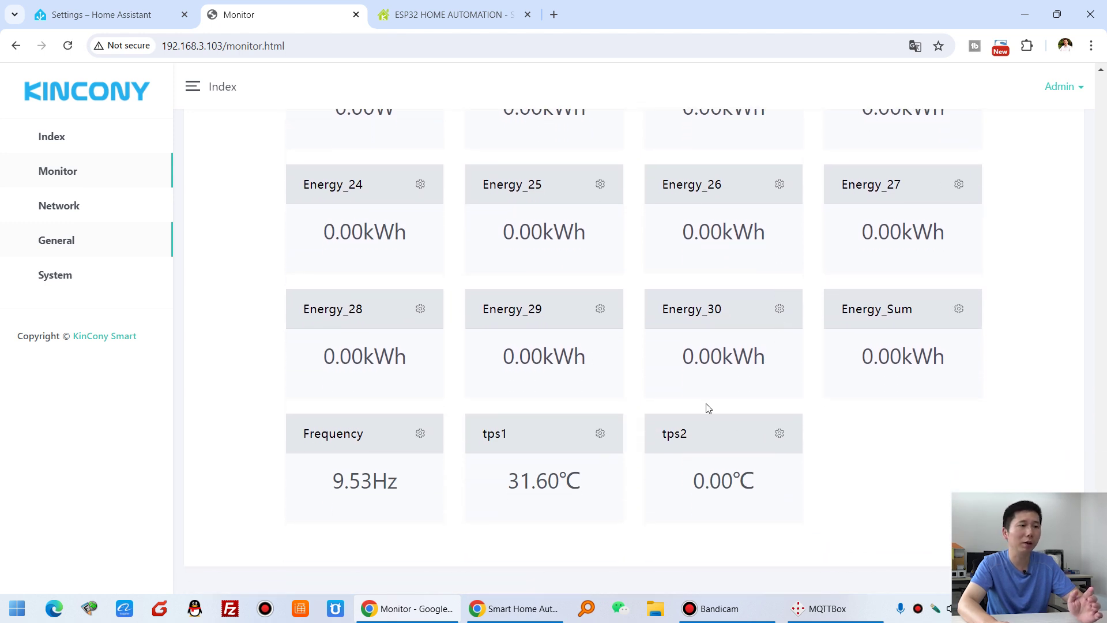
{"action": "left_click_drag", "start_coordinate": [508, 482], "coordinate": [562, 481]}
{"action": "left_click", "coordinate": [524, 437]}
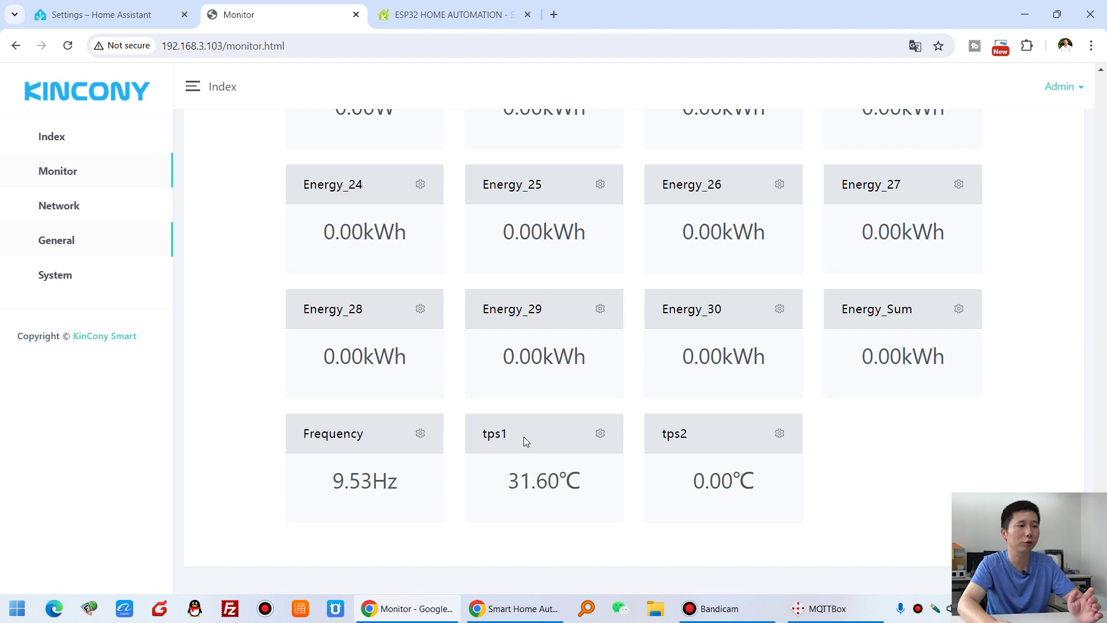
{"action": "left_click_drag", "start_coordinate": [304, 433], "coordinate": [371, 439]}
{"action": "left_click_drag", "start_coordinate": [323, 481], "coordinate": [403, 481]}
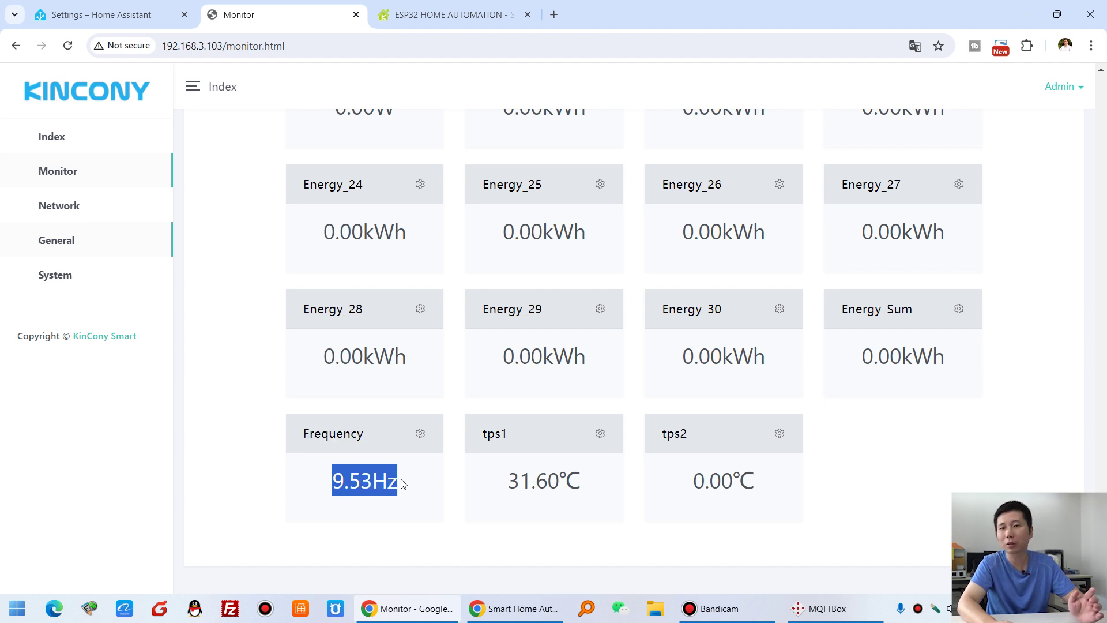
Return to the BL0910-1 group and examine its Frequency and tps1 temperature readings.
{"action": "scroll", "coordinate": [763, 413], "scroll_direction": "up", "scroll_amount": 3}
{"action": "scroll", "coordinate": [762, 413], "scroll_direction": "up", "scroll_amount": 10}
{"action": "left_click_drag", "start_coordinate": [1104, 383], "coordinate": [1104, 150]}
{"action": "scroll", "coordinate": [608, 192], "scroll_direction": "down", "scroll_amount": 5}
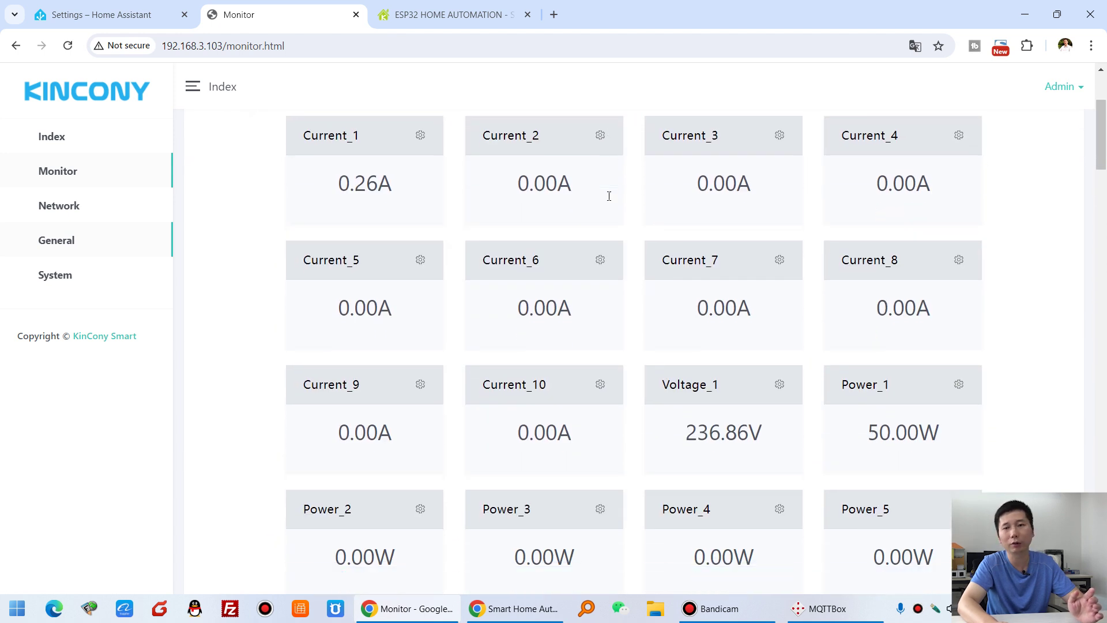
{"action": "scroll", "coordinate": [609, 196], "scroll_direction": "down", "scroll_amount": 8}
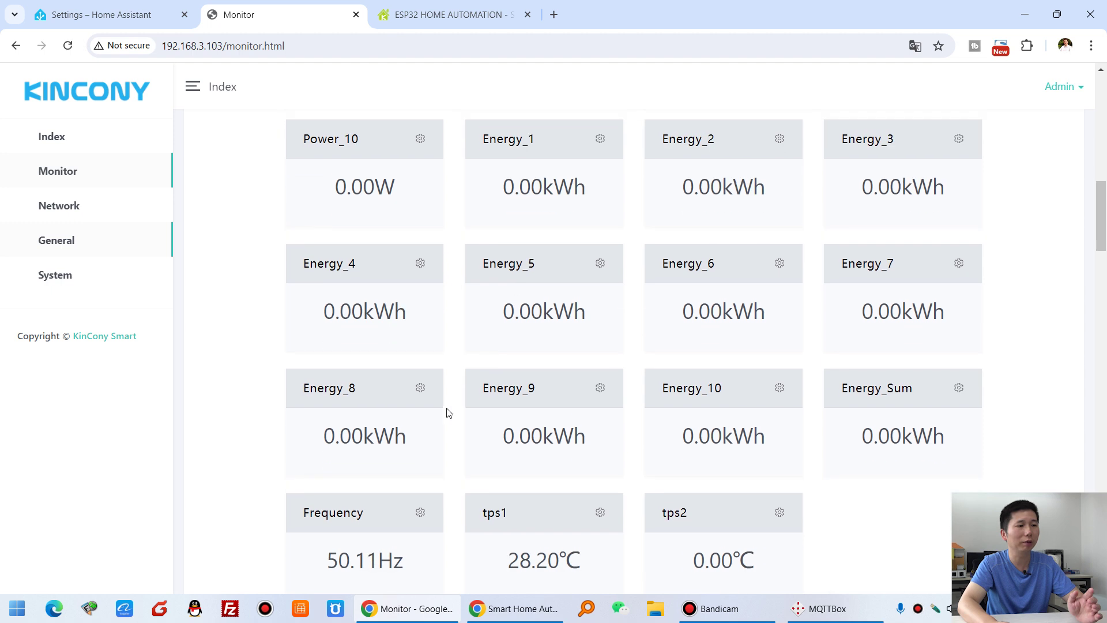
{"action": "left_click_drag", "start_coordinate": [327, 491], "coordinate": [400, 485]}
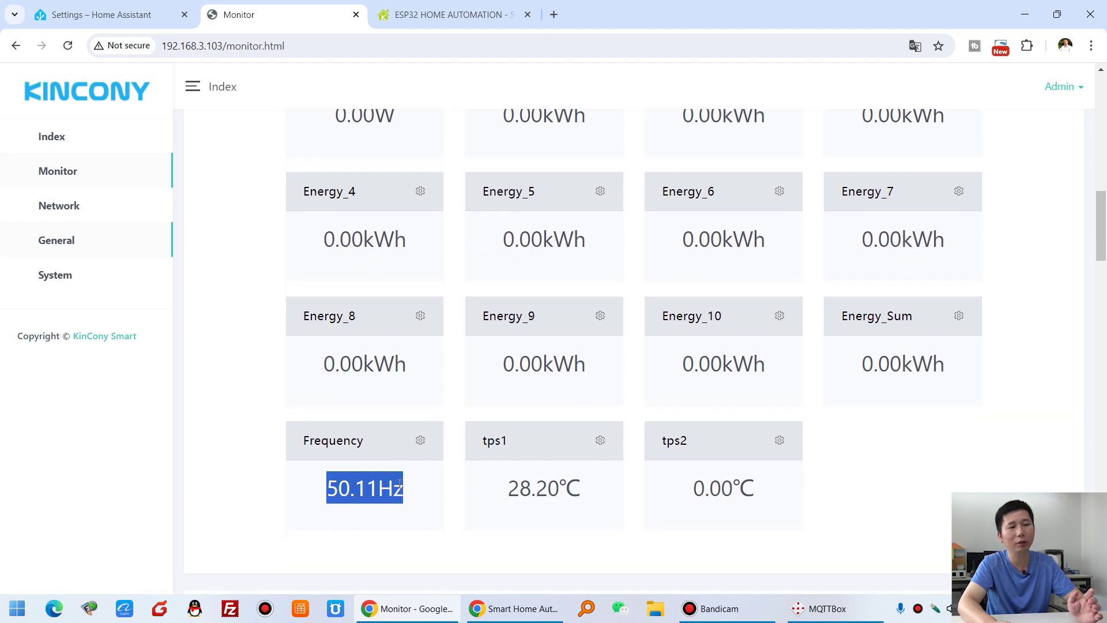
{"action": "left_click_drag", "start_coordinate": [507, 489], "coordinate": [573, 492]}
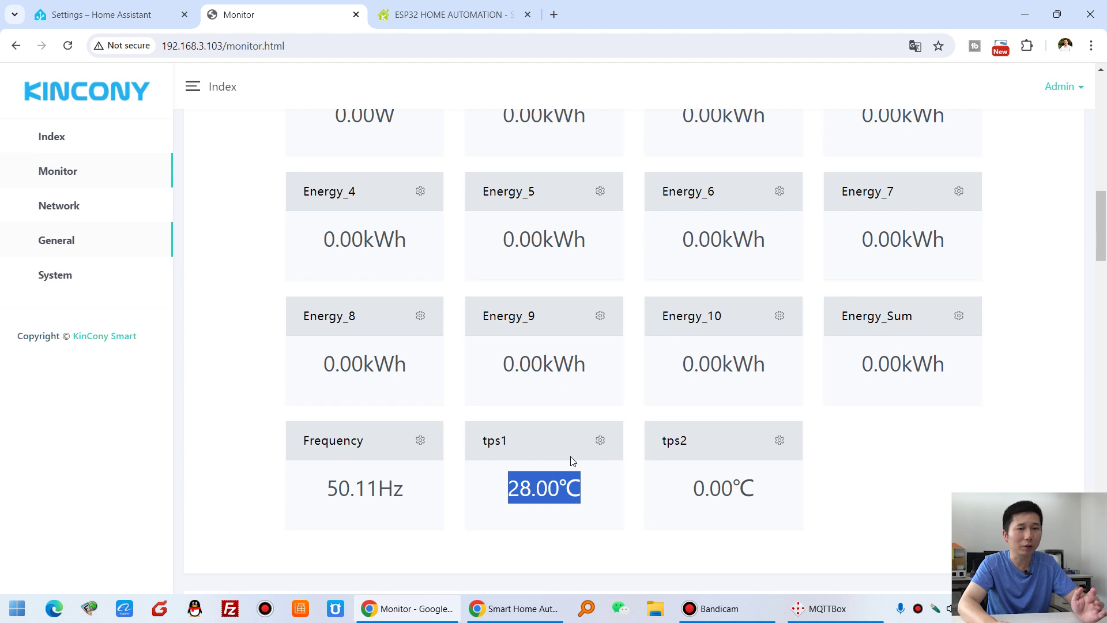
Check the connection status of Mqtt-1 and Mqtt-2 in the Status section of the monitor page.
{"action": "scroll", "coordinate": [571, 461], "scroll_direction": "up", "scroll_amount": 7}
{"action": "scroll", "coordinate": [573, 461], "scroll_direction": "up", "scroll_amount": 8}
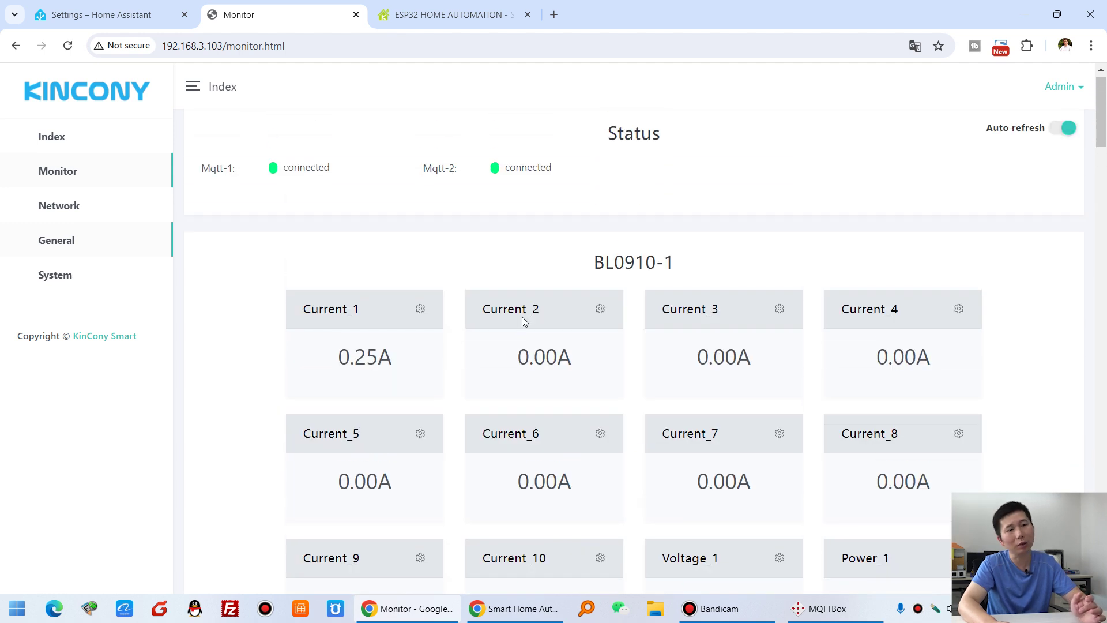
{"action": "scroll", "coordinate": [523, 321], "scroll_direction": "down", "scroll_amount": 1}
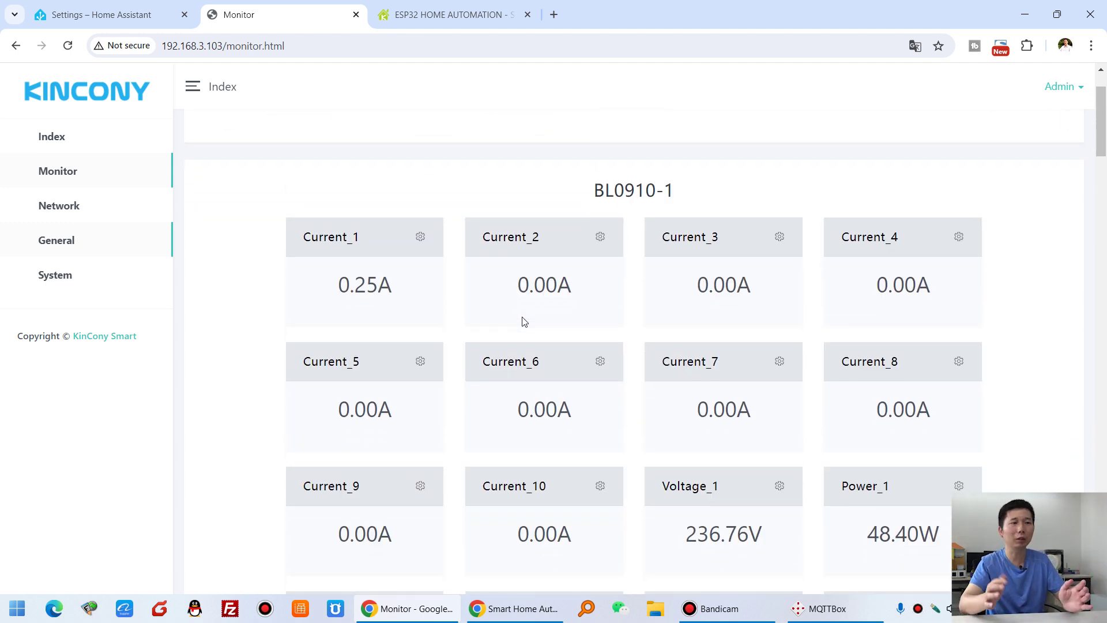
{"action": "scroll", "coordinate": [483, 379], "scroll_direction": "up", "scroll_amount": 1}
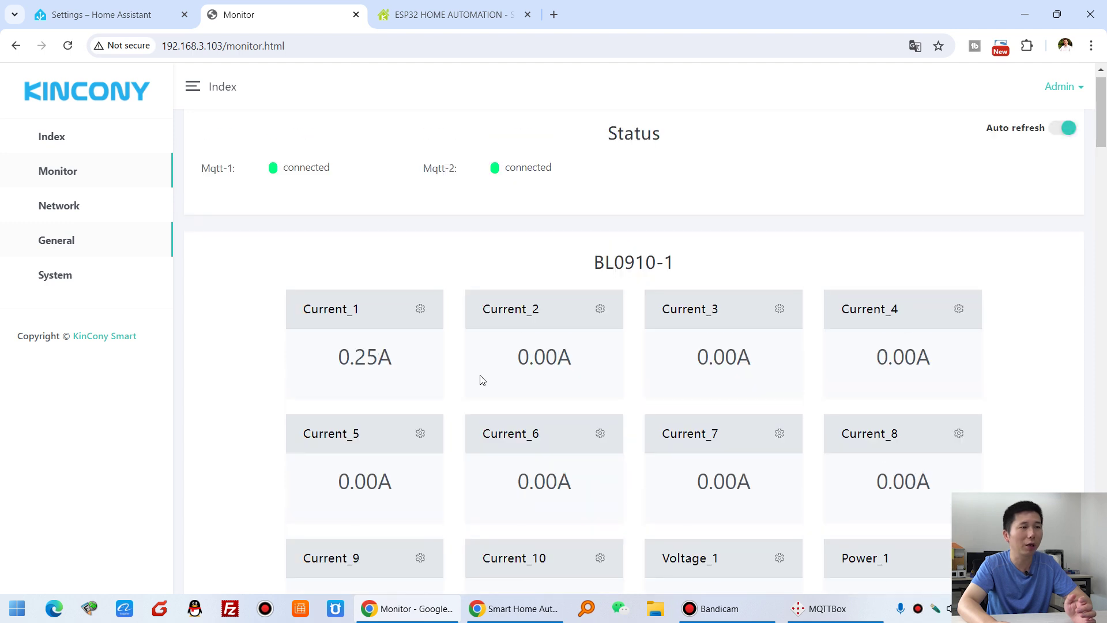
{"action": "scroll", "coordinate": [483, 379], "scroll_direction": "up", "scroll_amount": 1}
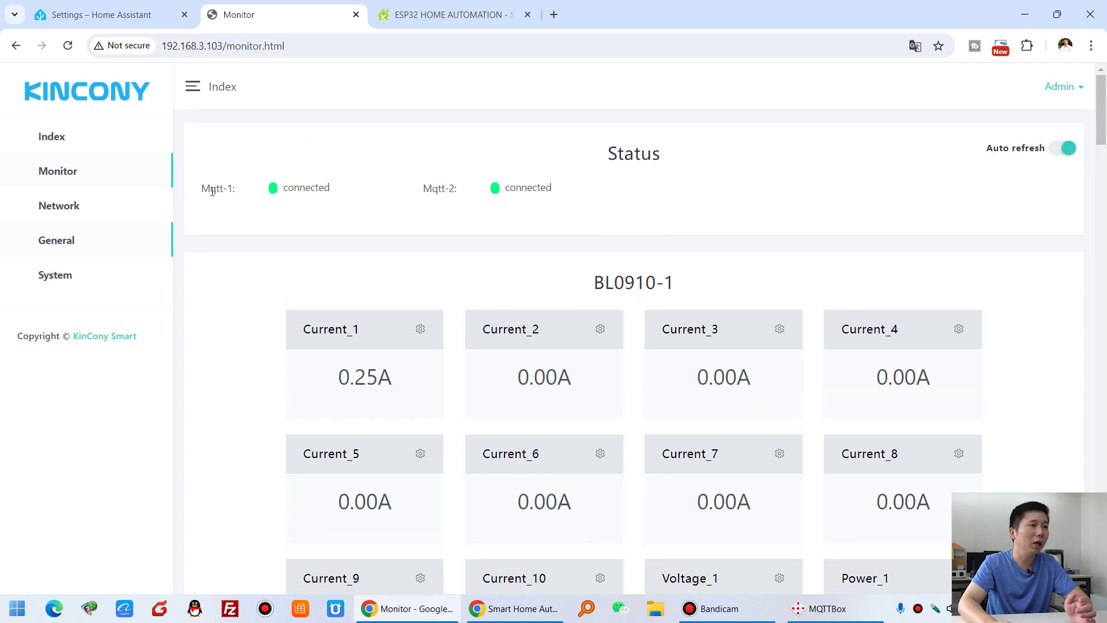
{"action": "left_click_drag", "start_coordinate": [202, 188], "coordinate": [246, 192]}
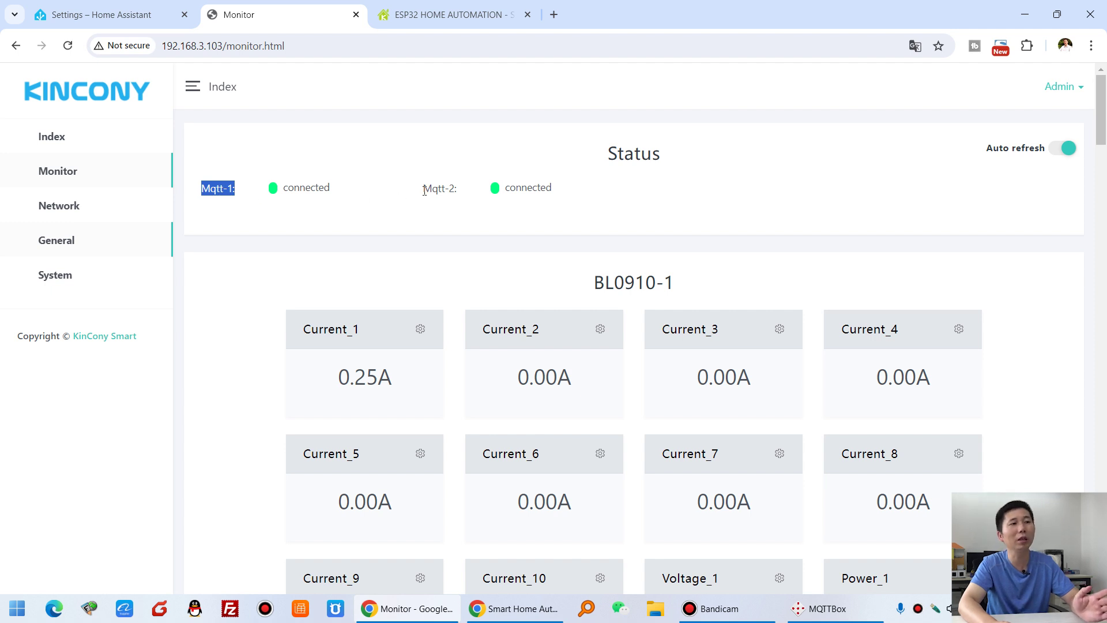
{"action": "left_click_drag", "start_coordinate": [424, 190], "coordinate": [460, 191]}
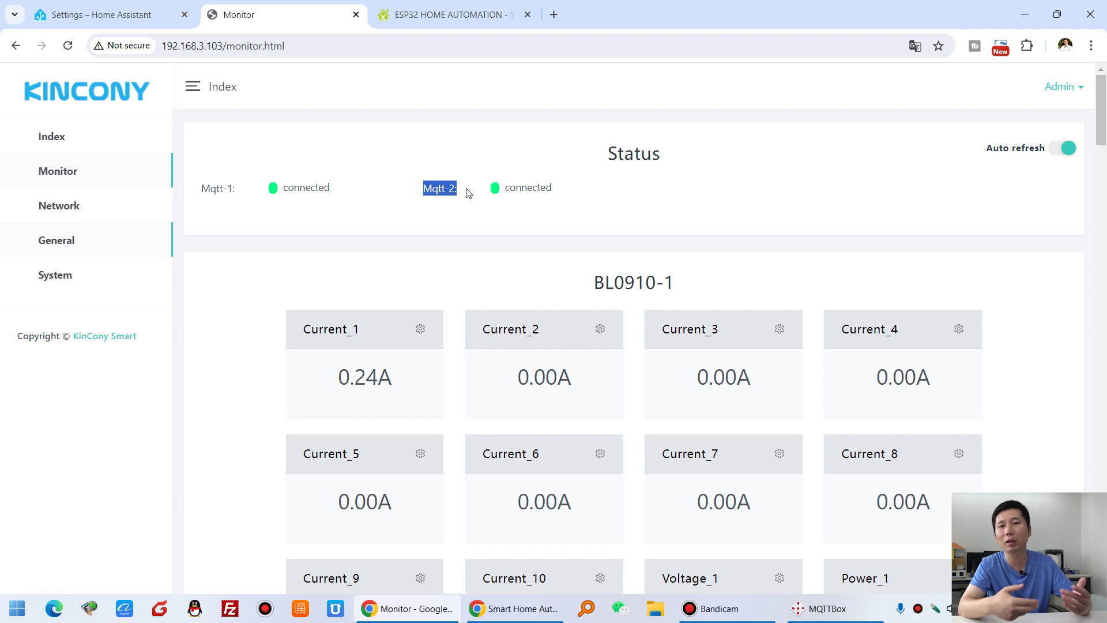
{"action": "left_click", "coordinate": [274, 188]}
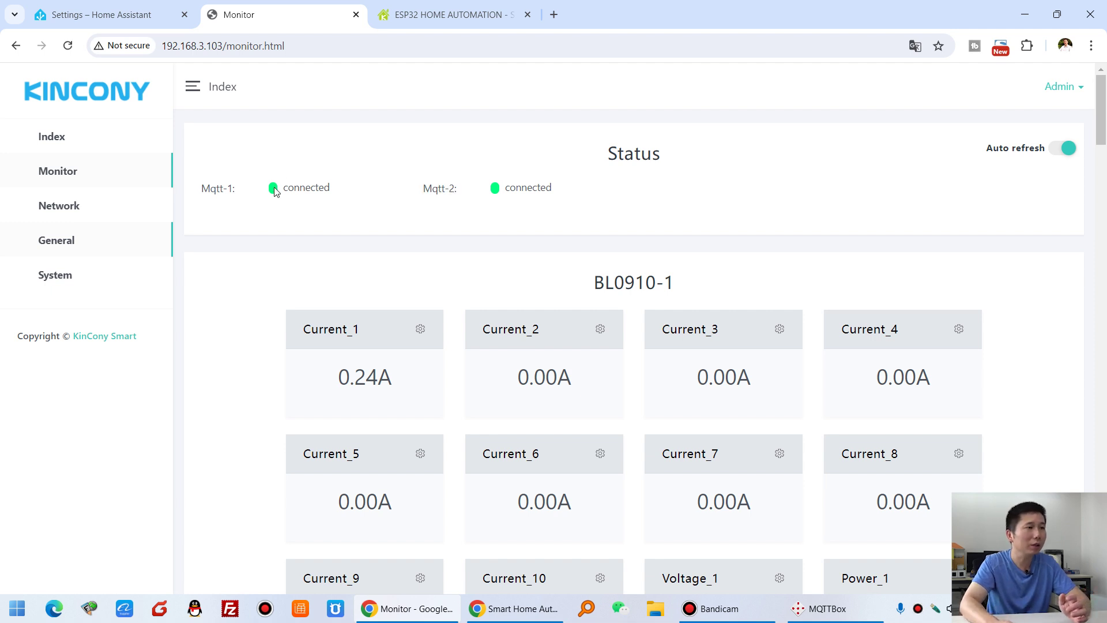
{"action": "double_click", "coordinate": [317, 189]}
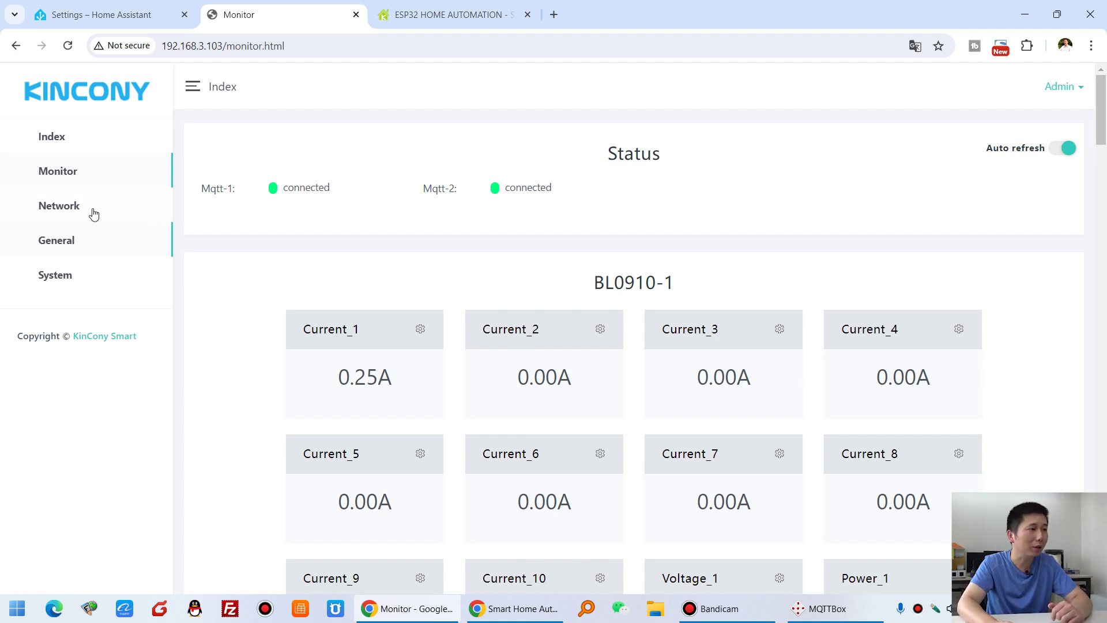
Open the board's network settings and set the WIFI mode to STA.
{"action": "left_click", "coordinate": [74, 213]}
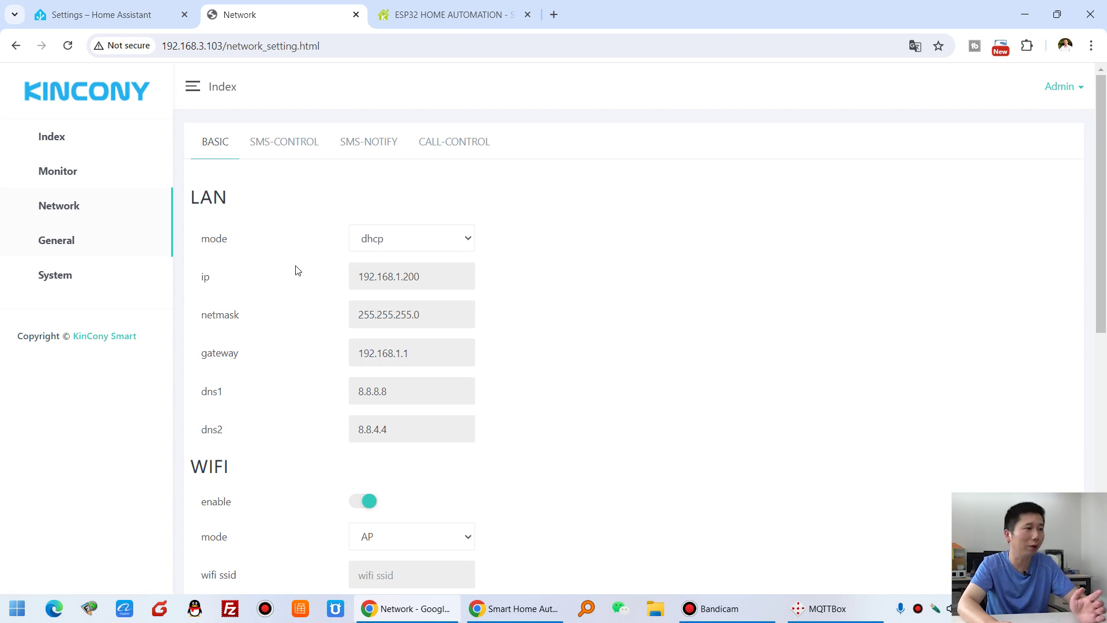
{"action": "scroll", "coordinate": [317, 341], "scroll_direction": "down", "scroll_amount": 3}
{"action": "scroll", "coordinate": [447, 379], "scroll_direction": "down", "scroll_amount": 1}
{"action": "scroll", "coordinate": [427, 363], "scroll_direction": "up", "scroll_amount": 1}
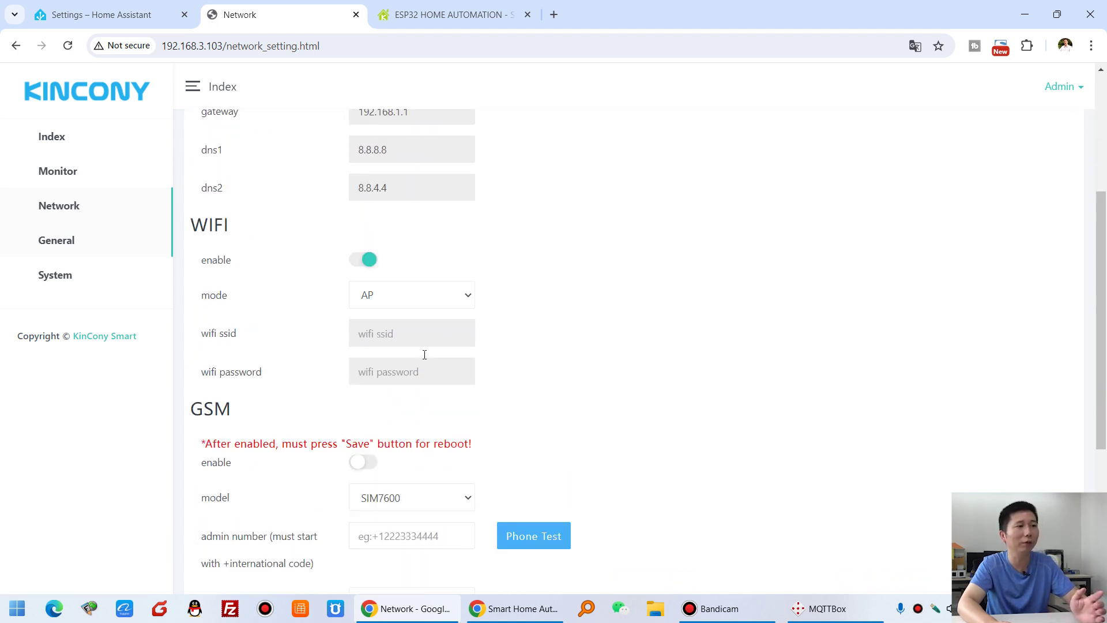
{"action": "left_click", "coordinate": [388, 329]}
{"action": "left_click", "coordinate": [403, 354]}
{"action": "left_click", "coordinate": [418, 320]}
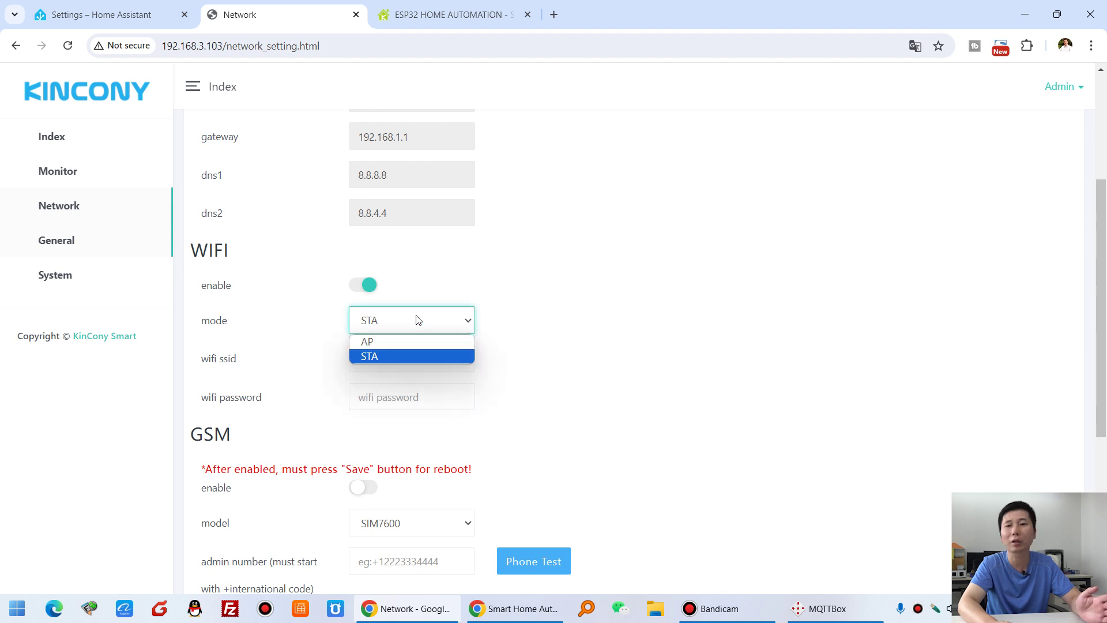
{"action": "left_click", "coordinate": [395, 355]}
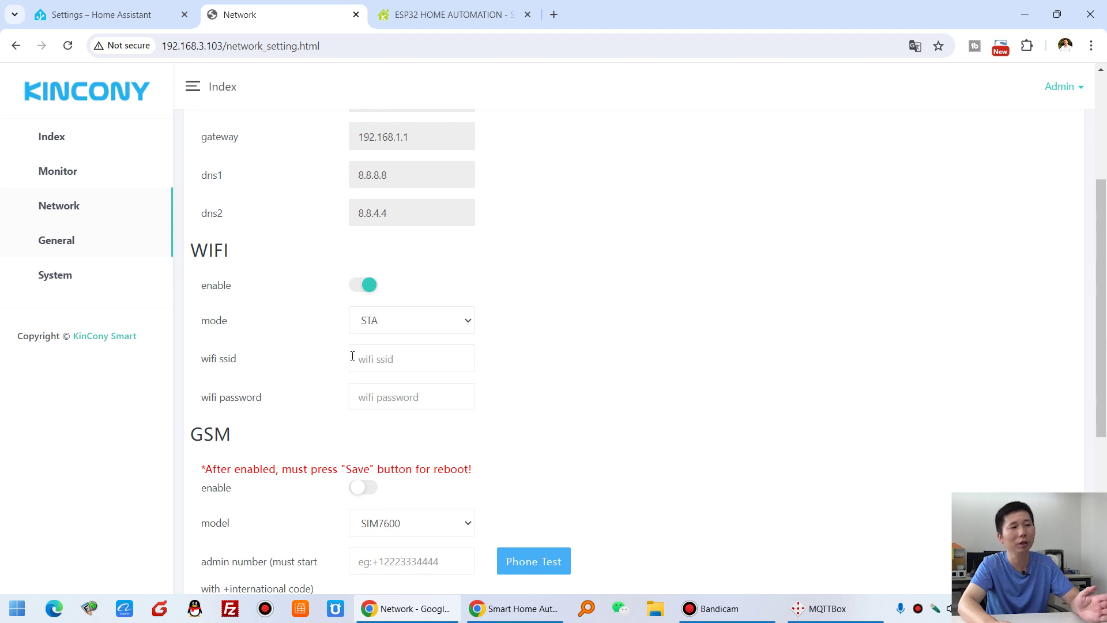
Review the wifi ssid and wifi password fields and the GSM settings on the network page.
{"action": "left_click_drag", "start_coordinate": [198, 360], "coordinate": [254, 361]}
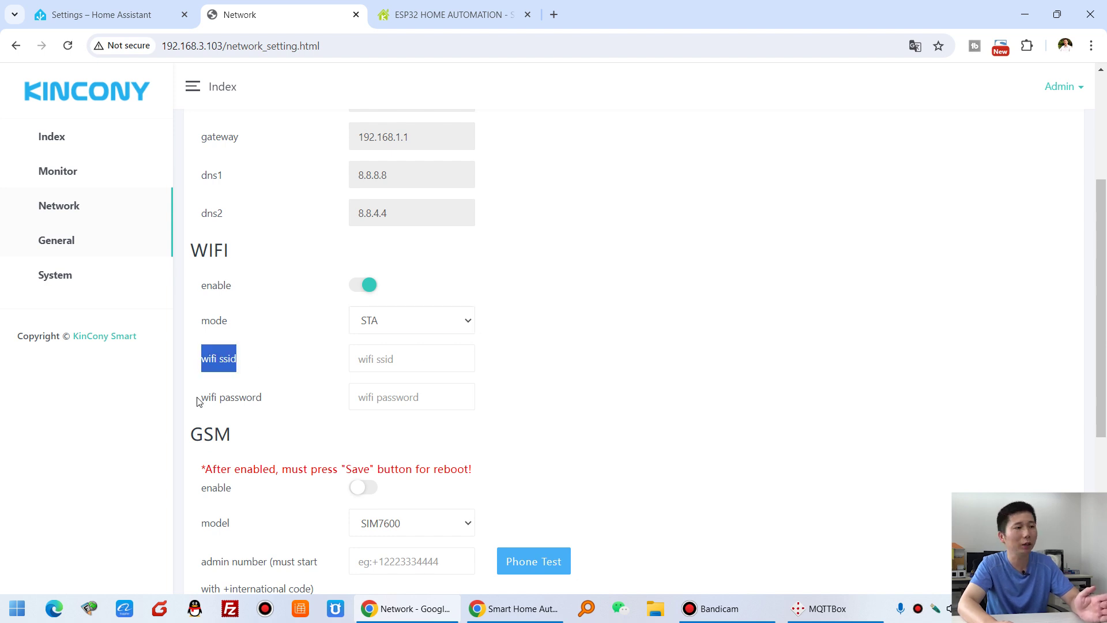
{"action": "left_click_drag", "start_coordinate": [199, 400], "coordinate": [296, 401]}
{"action": "scroll", "coordinate": [300, 385], "scroll_direction": "down", "scroll_amount": 3}
{"action": "scroll", "coordinate": [299, 385], "scroll_direction": "down", "scroll_amount": 1}
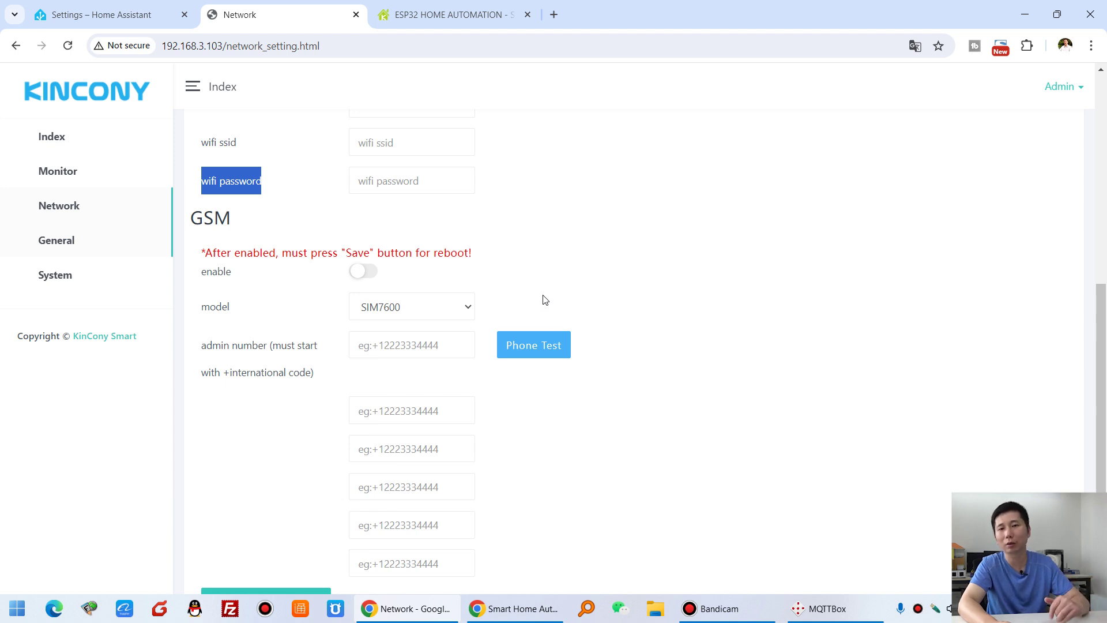
{"action": "scroll", "coordinate": [517, 297], "scroll_direction": "up", "scroll_amount": 8}
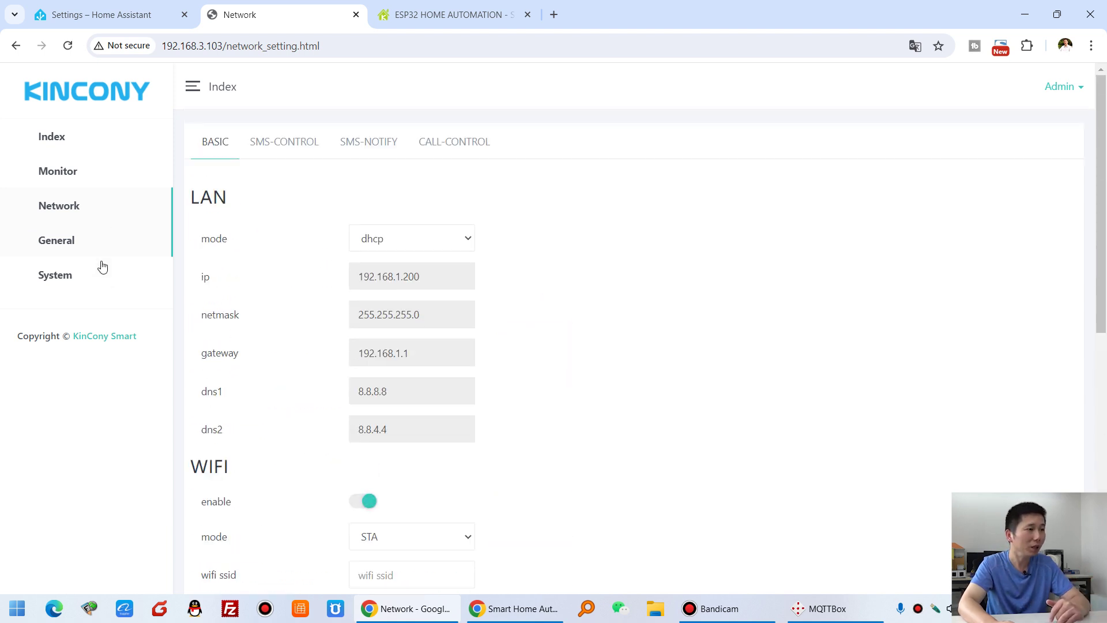
Open the general protocol settings and review the MQTT-1 section.
{"action": "left_click", "coordinate": [76, 242]}
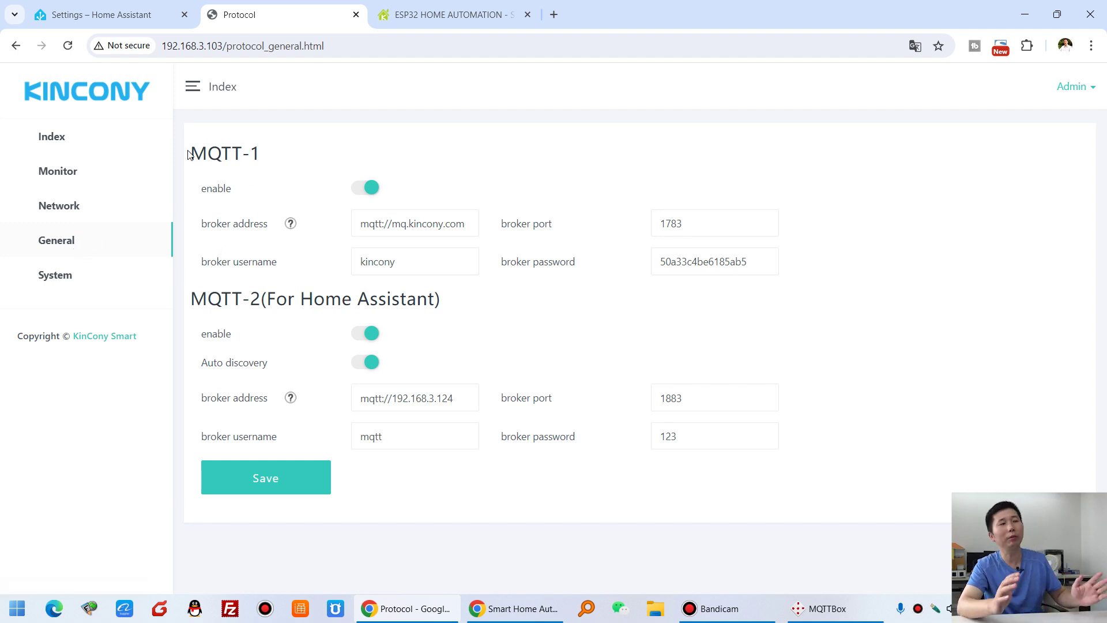
{"action": "left_click_drag", "start_coordinate": [188, 155], "coordinate": [293, 158]}
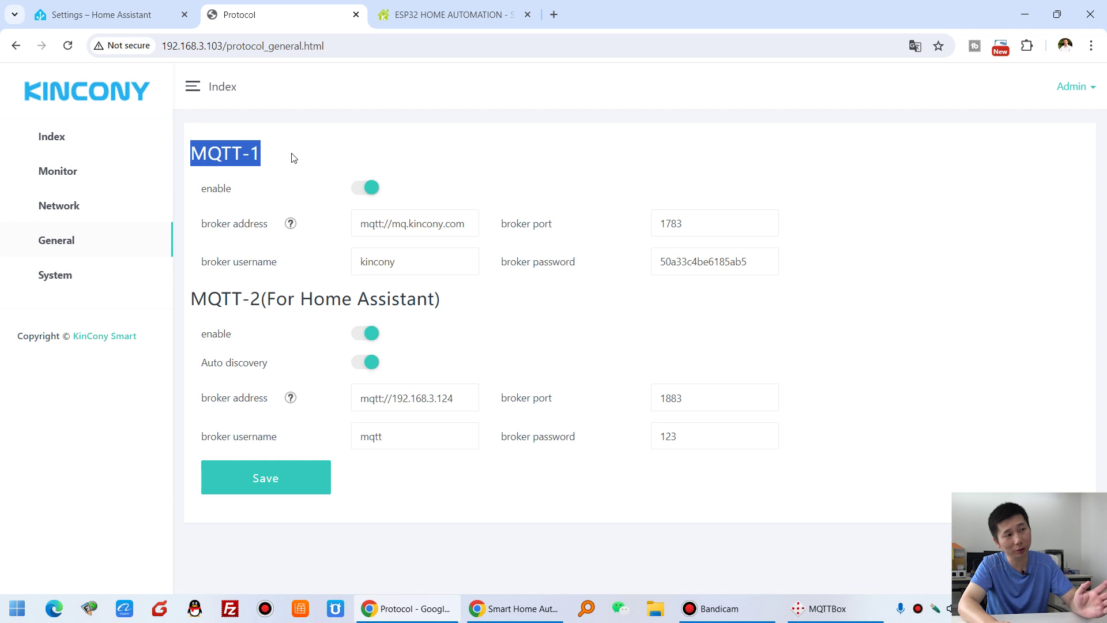
{"action": "left_click_drag", "start_coordinate": [208, 297], "coordinate": [472, 302]}
{"action": "left_click", "coordinate": [204, 154]}
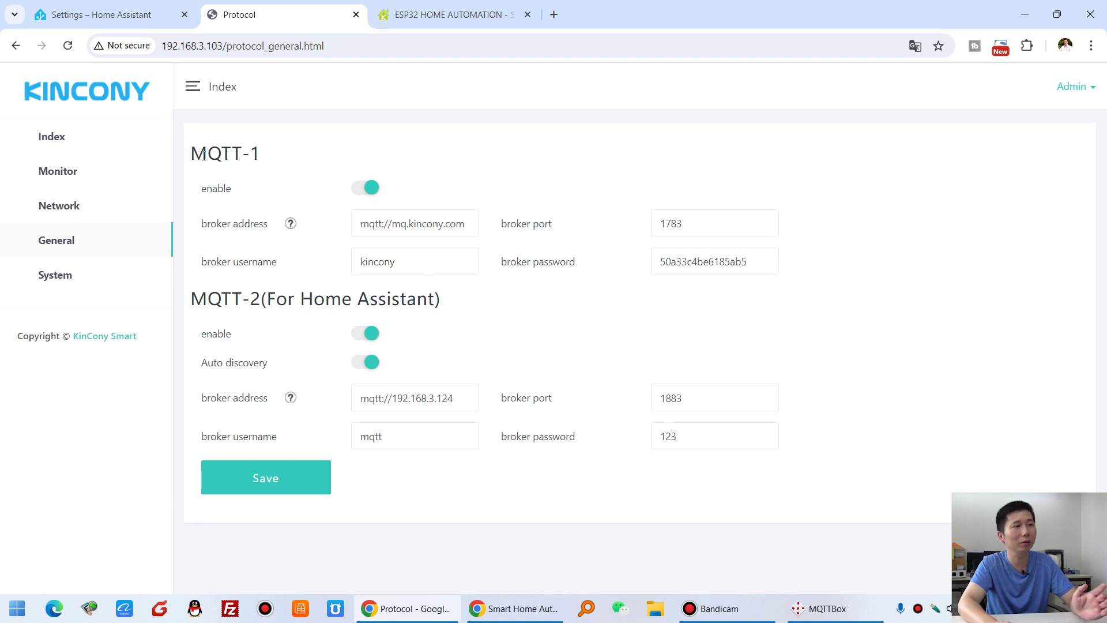
{"action": "triple_click", "coordinate": [214, 151]}
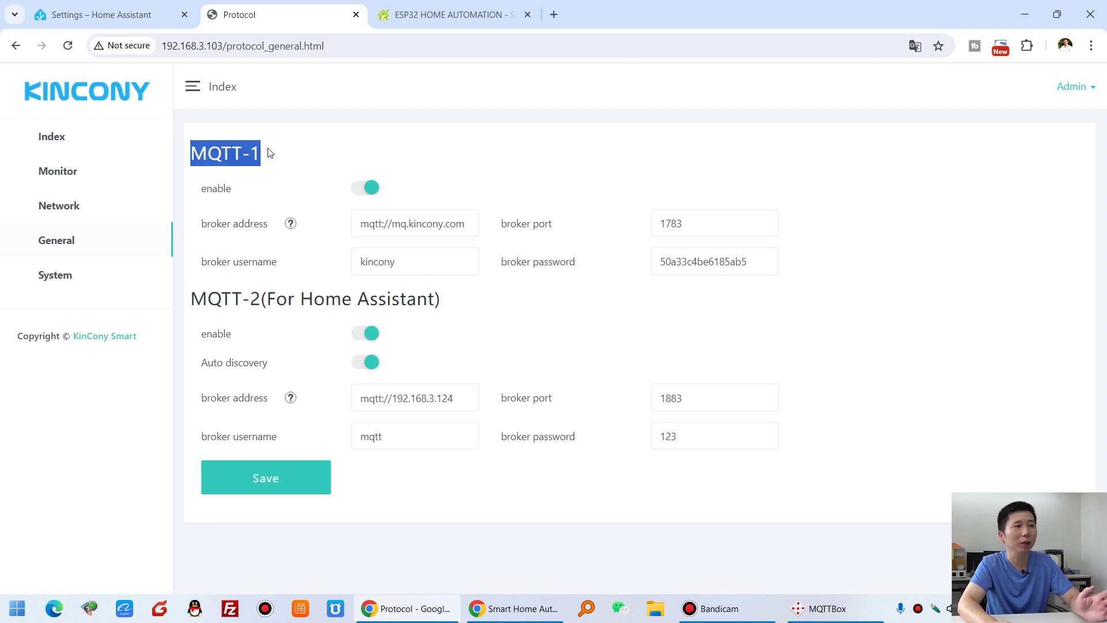
{"action": "left_click", "coordinate": [268, 174]}
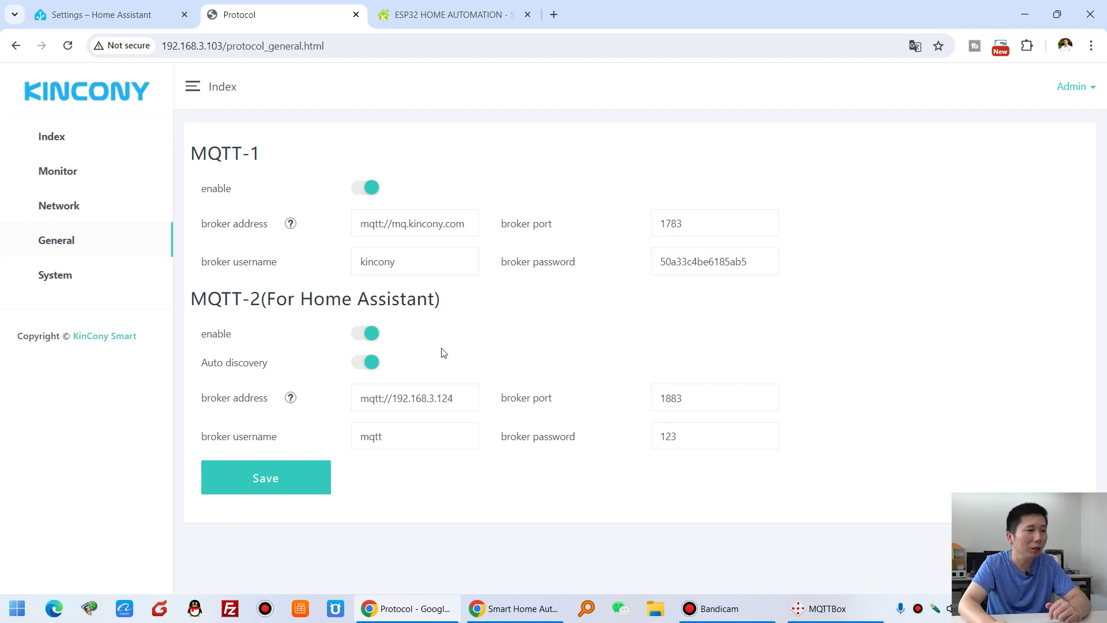
Review the MQTT-2 (For Home Assistant) section and its Auto discovery option.
{"action": "left_click_drag", "start_coordinate": [196, 298], "coordinate": [469, 309]}
{"action": "left_click", "coordinate": [469, 309]}
{"action": "left_click_drag", "start_coordinate": [308, 301], "coordinate": [444, 300]}
{"action": "left_click", "coordinate": [429, 300]}
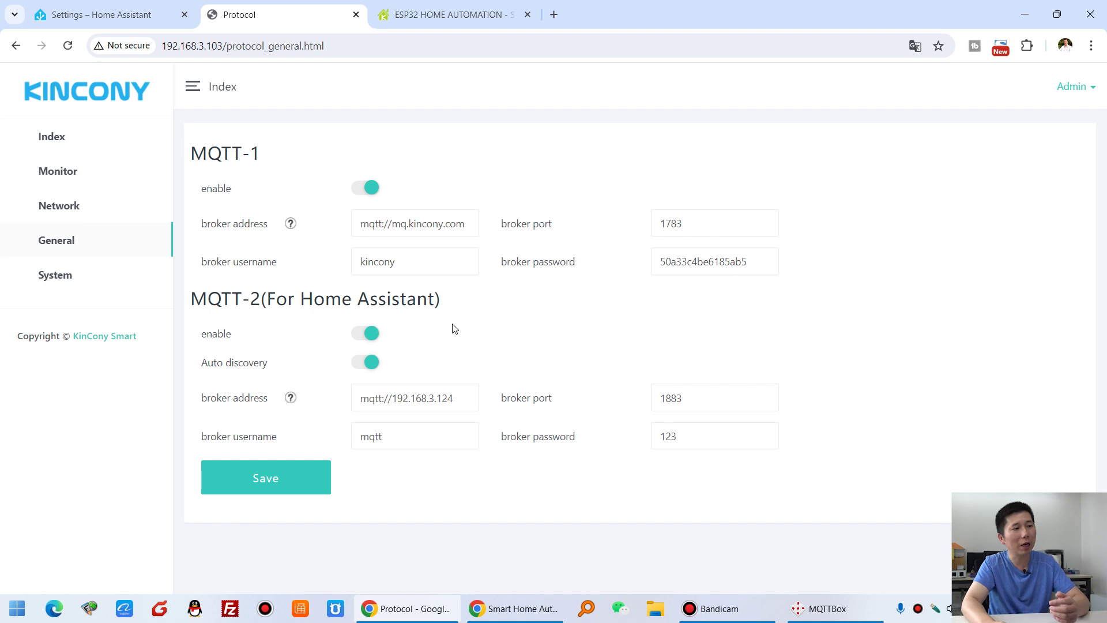
{"action": "left_click_drag", "start_coordinate": [199, 362], "coordinate": [279, 371]}
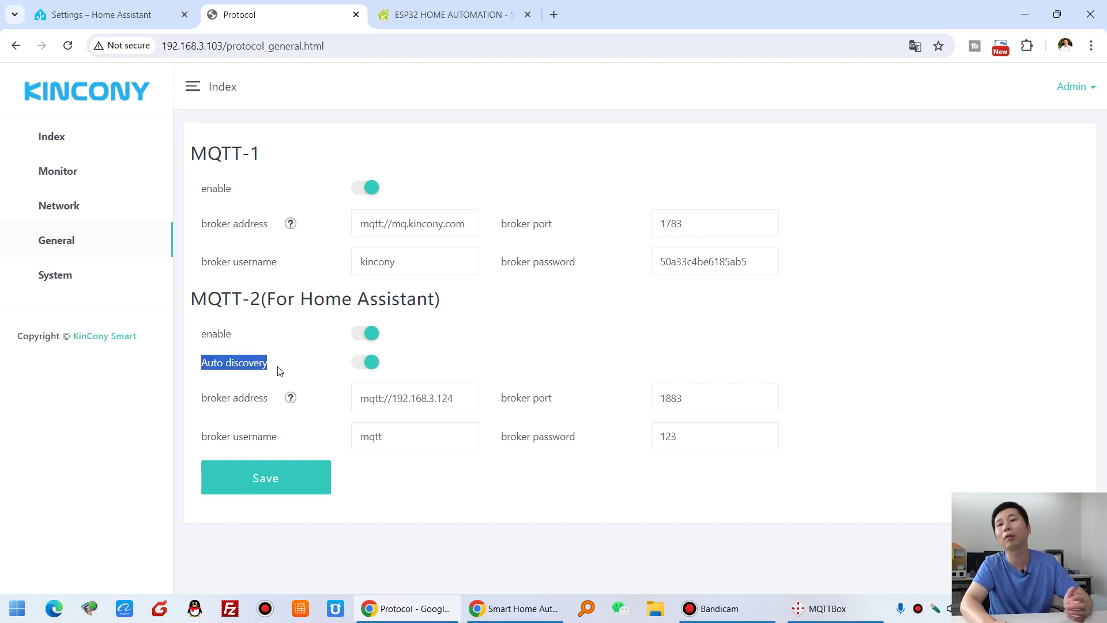
{"action": "left_click", "coordinate": [284, 369]}
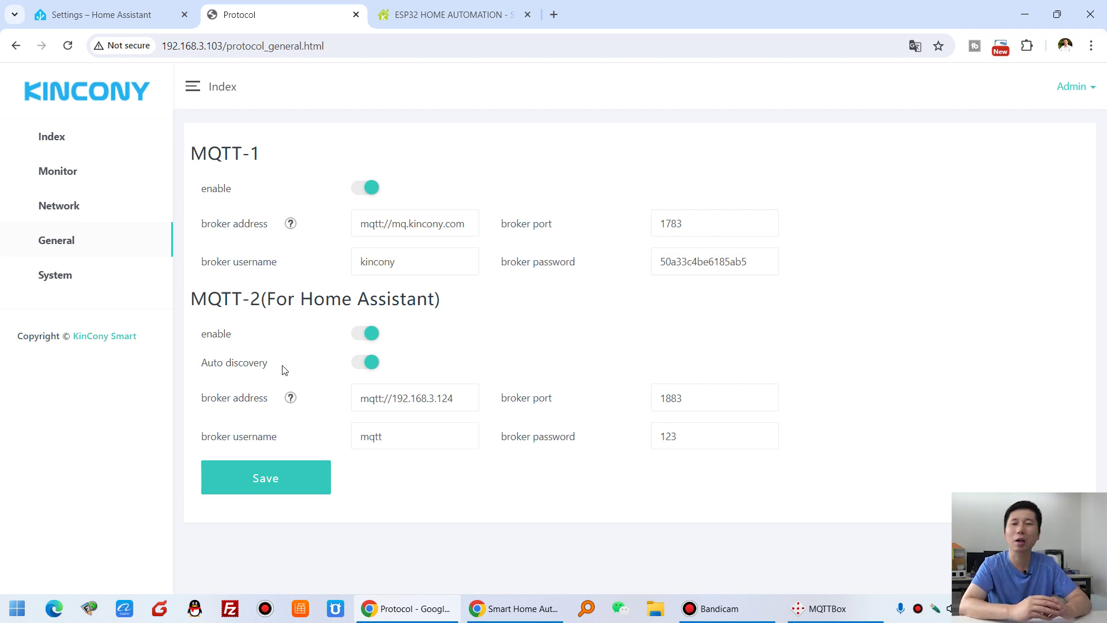
Turn the MQTT-2 Auto discovery option off and back on.
{"action": "left_click", "coordinate": [364, 364]}
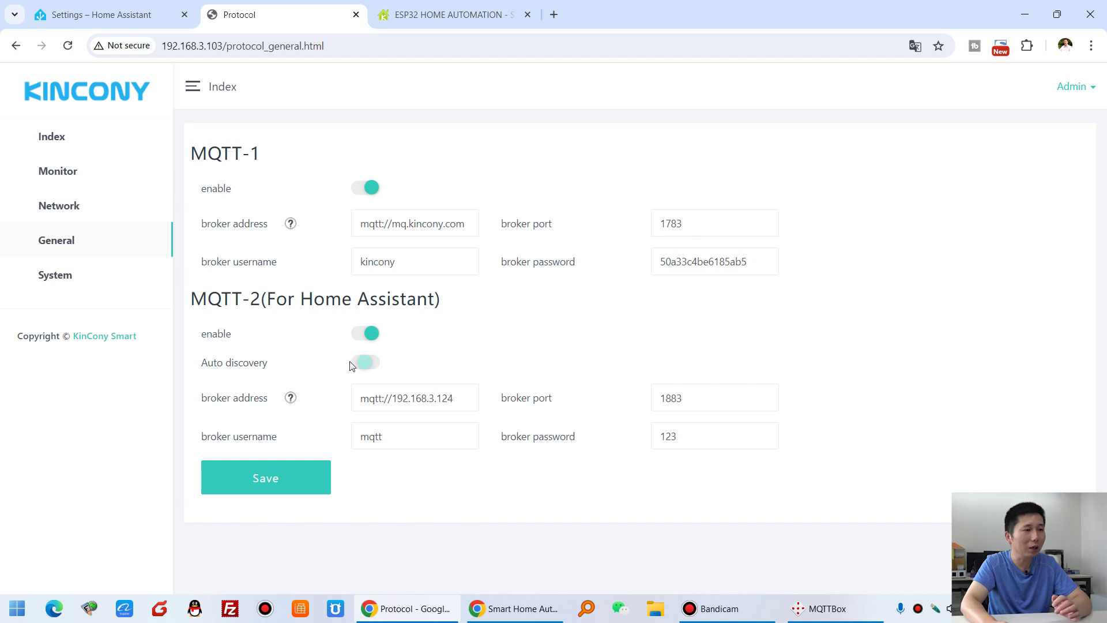
{"action": "left_click", "coordinate": [366, 362]}
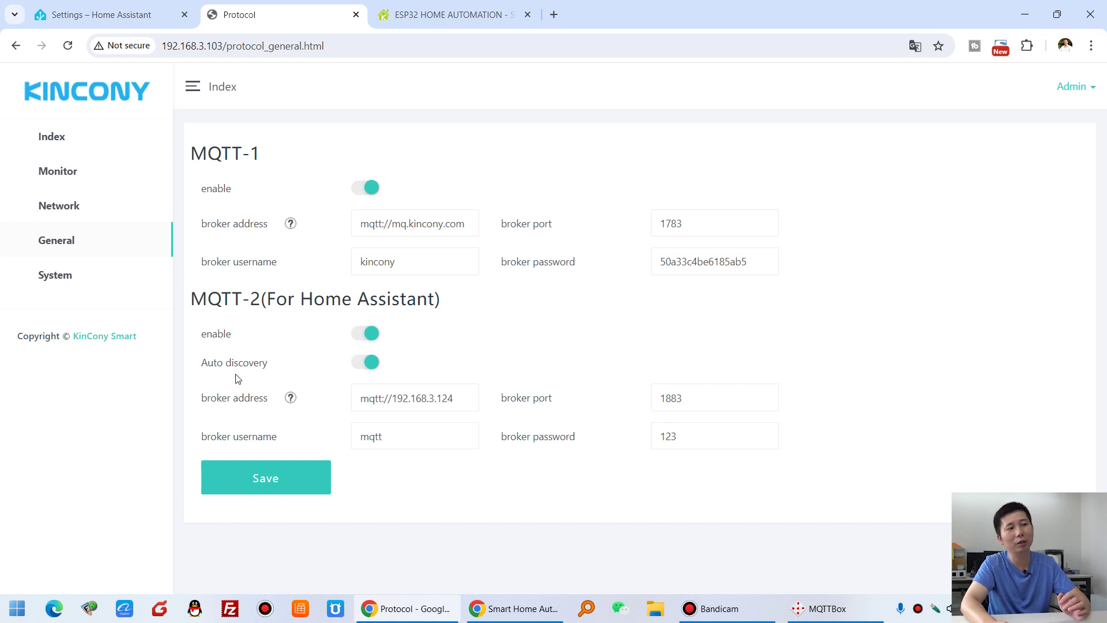
{"action": "left_click_drag", "start_coordinate": [204, 363], "coordinate": [296, 367]}
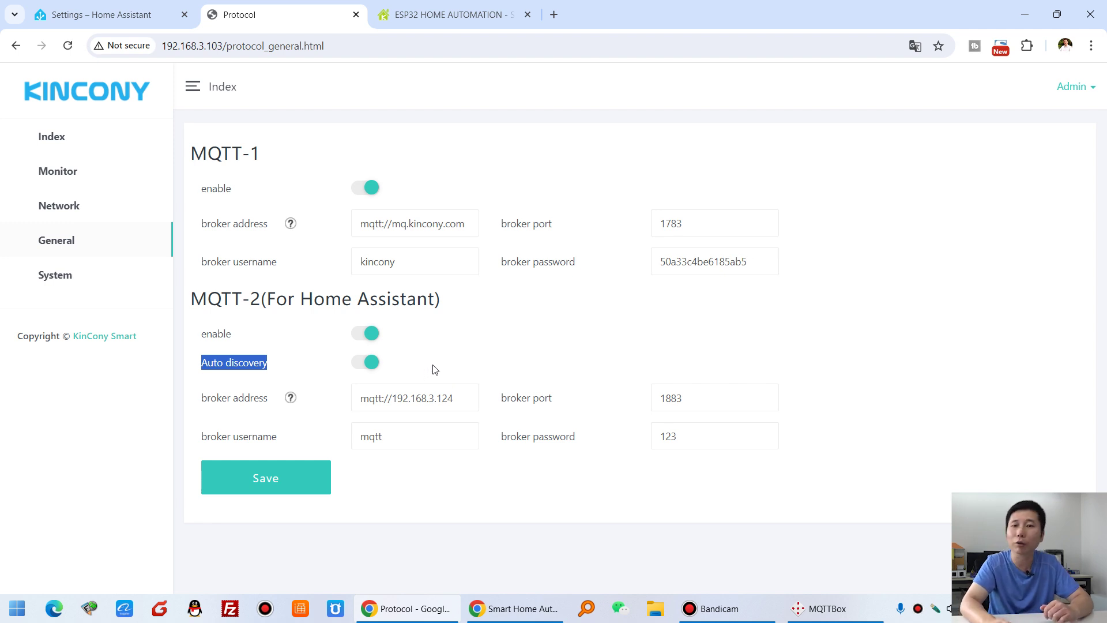
{"action": "left_click", "coordinate": [473, 356]}
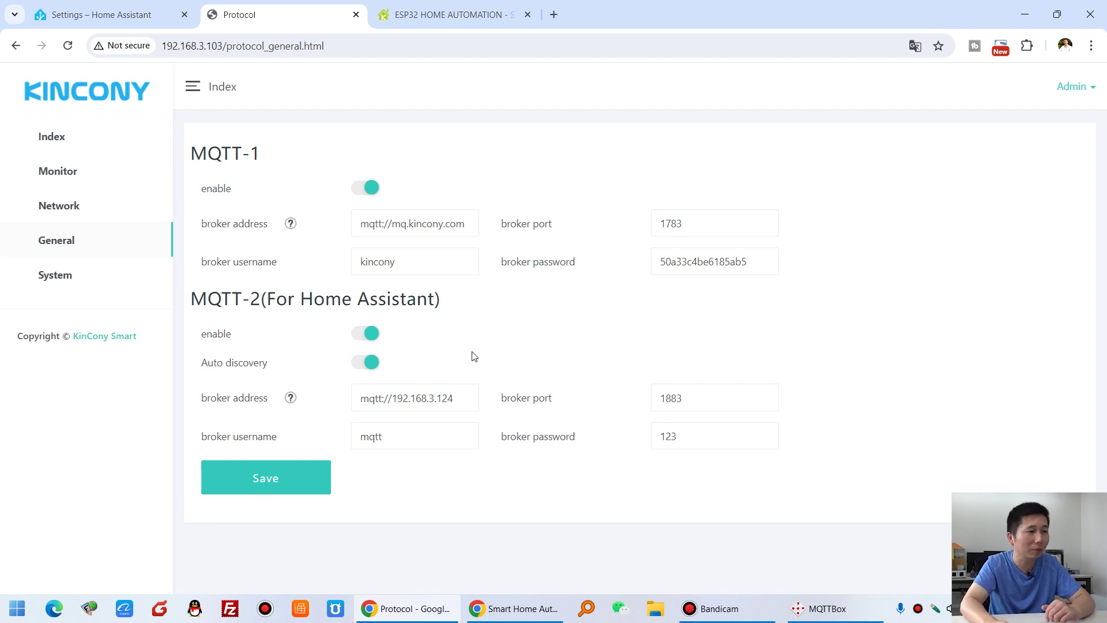
Switch to MQTTBox, check the broker host in the client settings, and return to the client's topics.
{"action": "left_click_drag", "start_coordinate": [206, 192], "coordinate": [244, 190]}
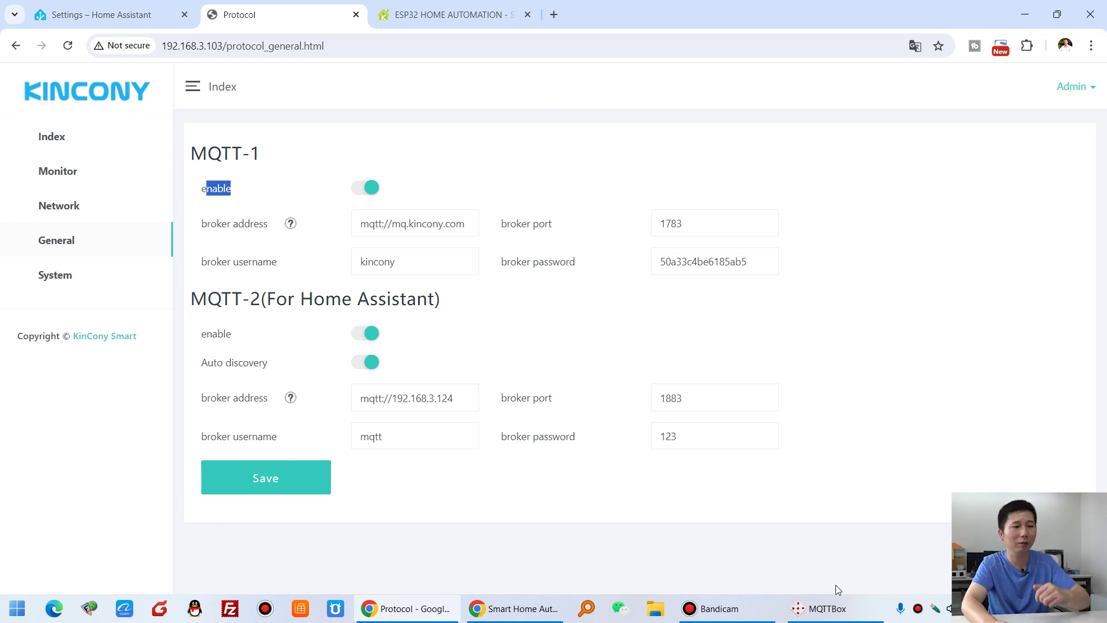
{"action": "left_click", "coordinate": [830, 606]}
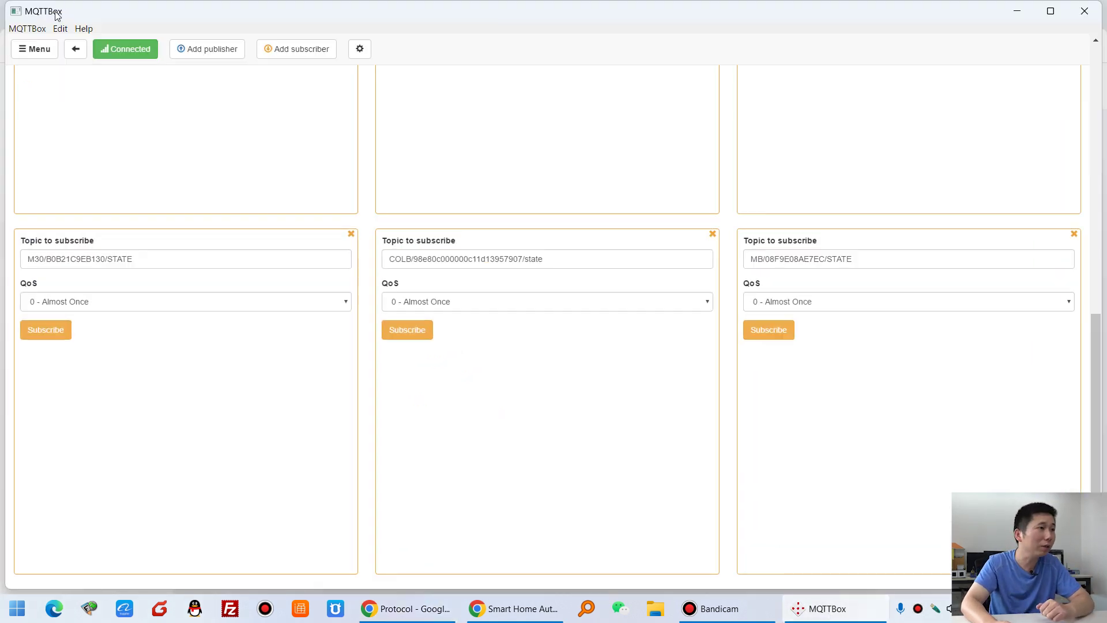
{"action": "left_click", "coordinate": [365, 51]}
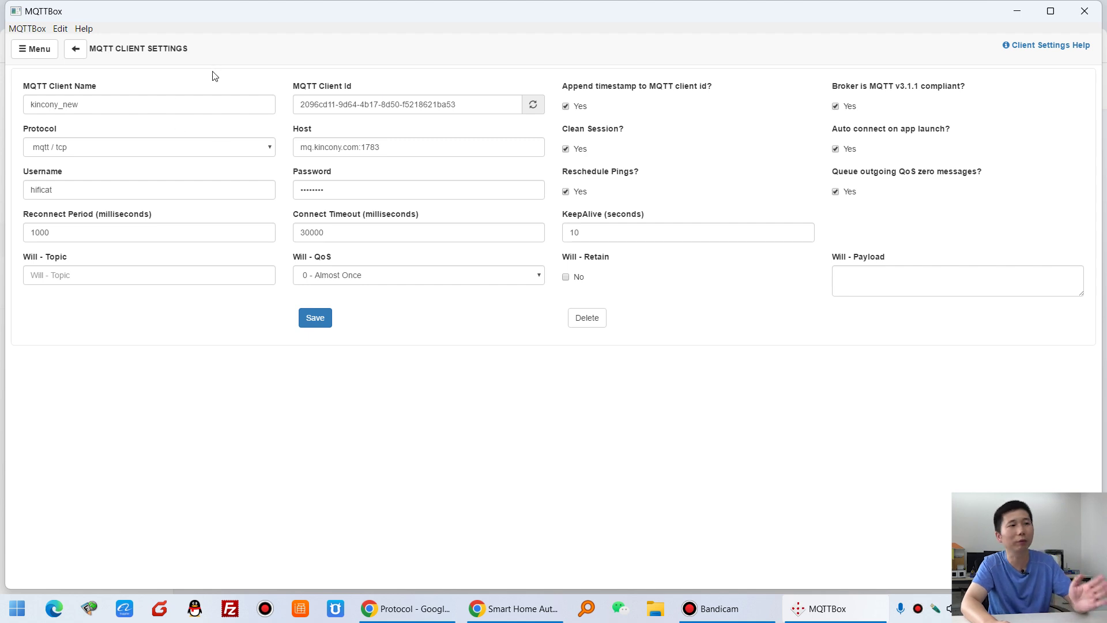
{"action": "left_click_drag", "start_coordinate": [360, 145], "coordinate": [269, 146]}
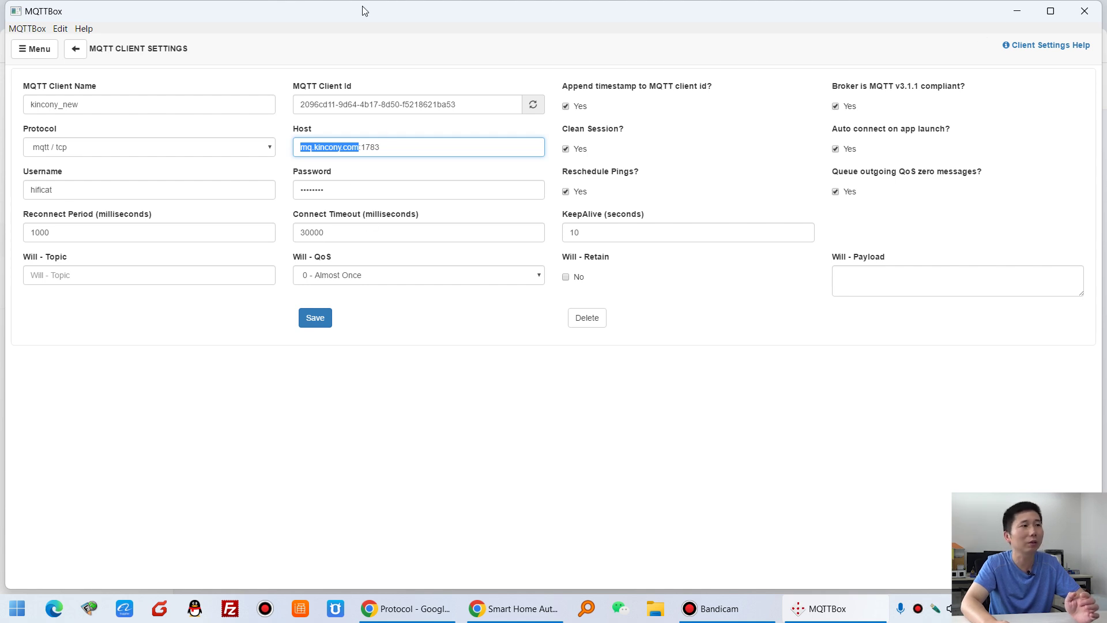
{"action": "left_click", "coordinate": [315, 318]}
Subscribe to the topic M30/B0B21C9EB130/STATE with QoS 0 - Almost Once.
{"action": "scroll", "coordinate": [407, 271], "scroll_direction": "down", "scroll_amount": 5}
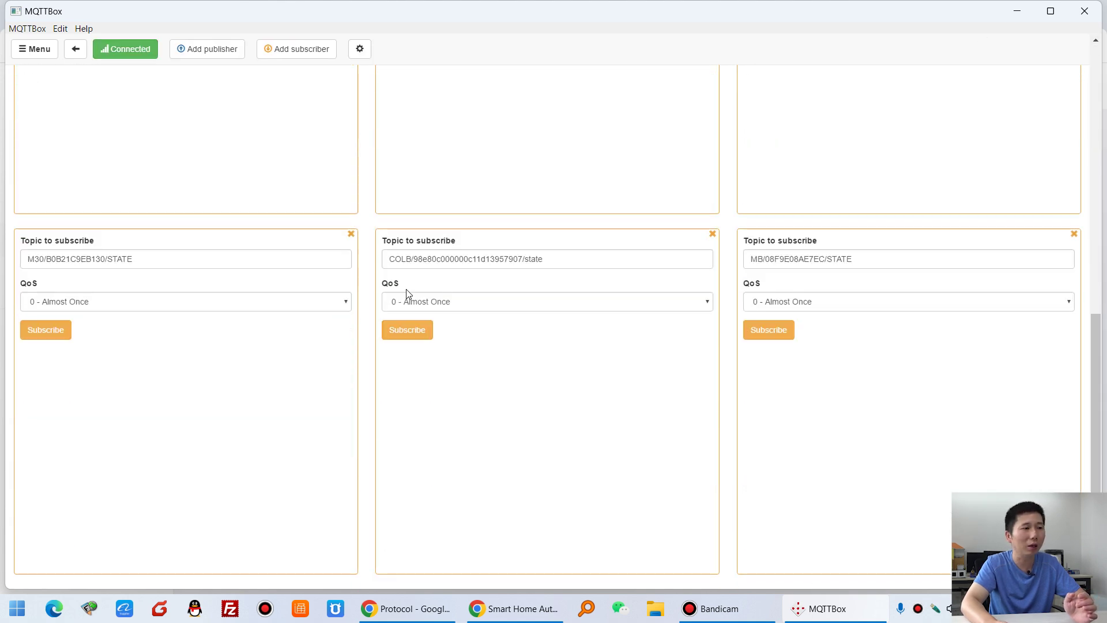
{"action": "left_click_drag", "start_coordinate": [149, 255], "coordinate": [1, 244]}
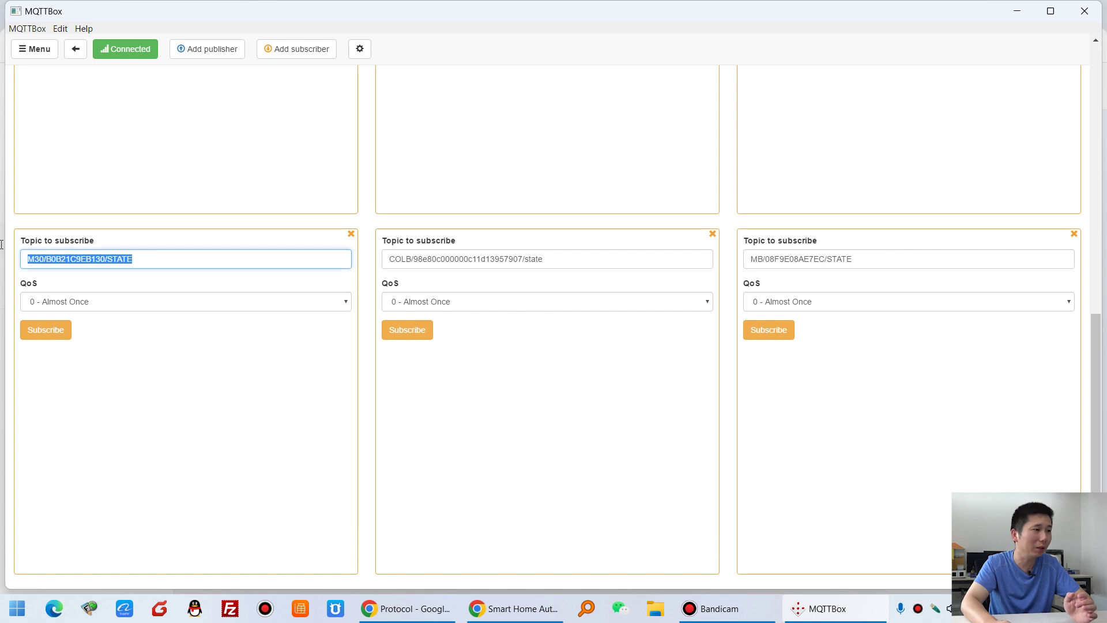
{"action": "left_click", "coordinate": [53, 338]}
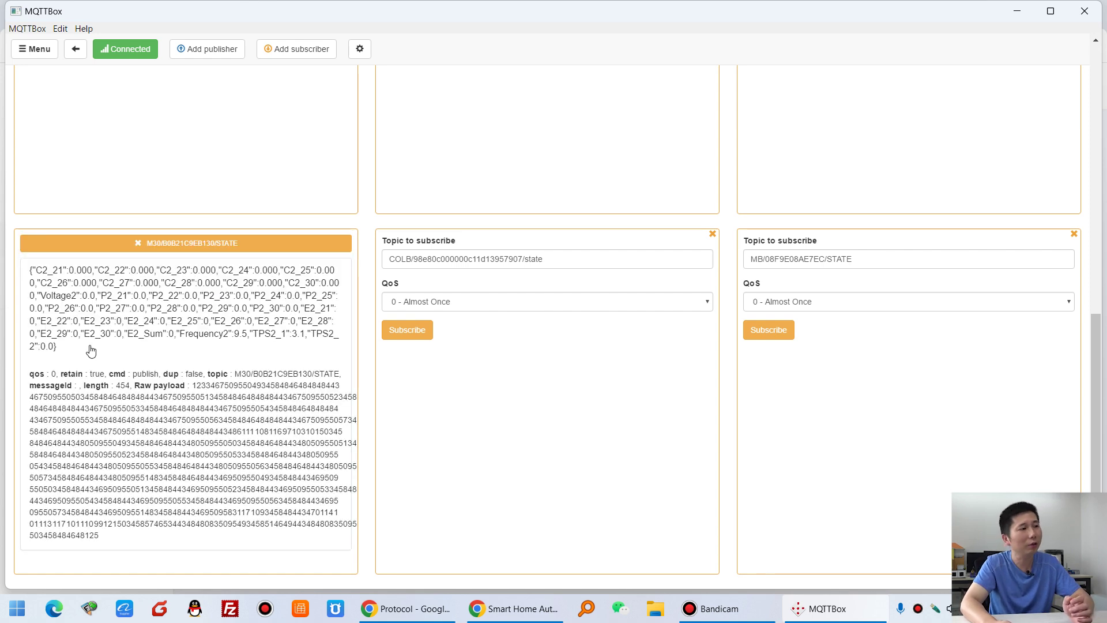
Examine the JSON state messages received on the M30 topic, comparing the C1 and C2 channel groups.
{"action": "left_click_drag", "start_coordinate": [69, 353], "coordinate": [25, 269]}
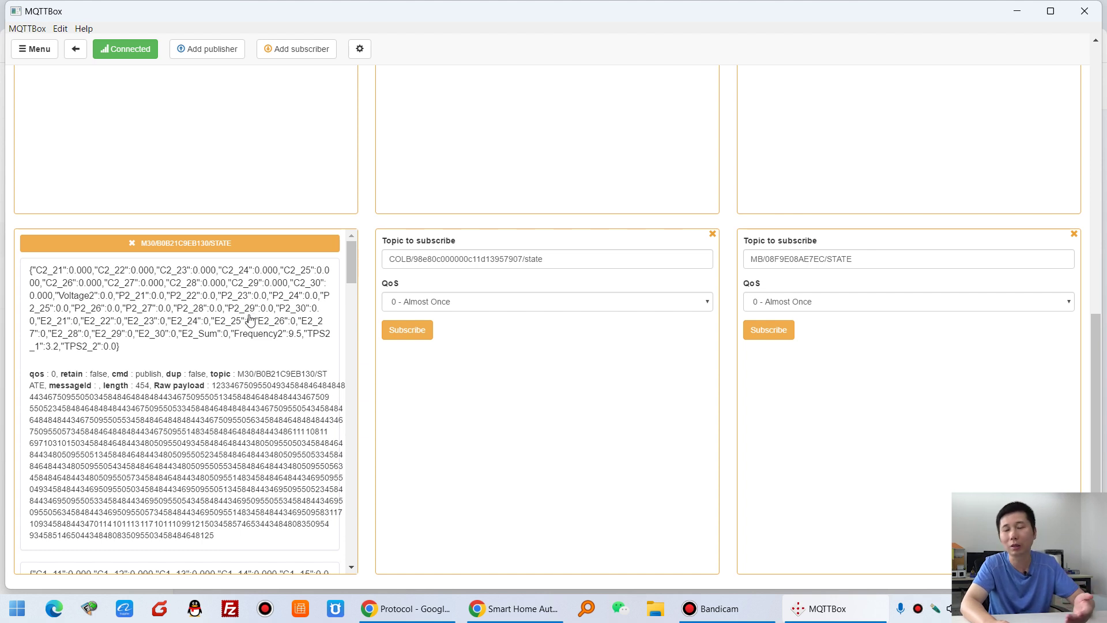
{"action": "scroll", "coordinate": [230, 341], "scroll_direction": "down", "scroll_amount": 5}
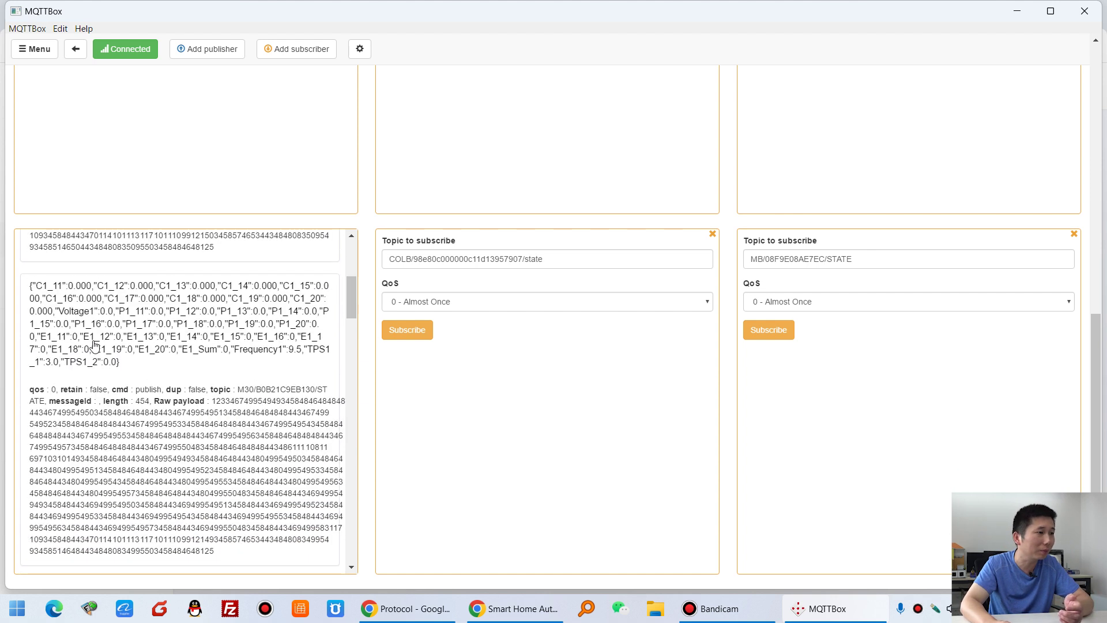
{"action": "scroll", "coordinate": [95, 345], "scroll_direction": "up", "scroll_amount": 5}
{"action": "left_click", "coordinate": [57, 271], "text": "shift"}
{"action": "left_click", "coordinate": [35, 275]}
{"action": "scroll", "coordinate": [34, 275], "scroll_direction": "down", "scroll_amount": 5}
{"action": "left_click_drag", "start_coordinate": [30, 286], "coordinate": [37, 288]}
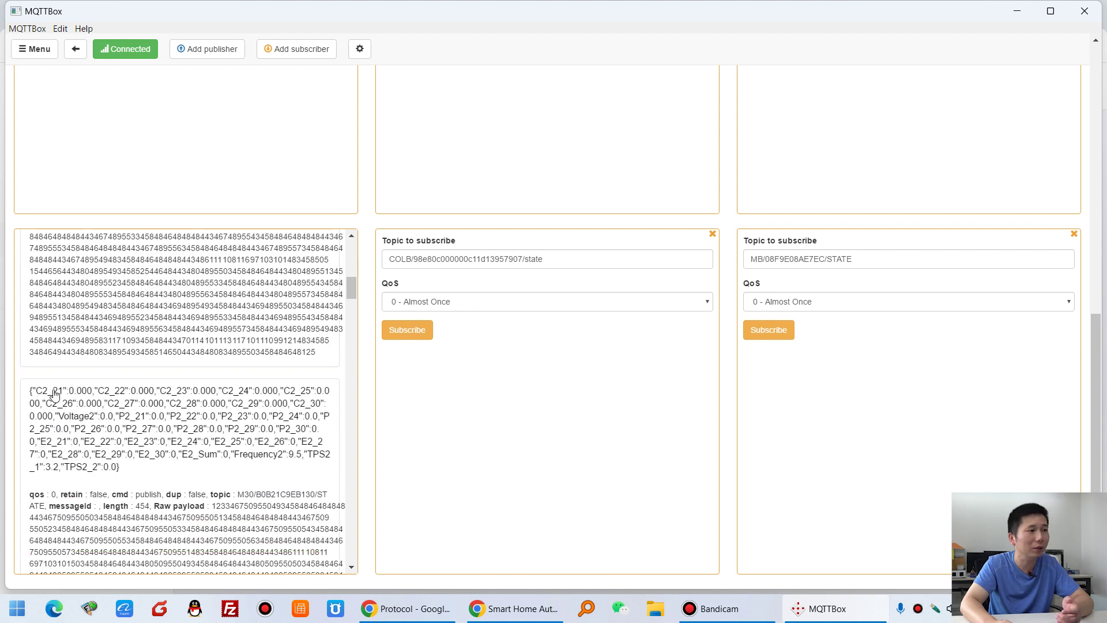
{"action": "scroll", "coordinate": [99, 395], "scroll_direction": "down", "scroll_amount": 3}
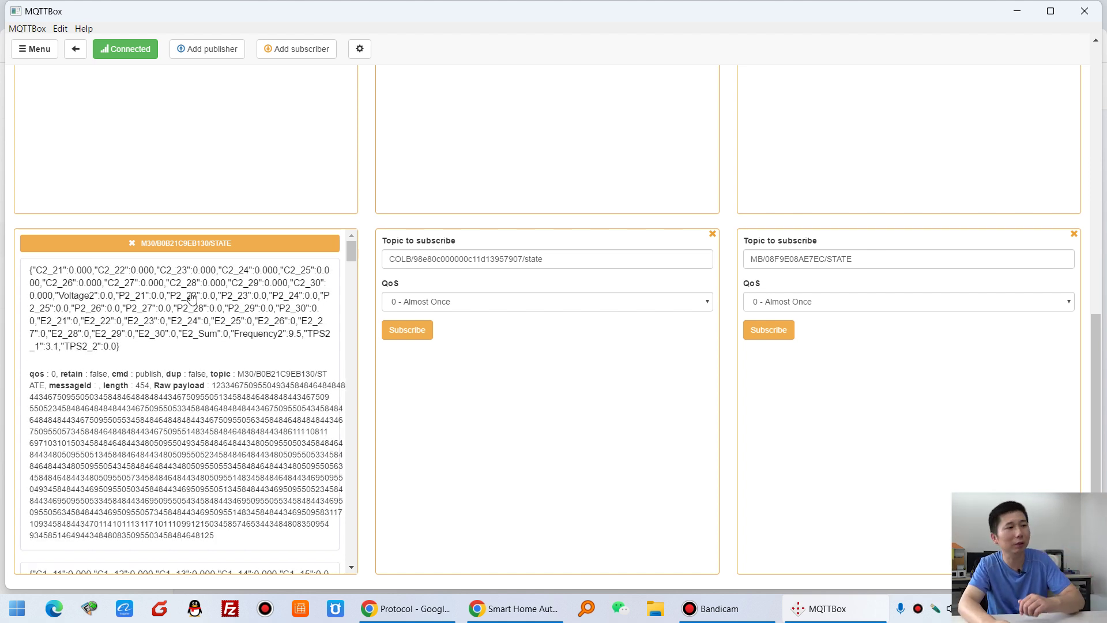
Switch back to the browser and open Devices & services in the Home Assistant settings.
{"action": "left_click", "coordinate": [1017, 11]}
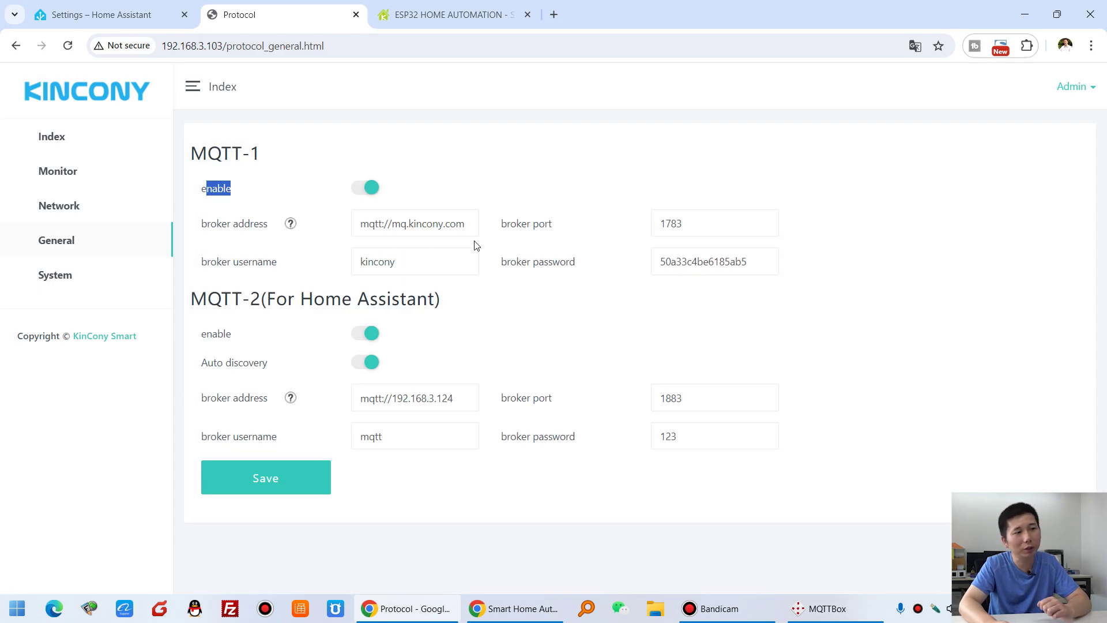
{"action": "left_click", "coordinate": [495, 292]}
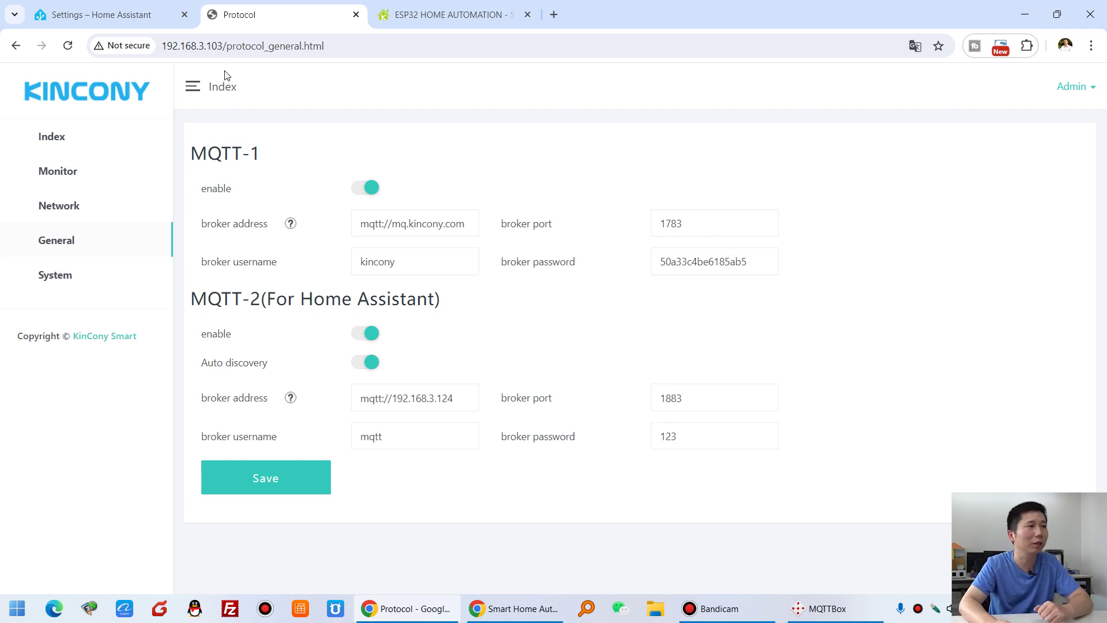
{"action": "left_click", "coordinate": [122, 14]}
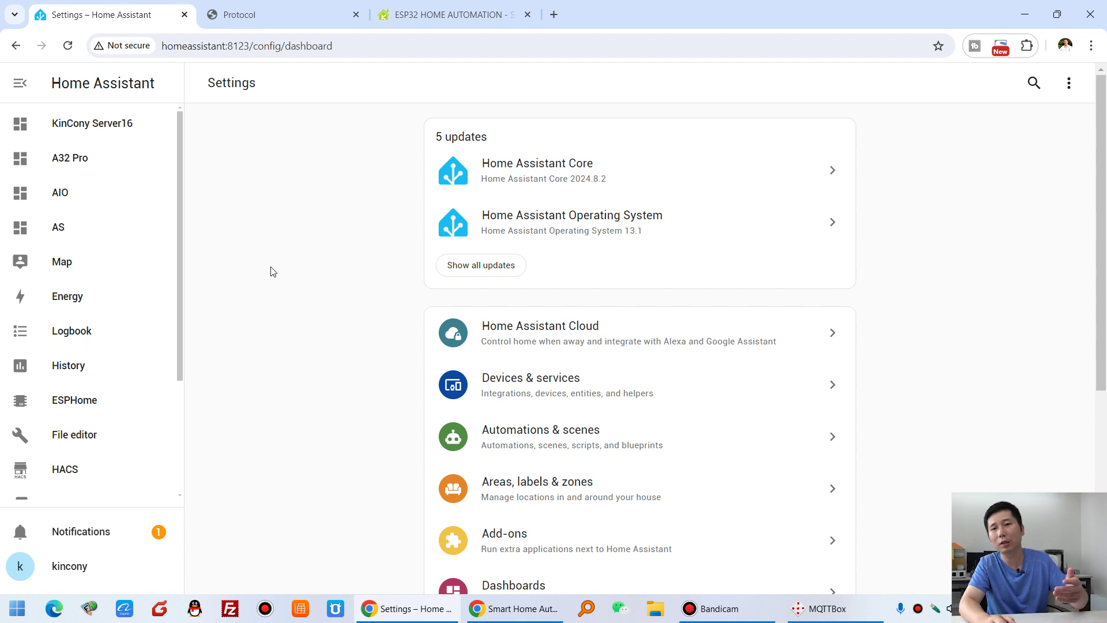
{"action": "scroll", "coordinate": [206, 292], "scroll_direction": "down", "scroll_amount": 5}
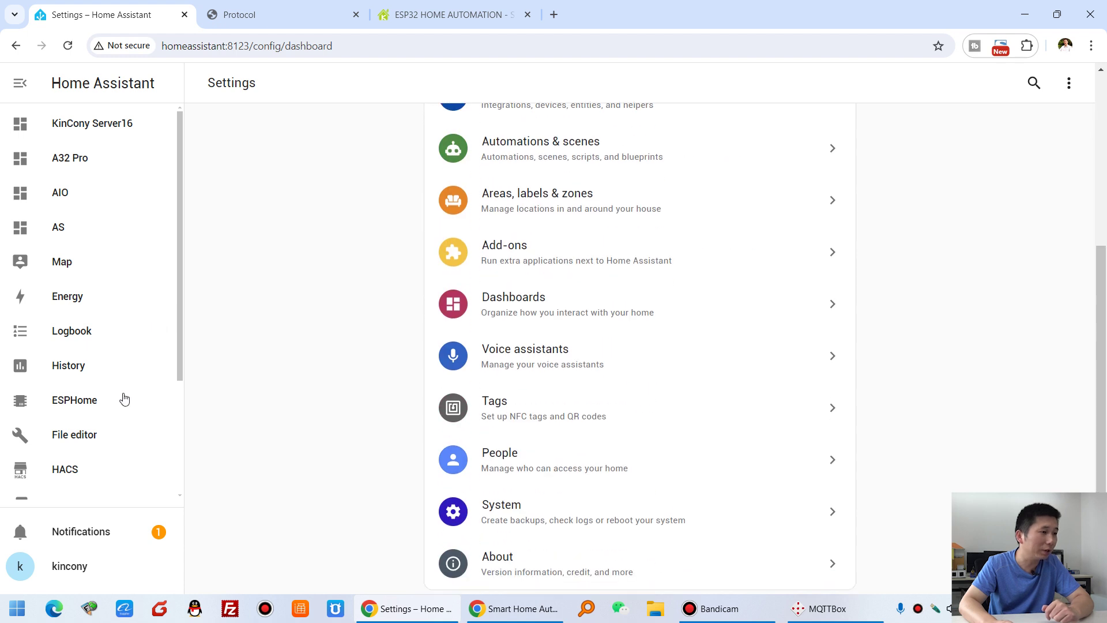
{"action": "scroll", "coordinate": [115, 404], "scroll_direction": "down", "scroll_amount": 3}
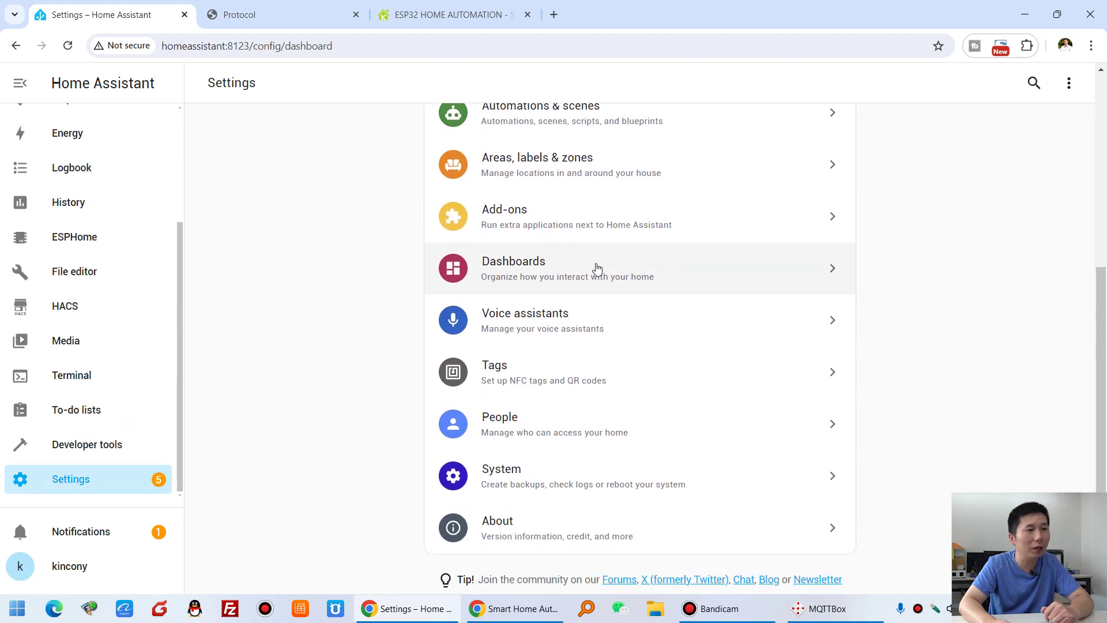
{"action": "scroll", "coordinate": [608, 302], "scroll_direction": "up", "scroll_amount": 5}
{"action": "left_click", "coordinate": [552, 385]}
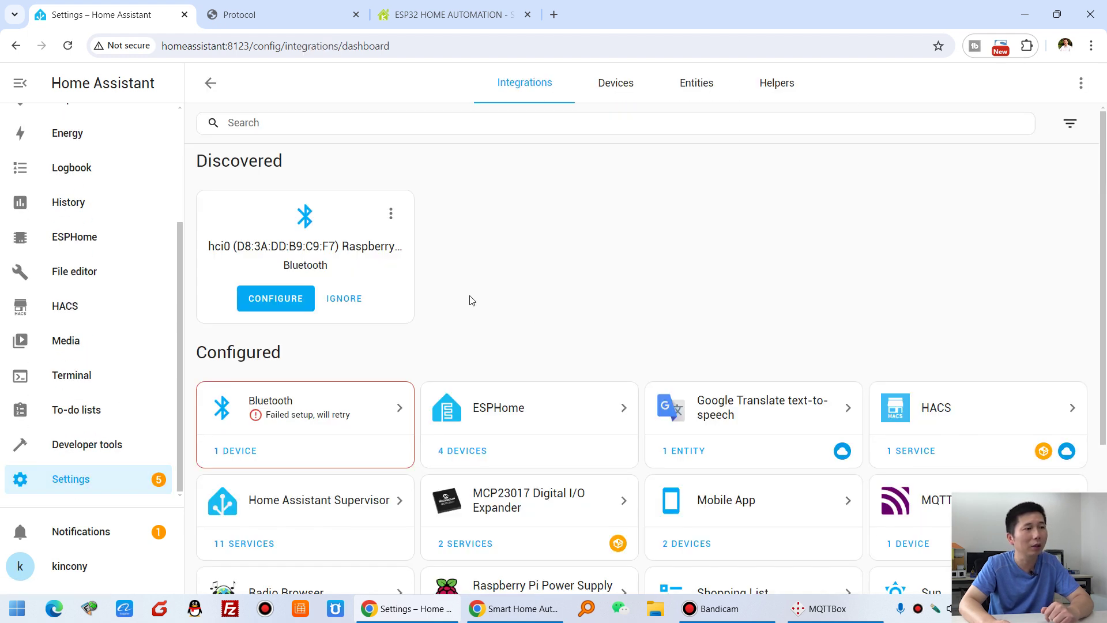
Search the Home Assistant device list for m30.
{"action": "left_click", "coordinate": [616, 86]}
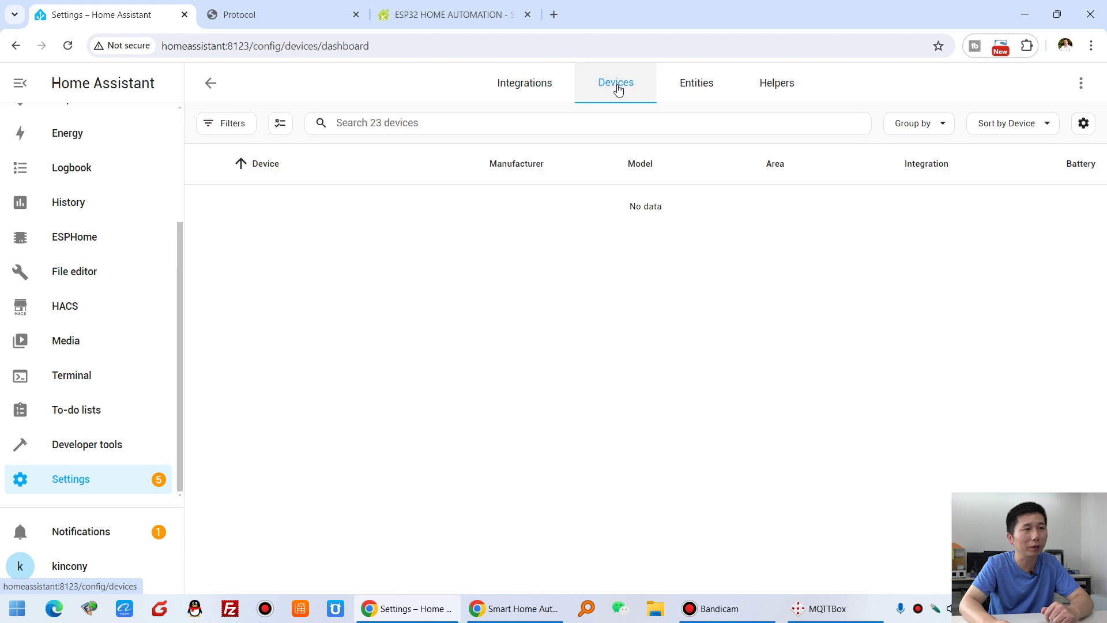
{"action": "left_click", "coordinate": [446, 123]}
{"action": "type", "text": "m"}
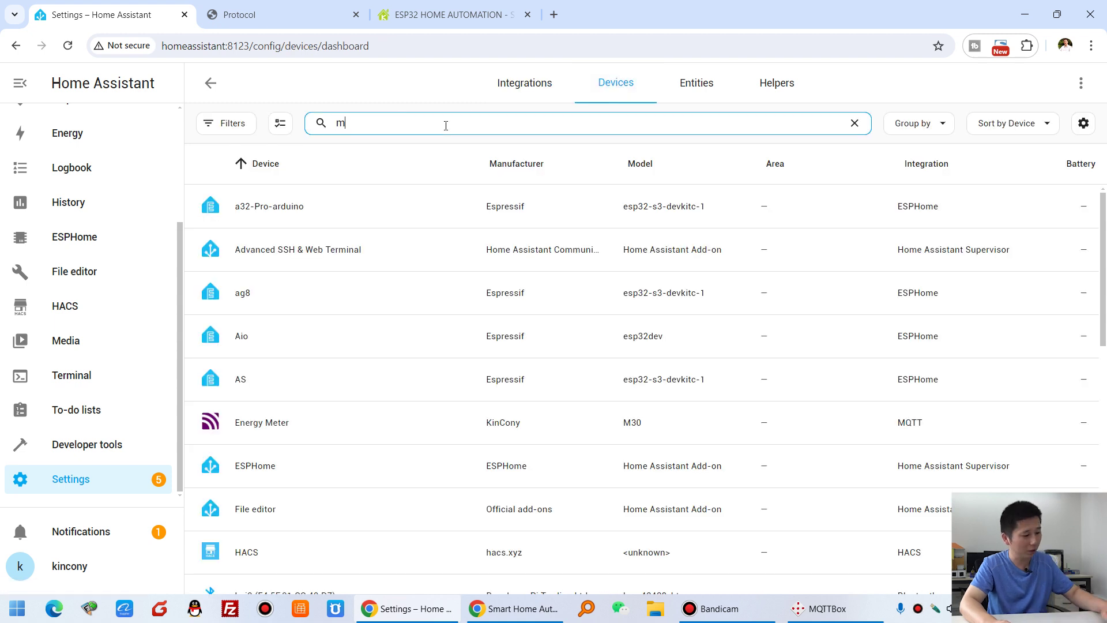
{"action": "type", "text": "30"}
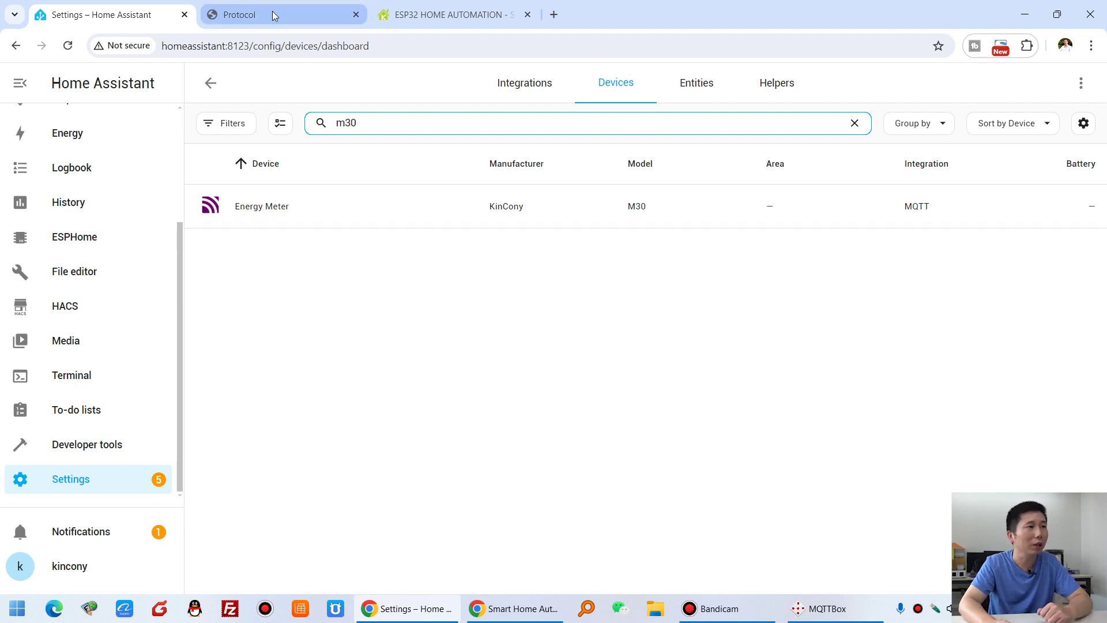
Open the Energy Meter device, examine its BL0910 current, energy and power sensors, and return to the device list.
{"action": "left_click", "coordinate": [283, 203]}
{"action": "scroll", "coordinate": [701, 325], "scroll_direction": "down", "scroll_amount": 8}
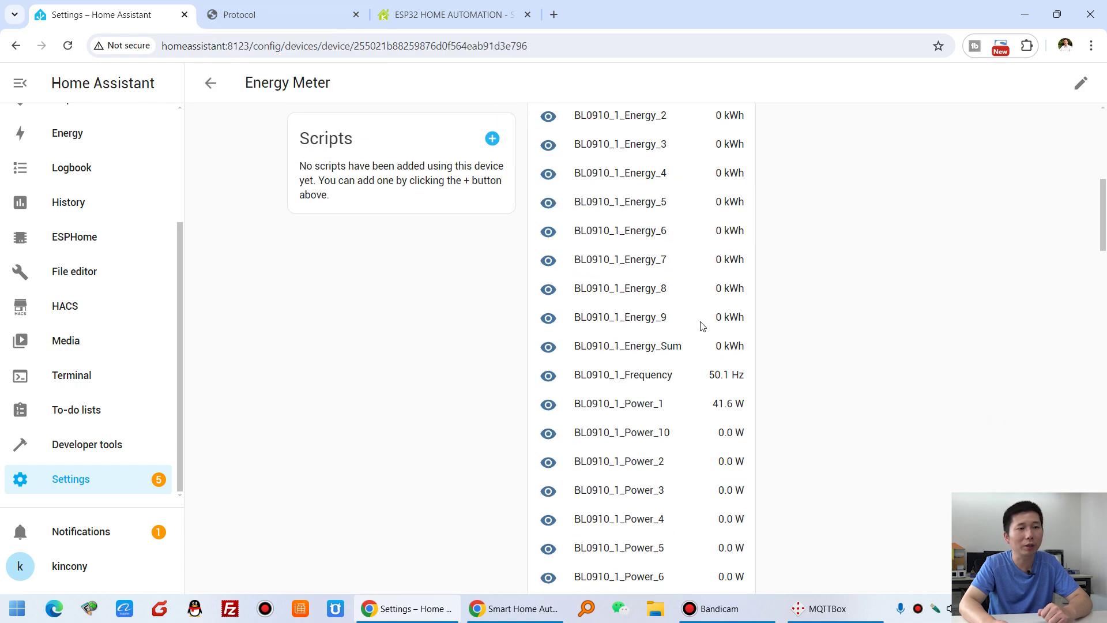
{"action": "scroll", "coordinate": [703, 327], "scroll_direction": "down", "scroll_amount": 20}
{"action": "scroll", "coordinate": [702, 327], "scroll_direction": "down", "scroll_amount": 12}
{"action": "scroll", "coordinate": [702, 327], "scroll_direction": "up", "scroll_amount": 20}
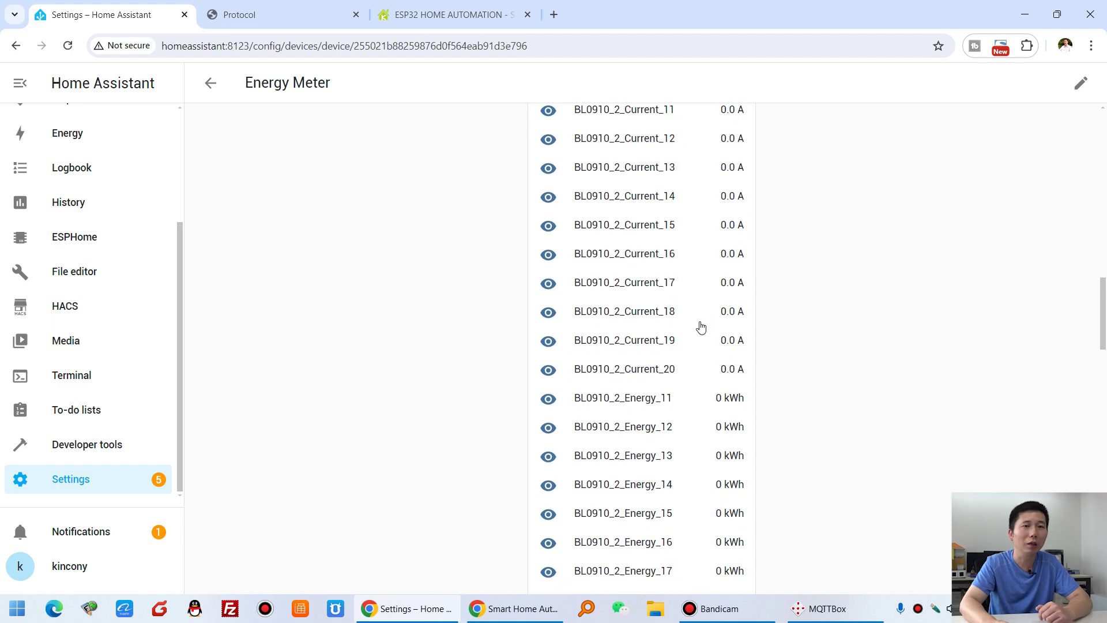
{"action": "scroll", "coordinate": [701, 327], "scroll_direction": "up", "scroll_amount": 15}
{"action": "left_click", "coordinate": [211, 83]}
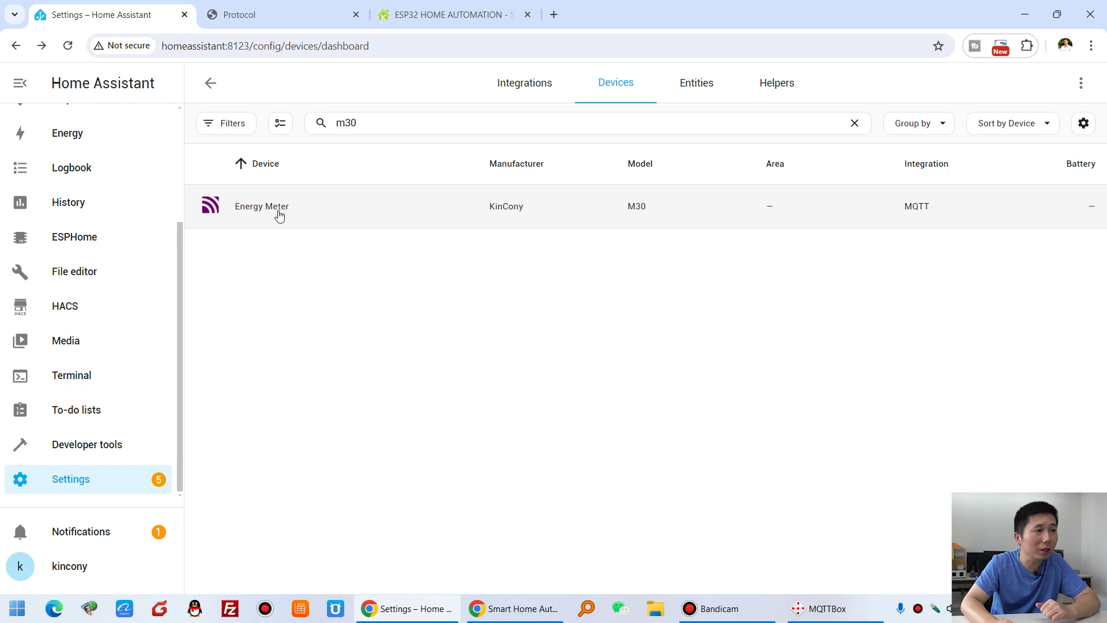
Delete the Energy Meter device from Home Assistant and return to the device list.
{"action": "left_click", "coordinate": [279, 215]}
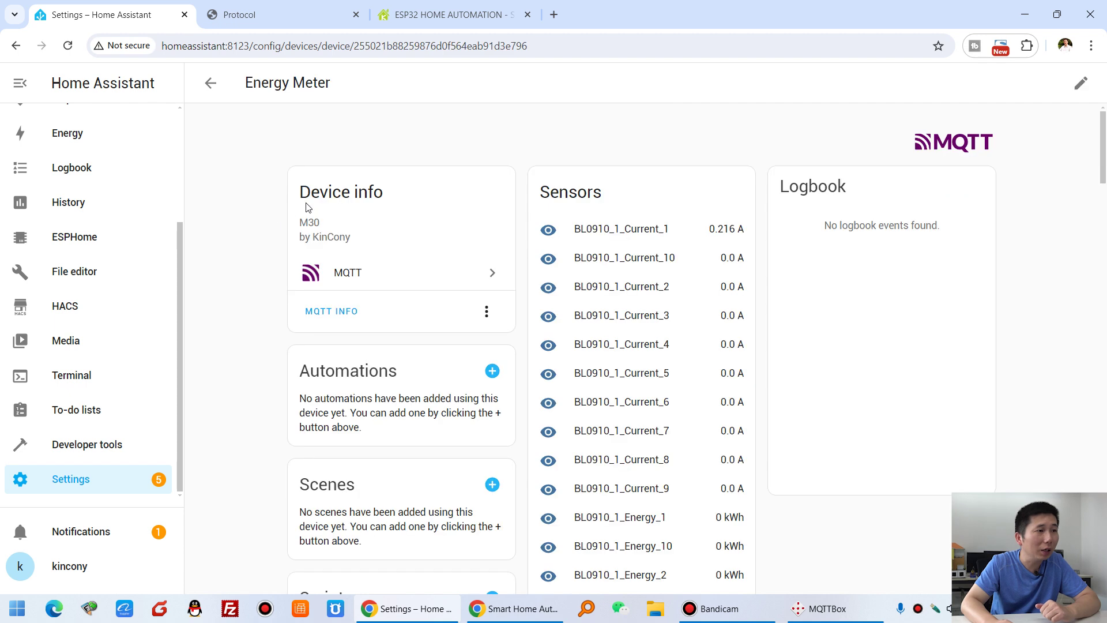
{"action": "left_click", "coordinate": [486, 311]}
{"action": "left_click", "coordinate": [536, 392]}
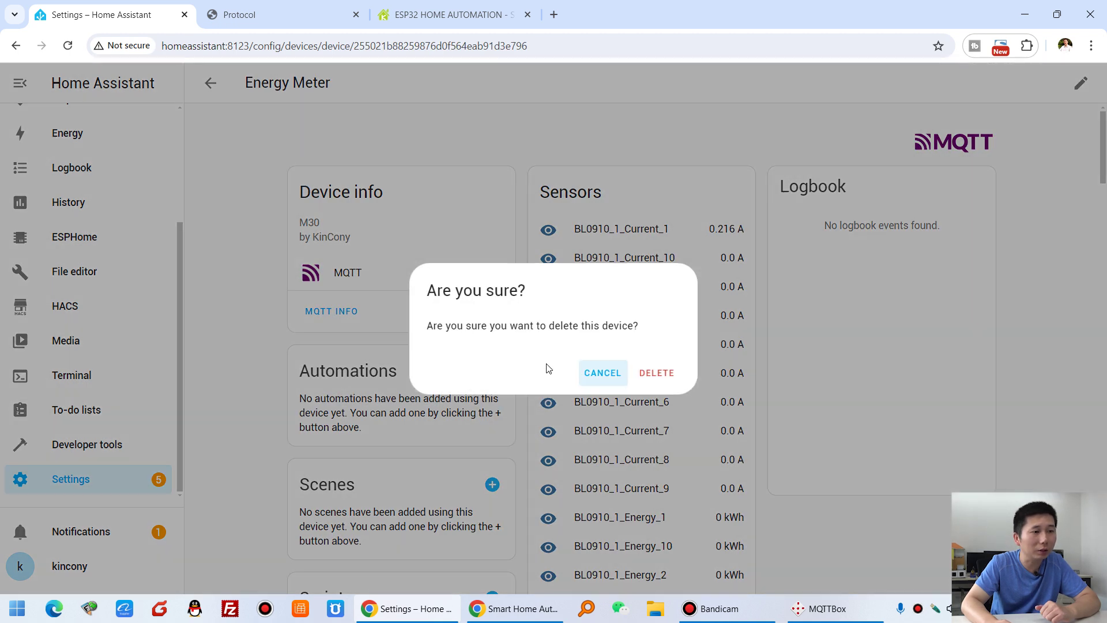
{"action": "left_click", "coordinate": [663, 376]}
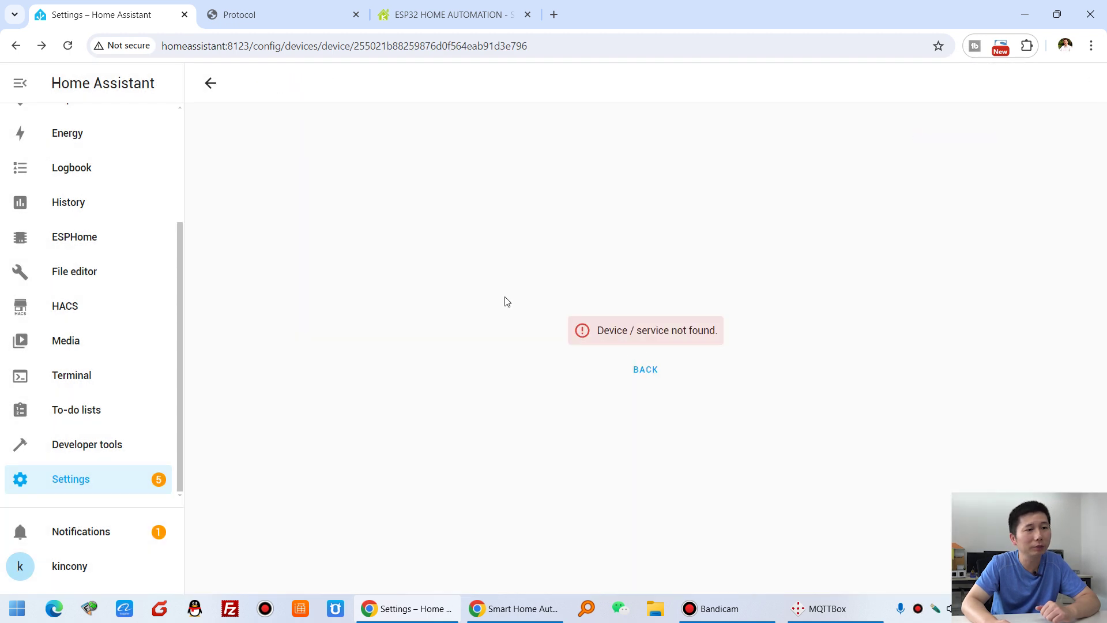
{"action": "left_click", "coordinate": [637, 375]}
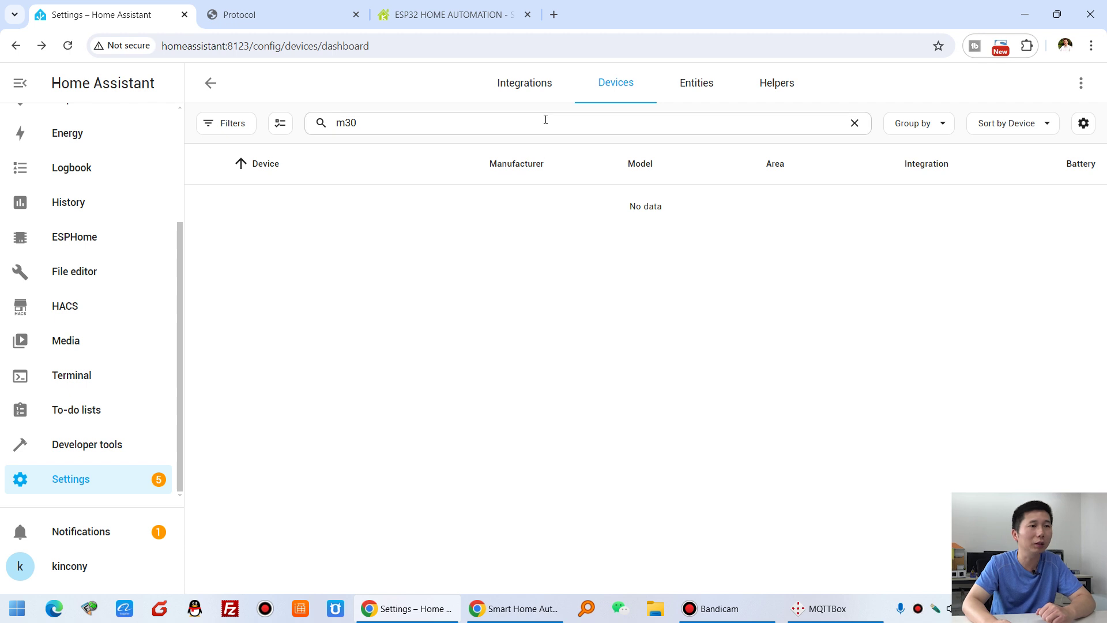
Search the Home Assistant device list again for m30 to check the deleted meter.
{"action": "left_click", "coordinate": [545, 90]}
{"action": "left_click", "coordinate": [627, 93]}
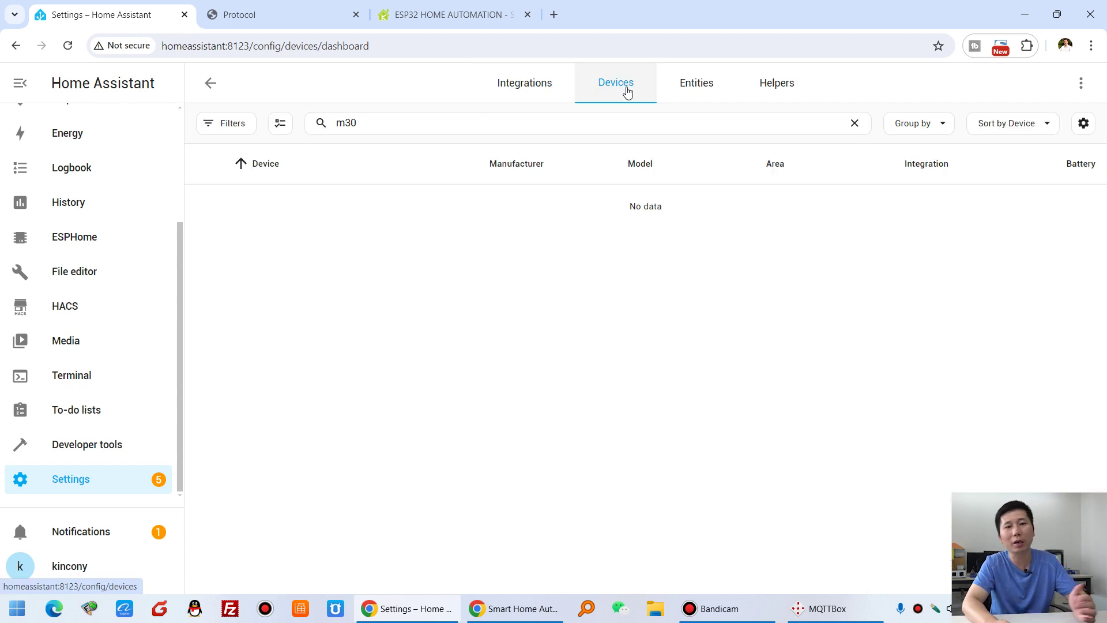
{"action": "left_click", "coordinate": [394, 127]}
{"action": "key", "text": "BackSpace"}
{"action": "key", "text": "BackSpace"}
{"action": "key", "text": "BackSpace"}
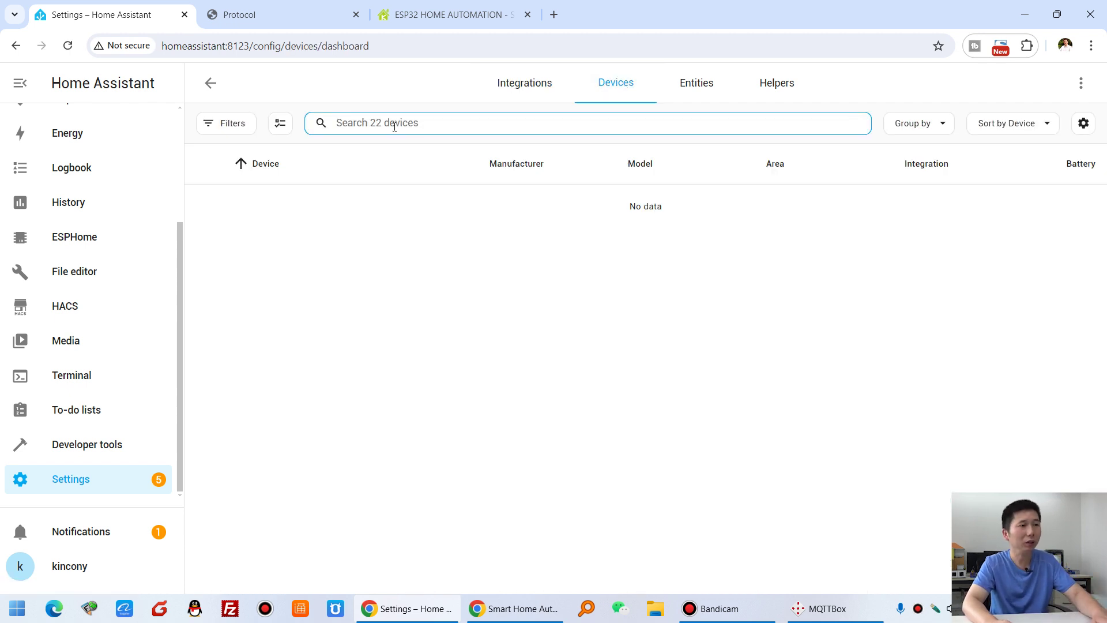
{"action": "type", "text": "m30"}
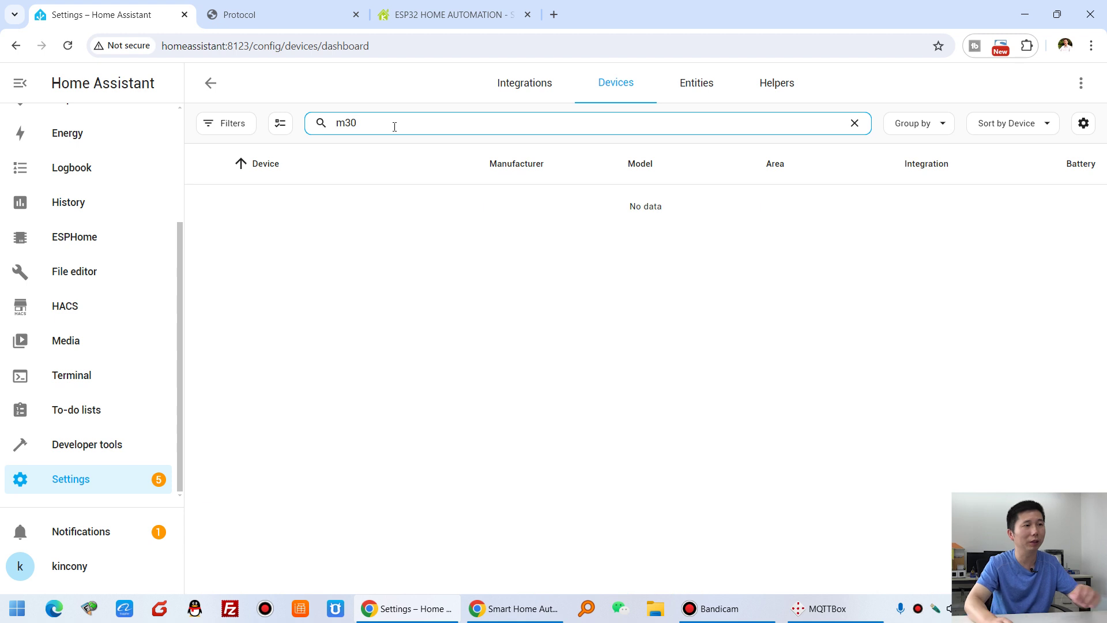
{"action": "left_click_drag", "start_coordinate": [636, 207], "coordinate": [664, 210]}
{"action": "left_click", "coordinate": [666, 211]}
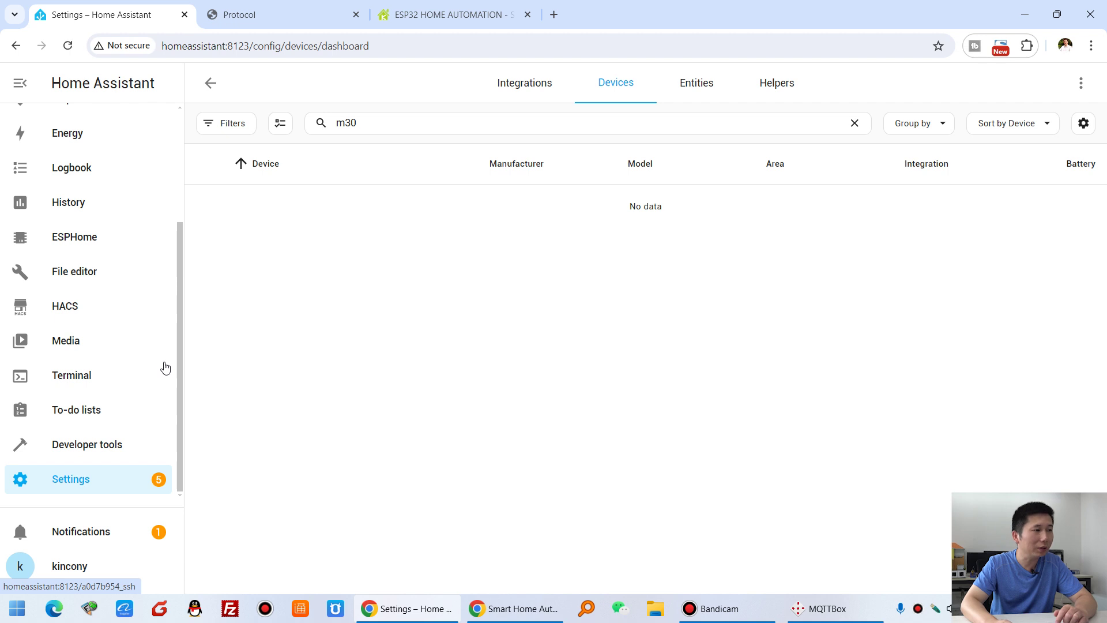
Switch to the meter's Protocol page and review the MQTT-2 broker address, port, username and password.
{"action": "scroll", "coordinate": [165, 368], "scroll_direction": "up", "scroll_amount": 1}
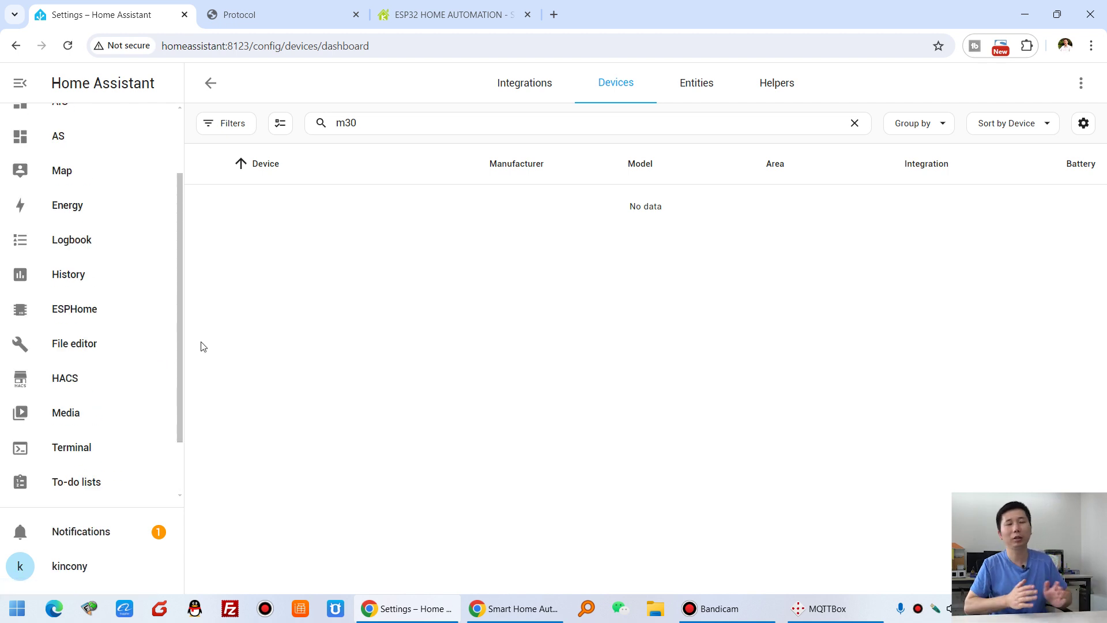
{"action": "left_click", "coordinate": [242, 11]}
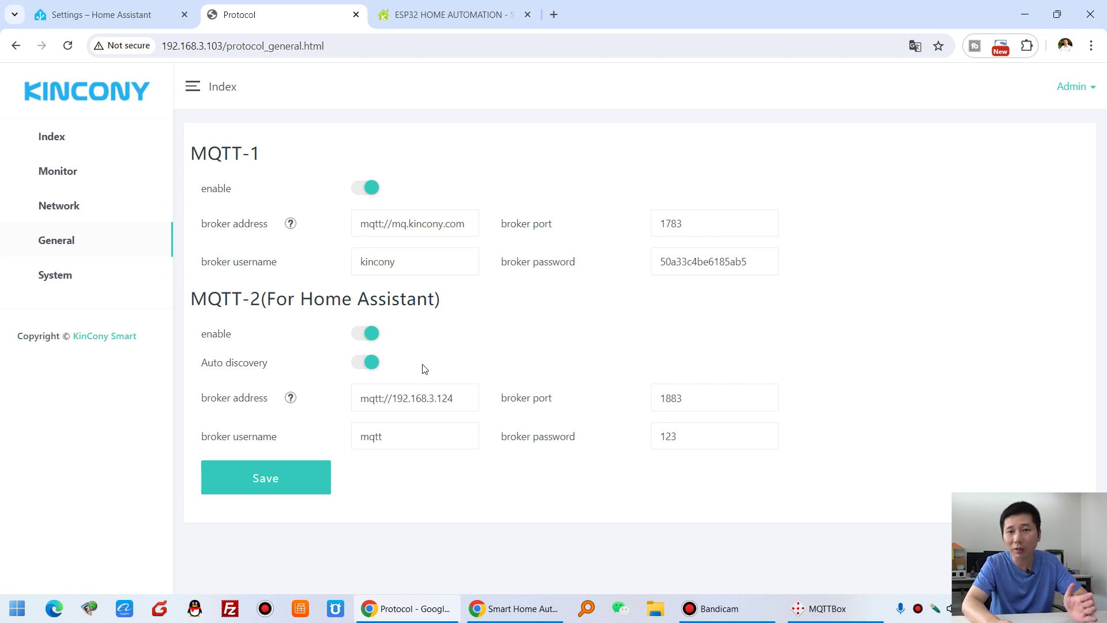
{"action": "left_click", "coordinate": [441, 12]}
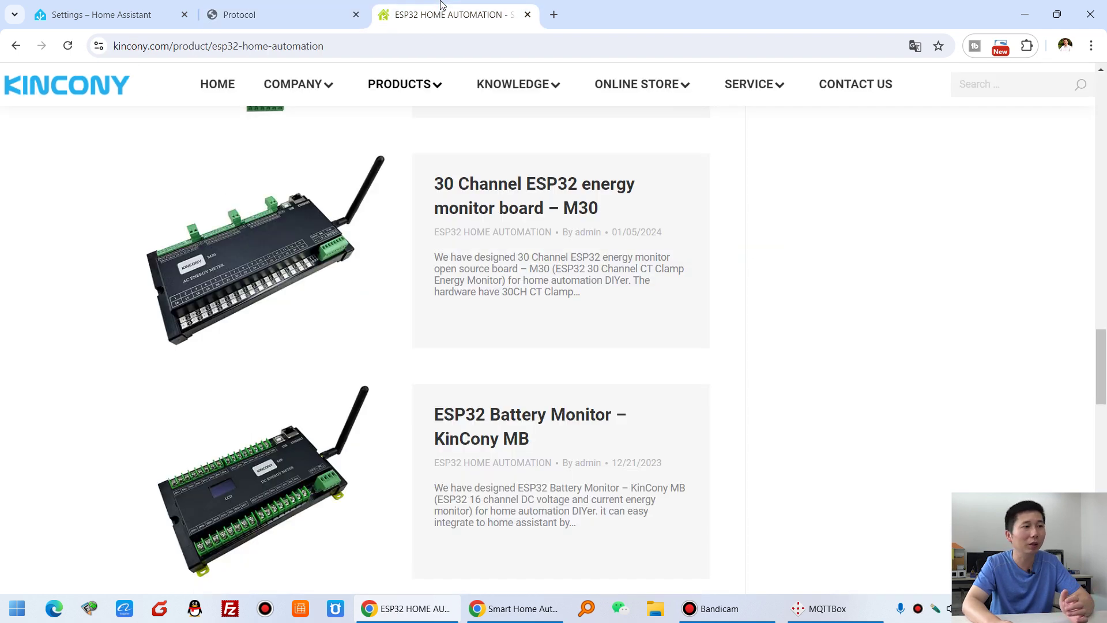
{"action": "left_click", "coordinate": [124, 5]}
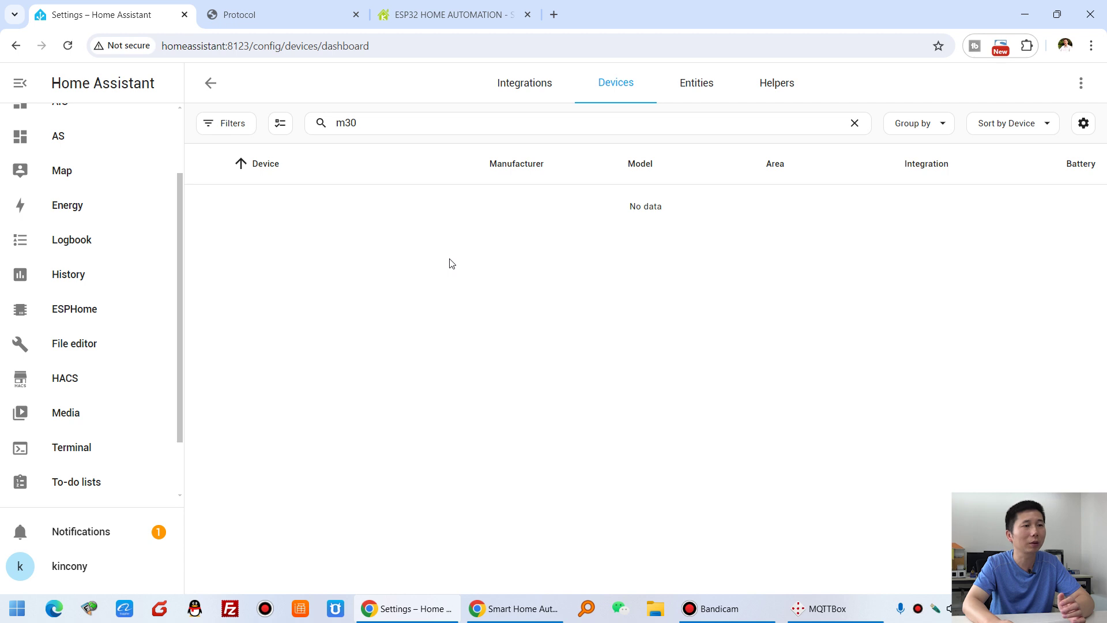
{"action": "left_click", "coordinate": [275, 9]}
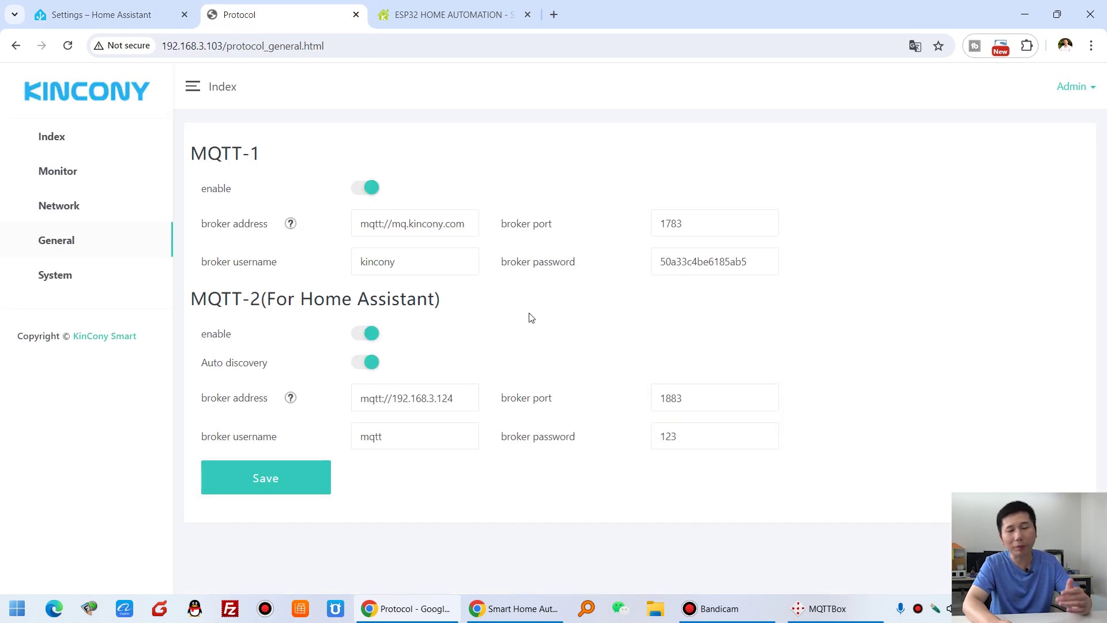
{"action": "left_click_drag", "start_coordinate": [457, 394], "coordinate": [345, 393]}
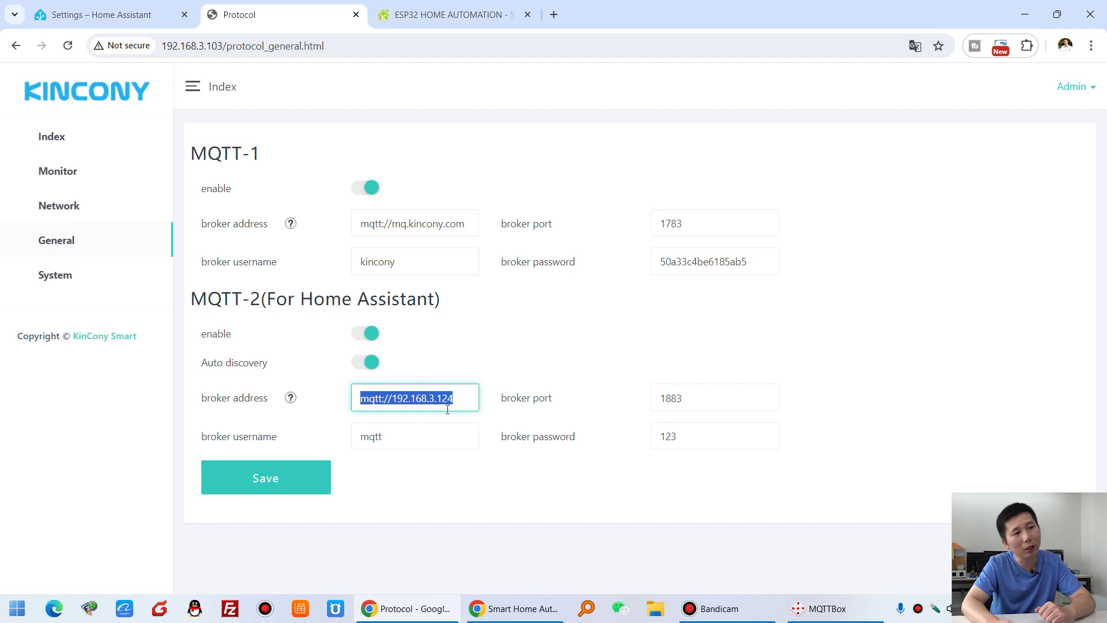
{"action": "left_click_drag", "start_coordinate": [708, 396], "coordinate": [632, 402]}
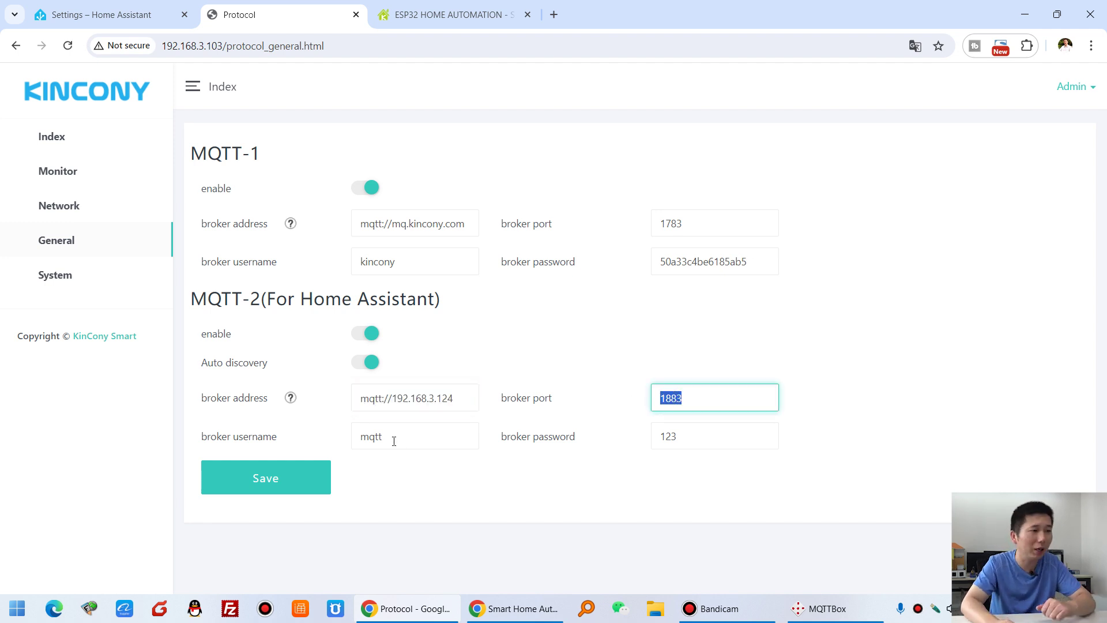
{"action": "left_click_drag", "start_coordinate": [393, 441], "coordinate": [284, 437]}
{"action": "left_click_drag", "start_coordinate": [699, 437], "coordinate": [596, 441]}
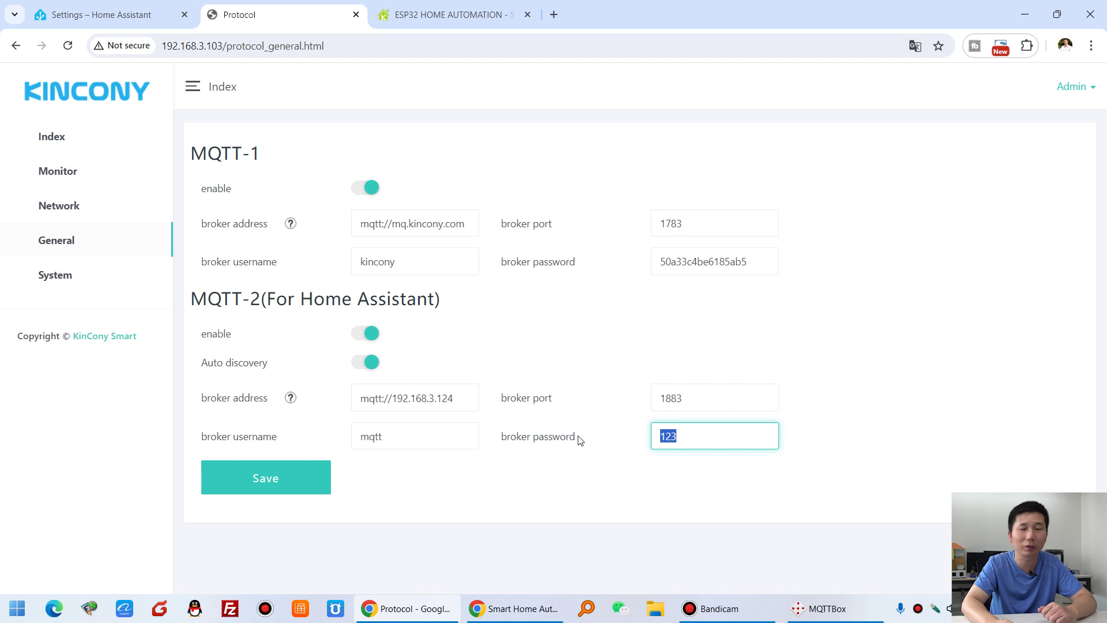
{"action": "left_click_drag", "start_coordinate": [460, 396], "coordinate": [323, 398]}
{"action": "left_click", "coordinate": [682, 396]}
{"action": "double_click", "coordinate": [676, 405]}
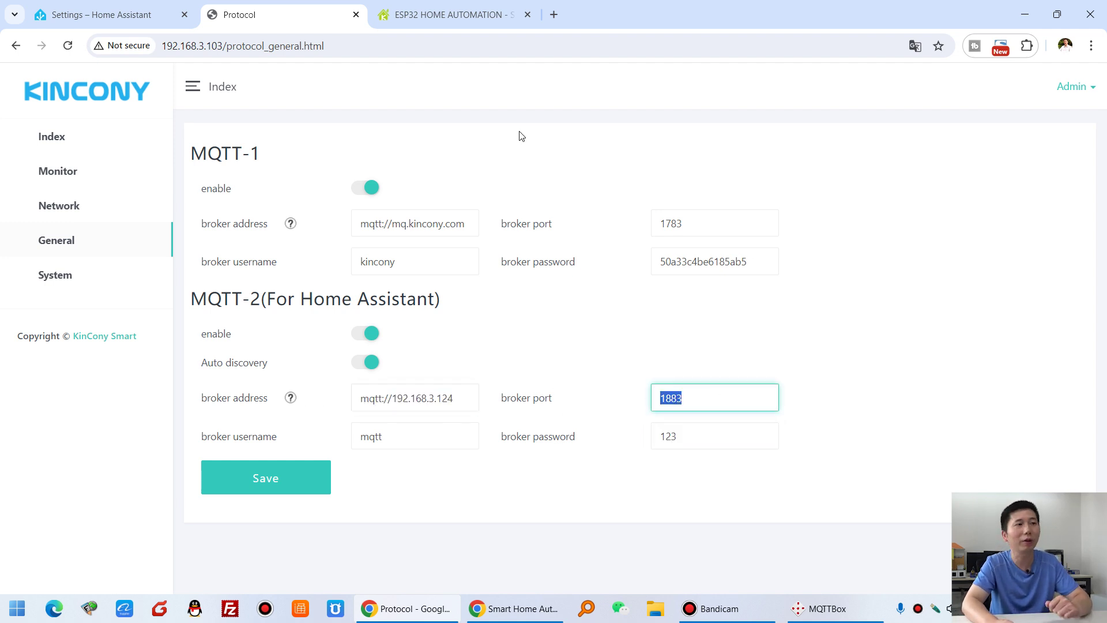
Open the Mosquitto broker add-on's configuration in Home Assistant and highlight the username and password under Logins.
{"action": "left_click", "coordinate": [116, 14]}
{"action": "scroll", "coordinate": [161, 375], "scroll_direction": "down", "scroll_amount": 2}
{"action": "left_click", "coordinate": [101, 482]}
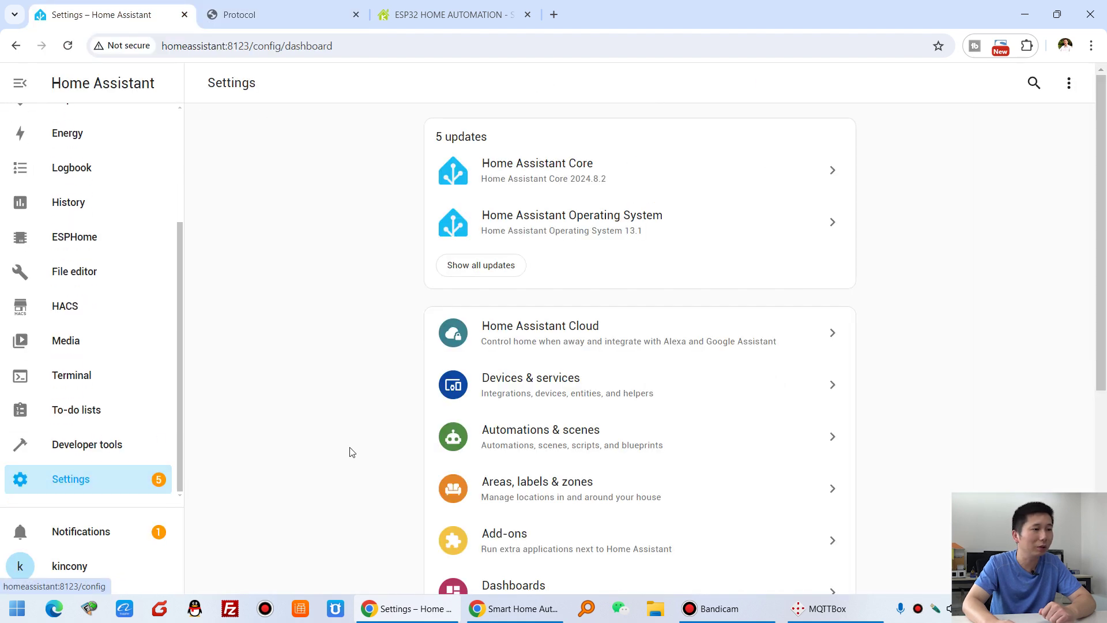
{"action": "scroll", "coordinate": [647, 371], "scroll_direction": "down", "scroll_amount": 1}
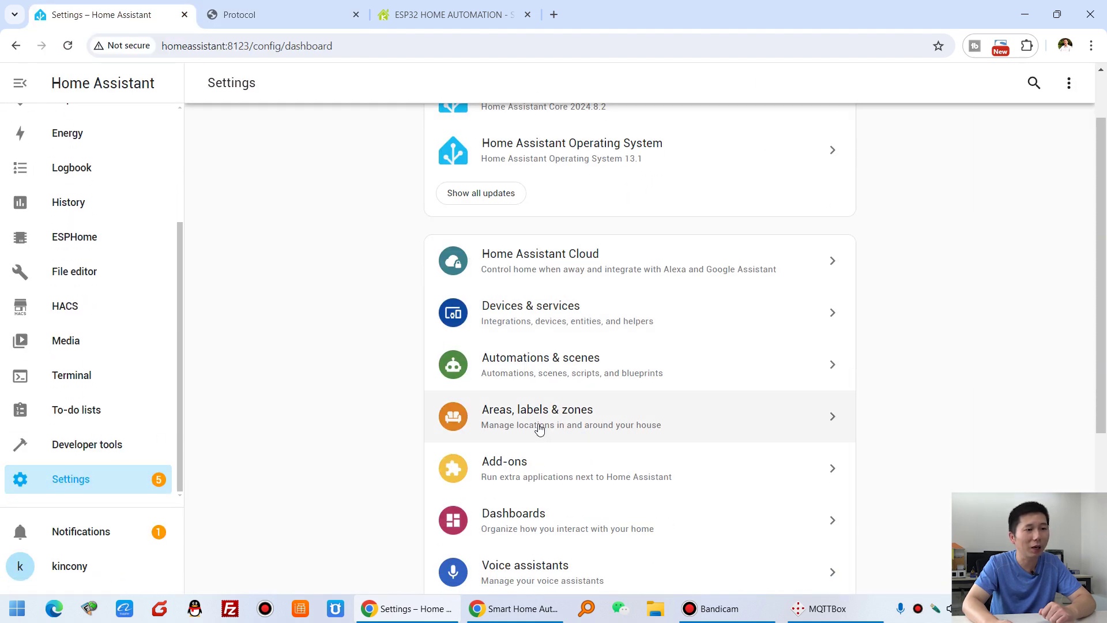
{"action": "left_click", "coordinate": [524, 470]}
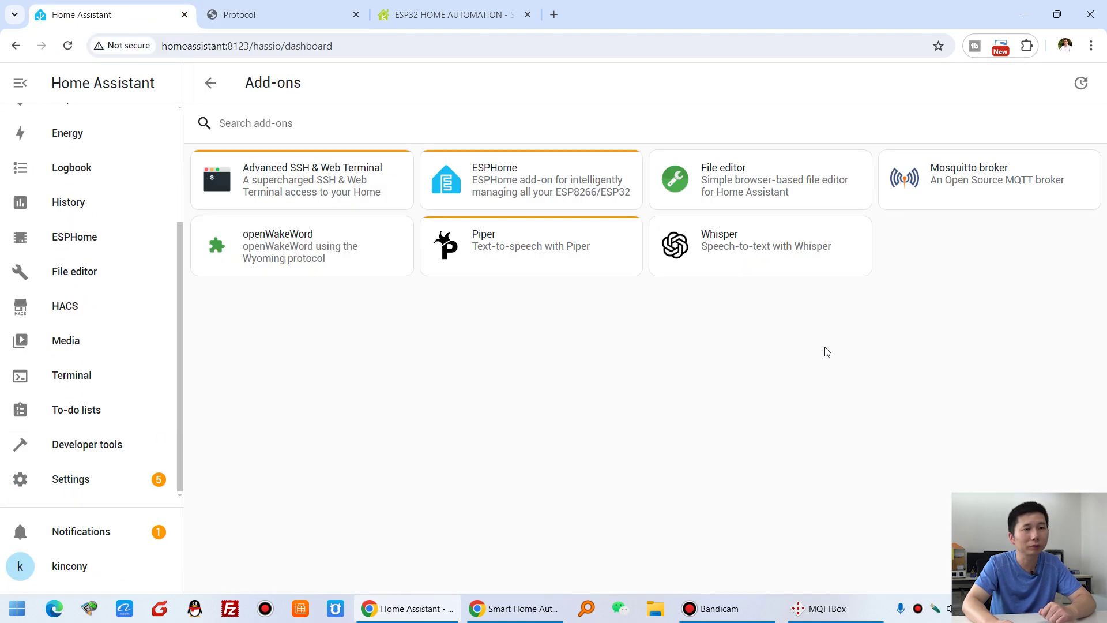
{"action": "left_click", "coordinate": [1001, 181]}
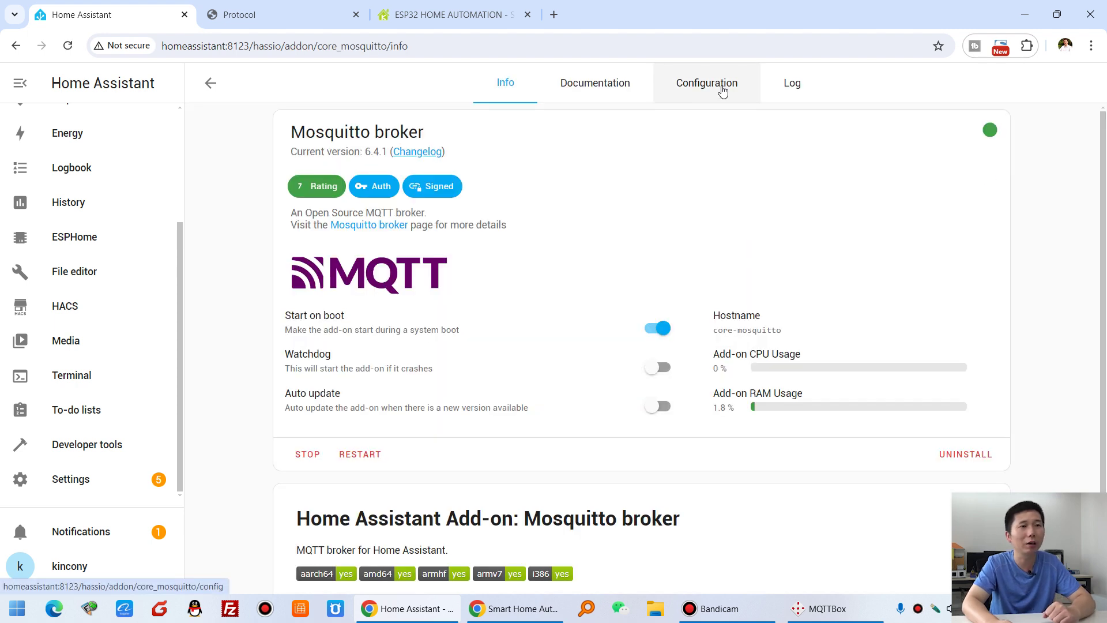
{"action": "left_click", "coordinate": [723, 92]}
{"action": "left_click", "coordinate": [428, 249]}
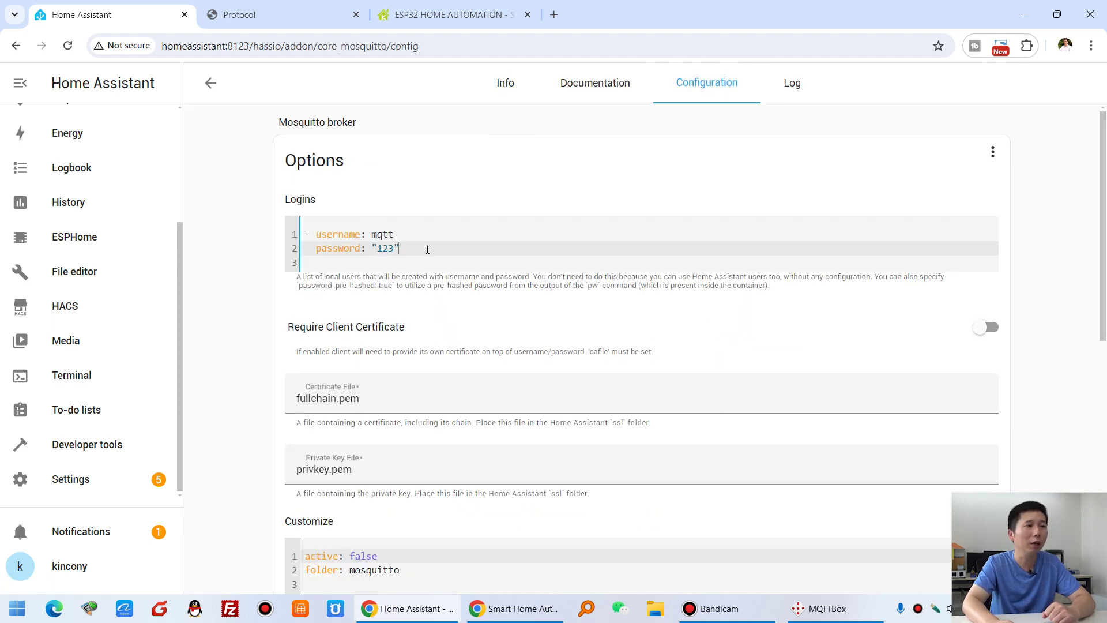
{"action": "left_click_drag", "start_coordinate": [427, 249], "coordinate": [250, 220]}
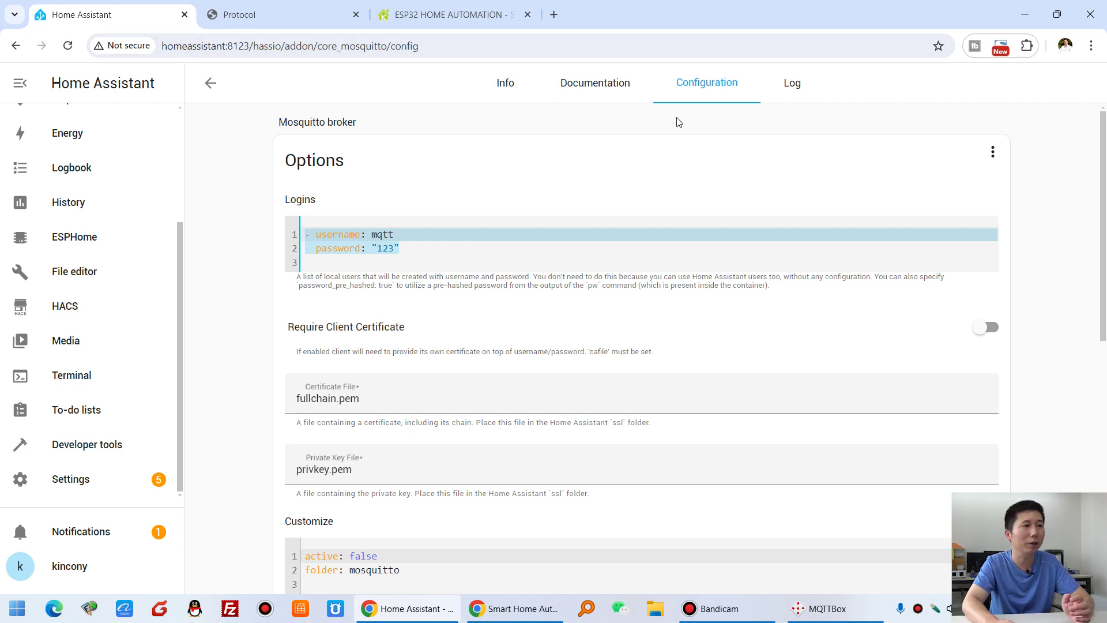
Separate the meter's Protocol page into its own browser window and arrange it beside the Home Assistant window.
{"action": "double_click", "coordinate": [634, 14]}
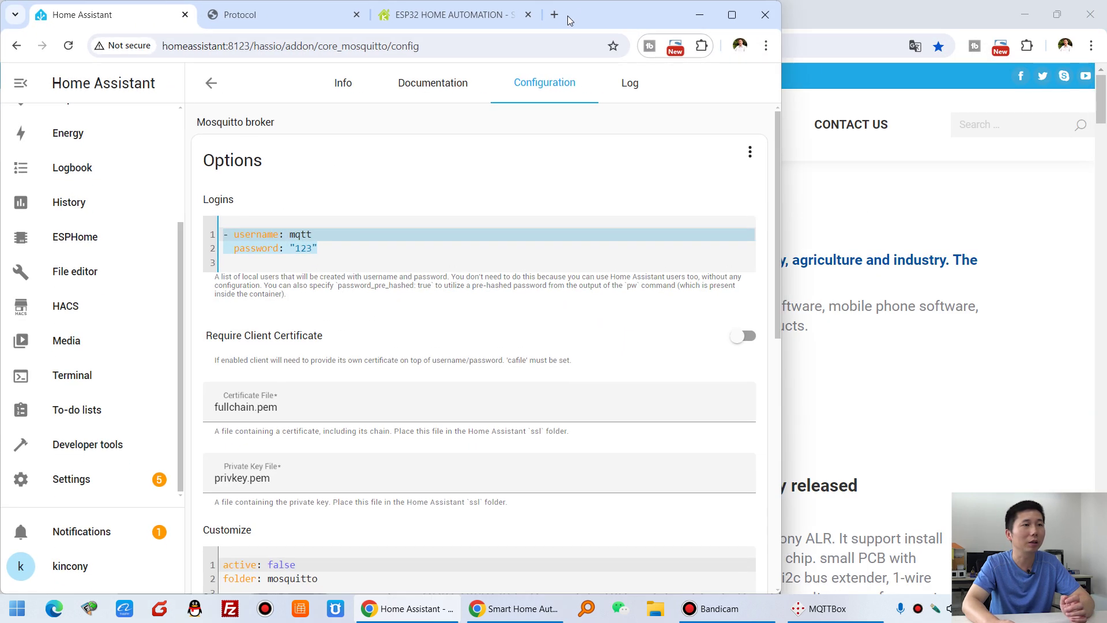
{"action": "left_click_drag", "start_coordinate": [286, 12], "coordinate": [832, 22]}
{"action": "scroll", "coordinate": [844, 452], "scroll_direction": "down", "scroll_amount": 1}
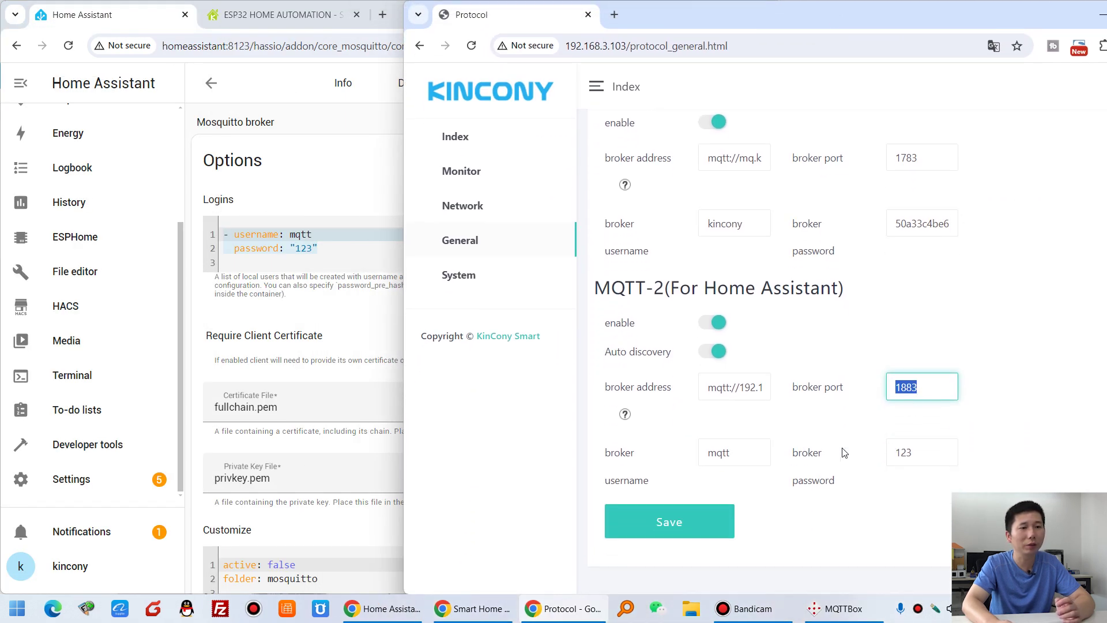
{"action": "left_click_drag", "start_coordinate": [824, 26], "coordinate": [438, 23]}
{"action": "left_click_drag", "start_coordinate": [802, 331], "coordinate": [869, 336]}
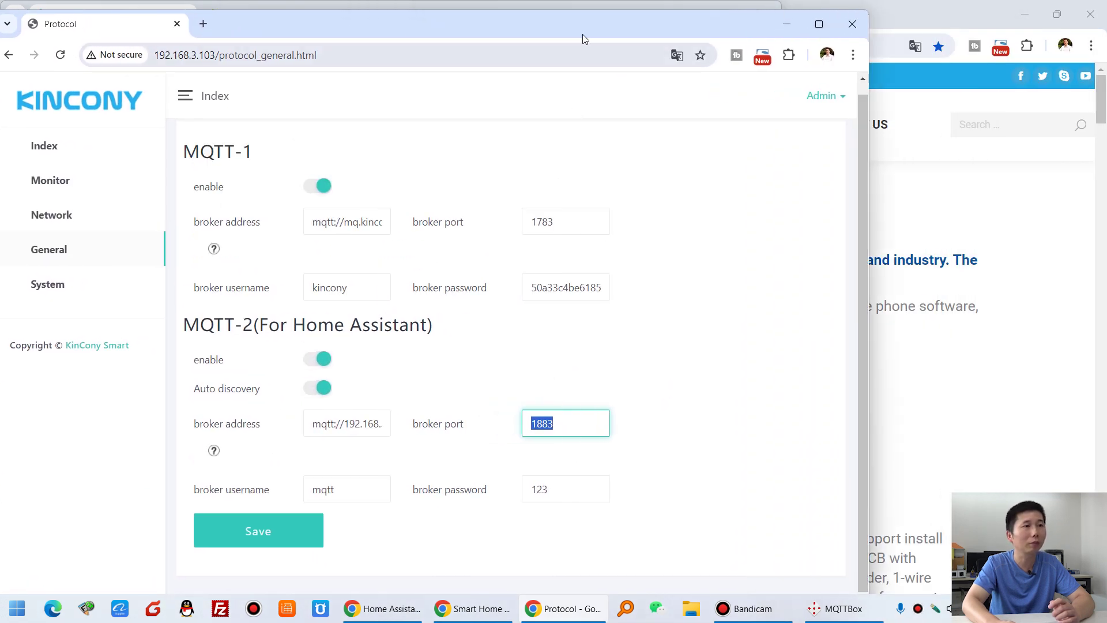
{"action": "left_click_drag", "start_coordinate": [583, 35], "coordinate": [548, 53]}
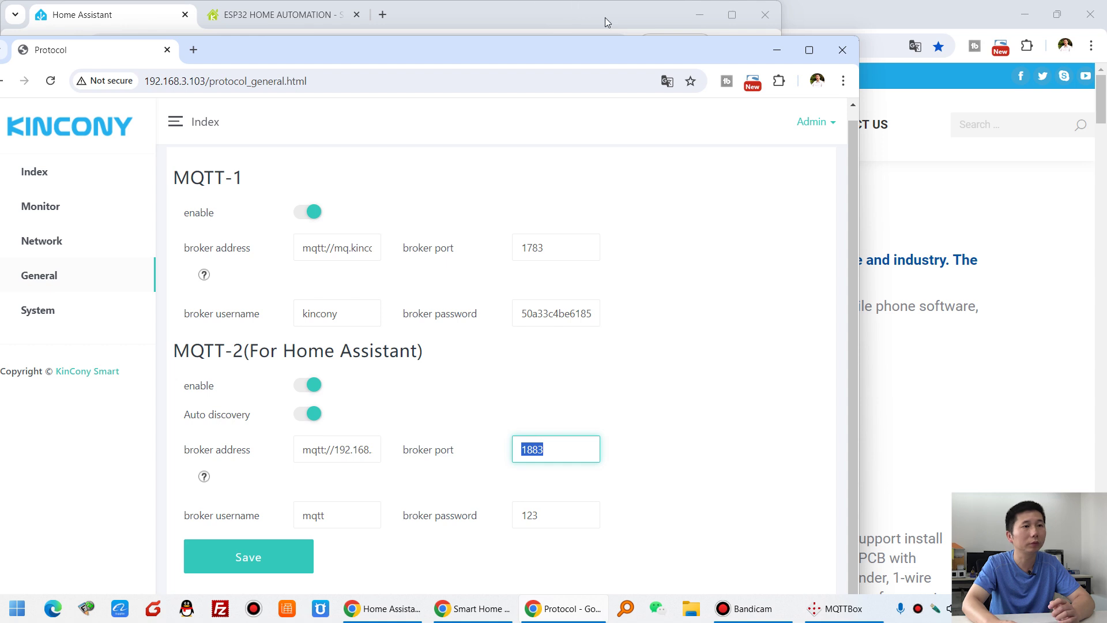
{"action": "left_click_drag", "start_coordinate": [624, 10], "coordinate": [1012, 26]}
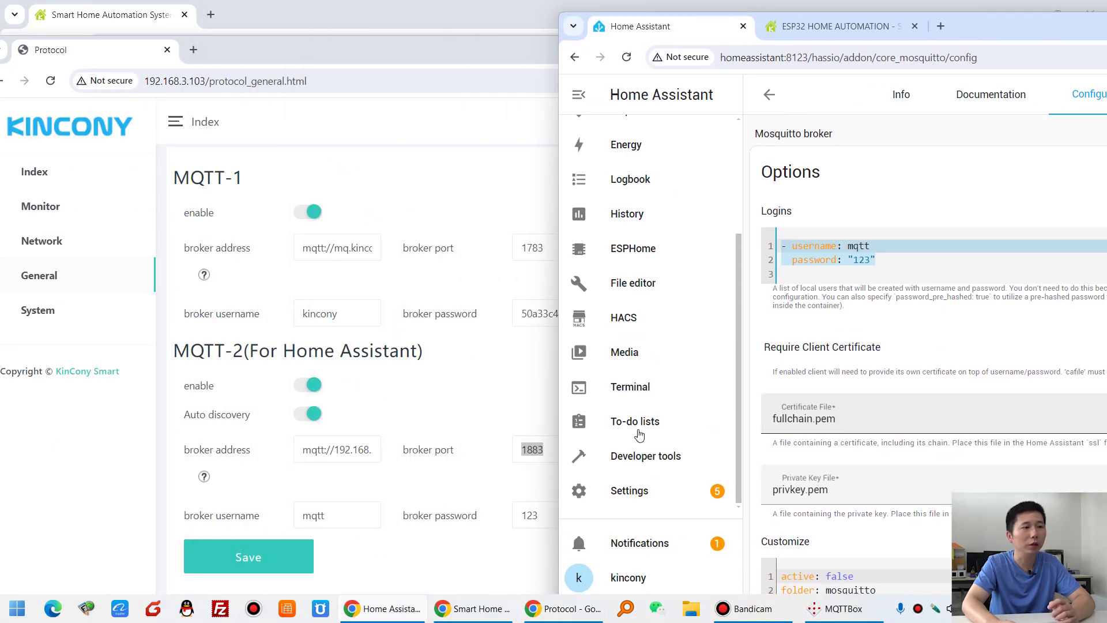
Compare the MQTT-2 broker username and password on the meter's page with the Mosquitto broker logins.
{"action": "left_click_drag", "start_coordinate": [193, 515], "coordinate": [337, 526]}
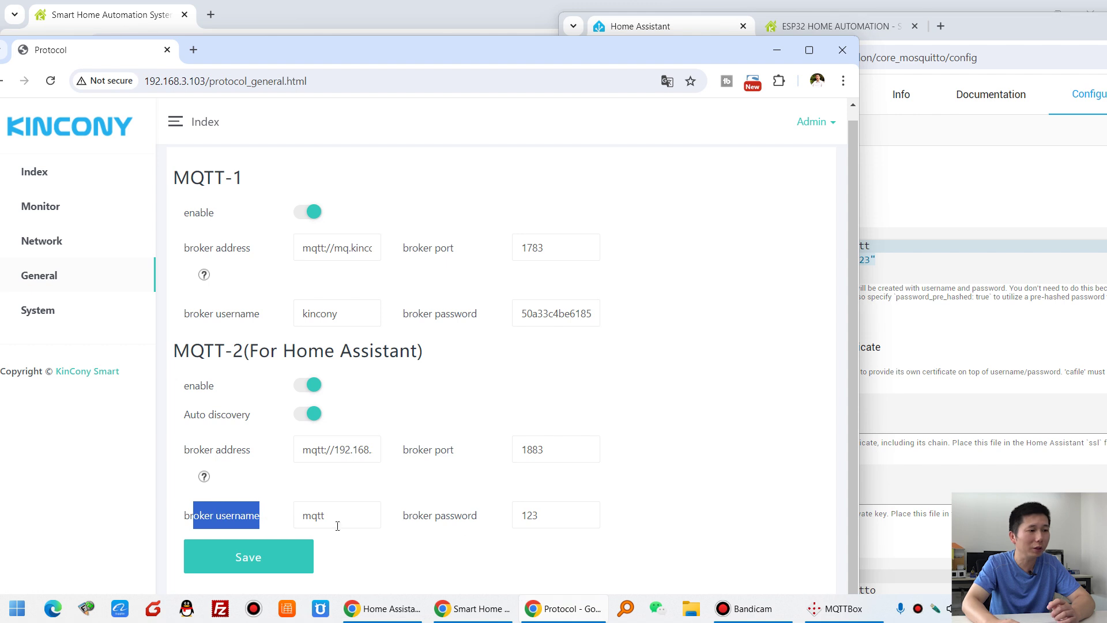
{"action": "double_click", "coordinate": [568, 514]}
{"action": "left_click", "coordinate": [921, 398]}
{"action": "left_click", "coordinate": [860, 244]}
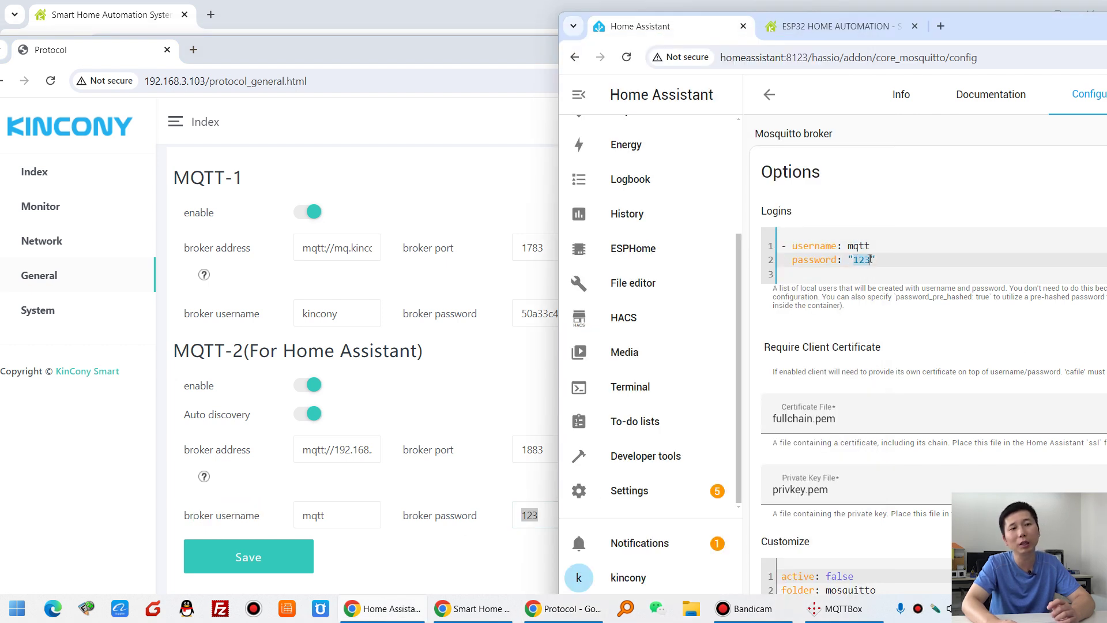
{"action": "left_click_drag", "start_coordinate": [851, 247], "coordinate": [874, 258]}
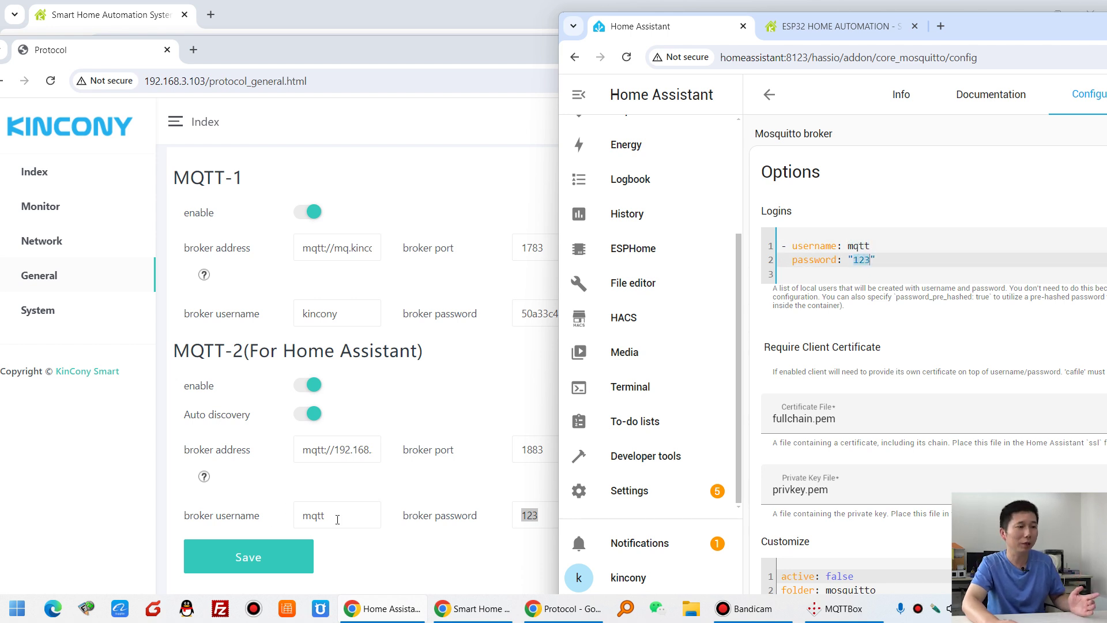
{"action": "double_click", "coordinate": [337, 519]}
{"action": "double_click", "coordinate": [576, 516]}
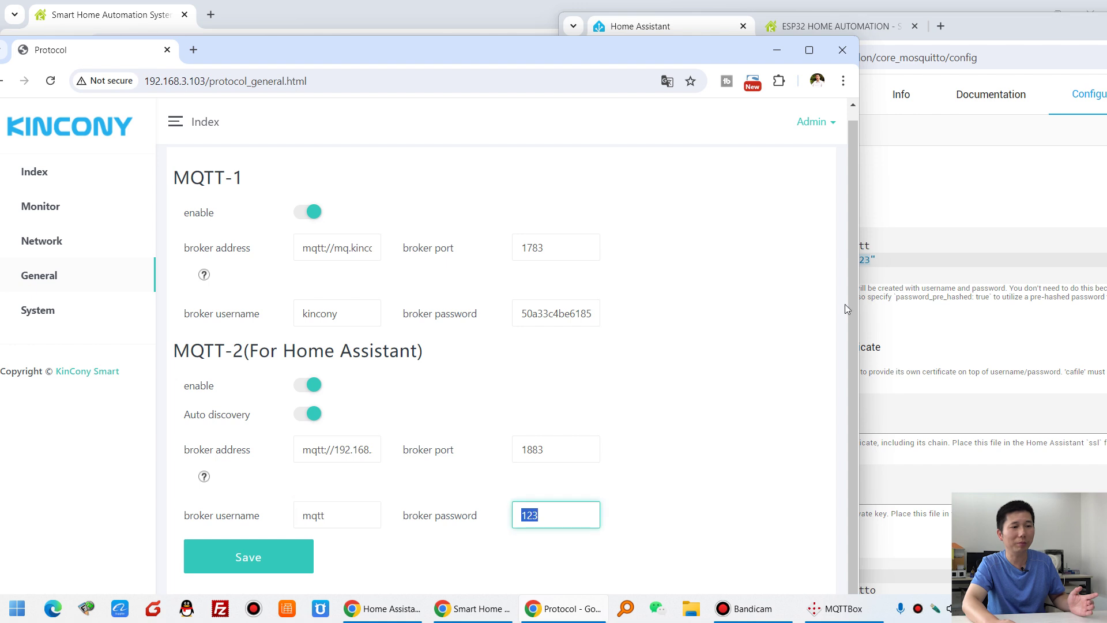
{"action": "left_click", "coordinate": [889, 249]}
{"action": "left_click_drag", "start_coordinate": [878, 260], "coordinate": [781, 231]}
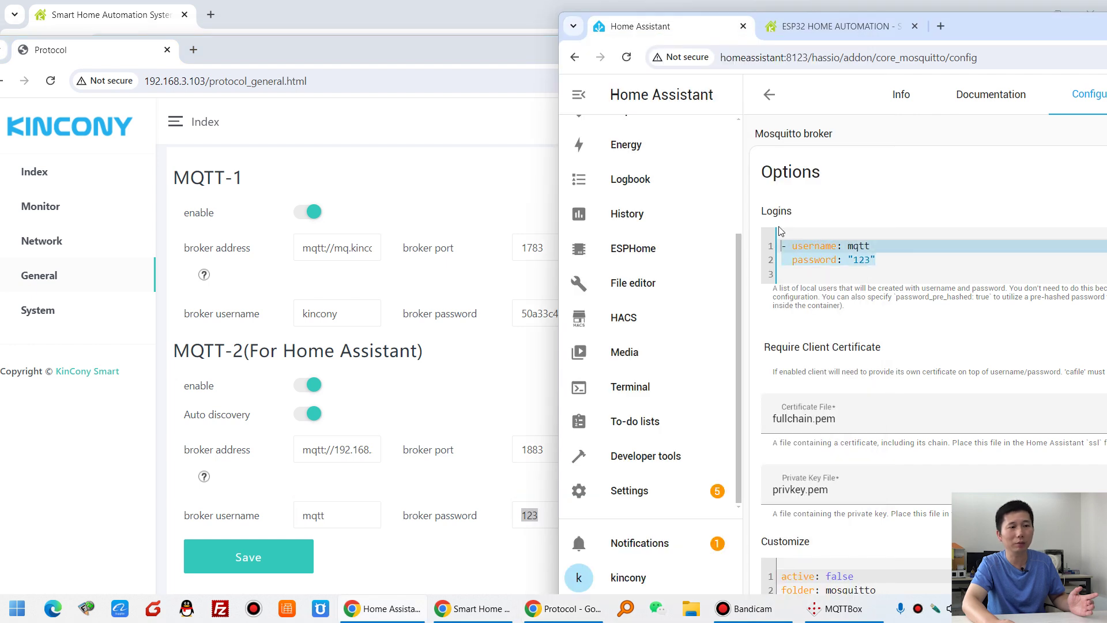
Compare the MQTT-2 broker port on the meter's Protocol page with the Mosquitto broker's Normal MQTT network port.
{"action": "left_click", "coordinate": [484, 455]}
{"action": "left_click_drag", "start_coordinate": [402, 453], "coordinate": [476, 455]}
{"action": "left_click", "coordinate": [555, 450]}
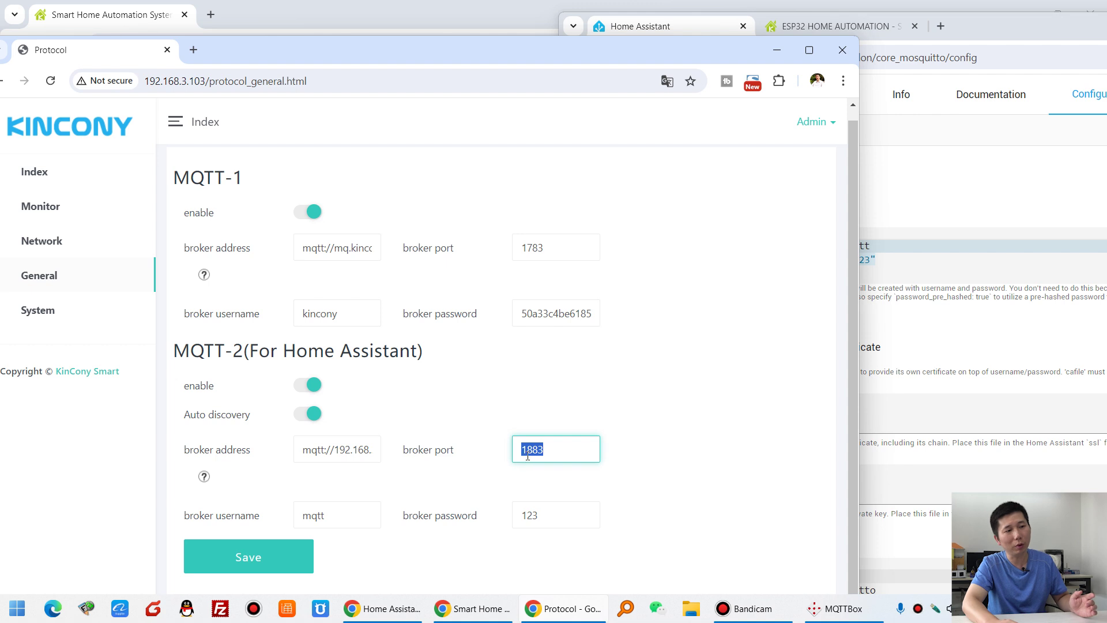
{"action": "left_click", "coordinate": [937, 344]}
{"action": "scroll", "coordinate": [903, 403], "scroll_direction": "down", "scroll_amount": 5}
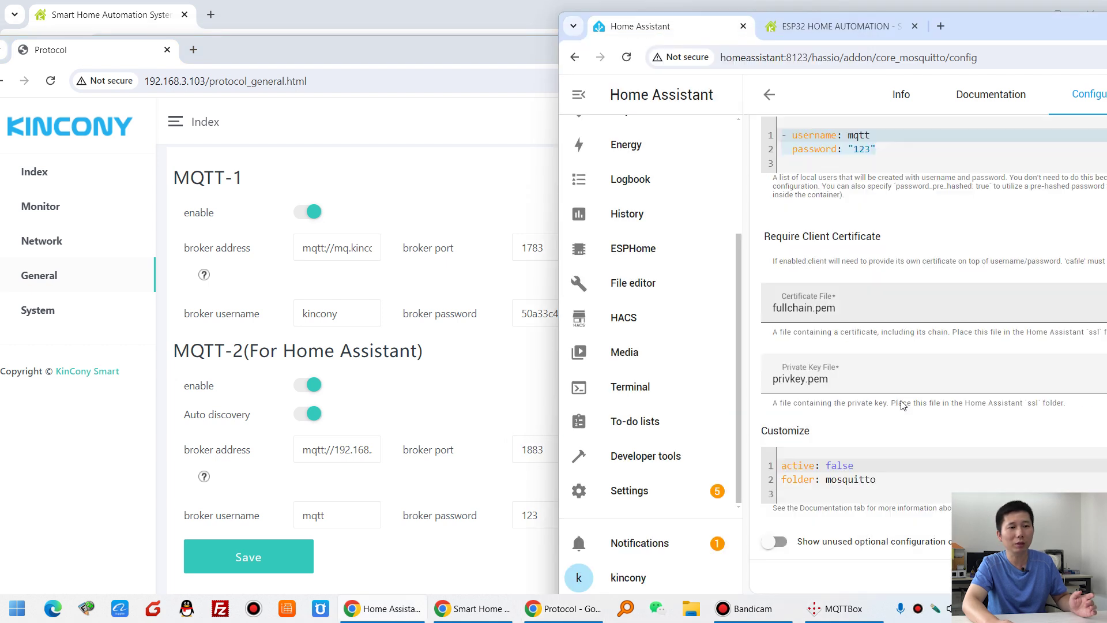
{"action": "scroll", "coordinate": [903, 405], "scroll_direction": "down", "scroll_amount": 4}
{"action": "left_click", "coordinate": [789, 320]}
{"action": "left_click_drag", "start_coordinate": [810, 321], "coordinate": [780, 319]}
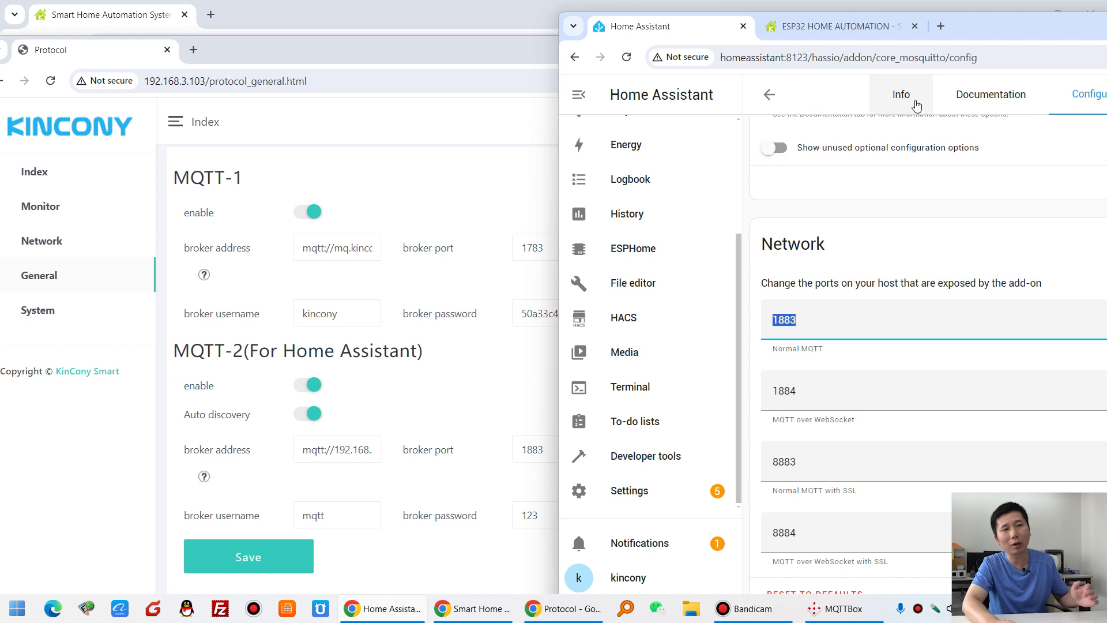
Review the Mosquitto logins again and enlarge both the meter's Protocol window and the Home Assistant window to full screen.
{"action": "left_click_drag", "start_coordinate": [973, 31], "coordinate": [786, 33]}
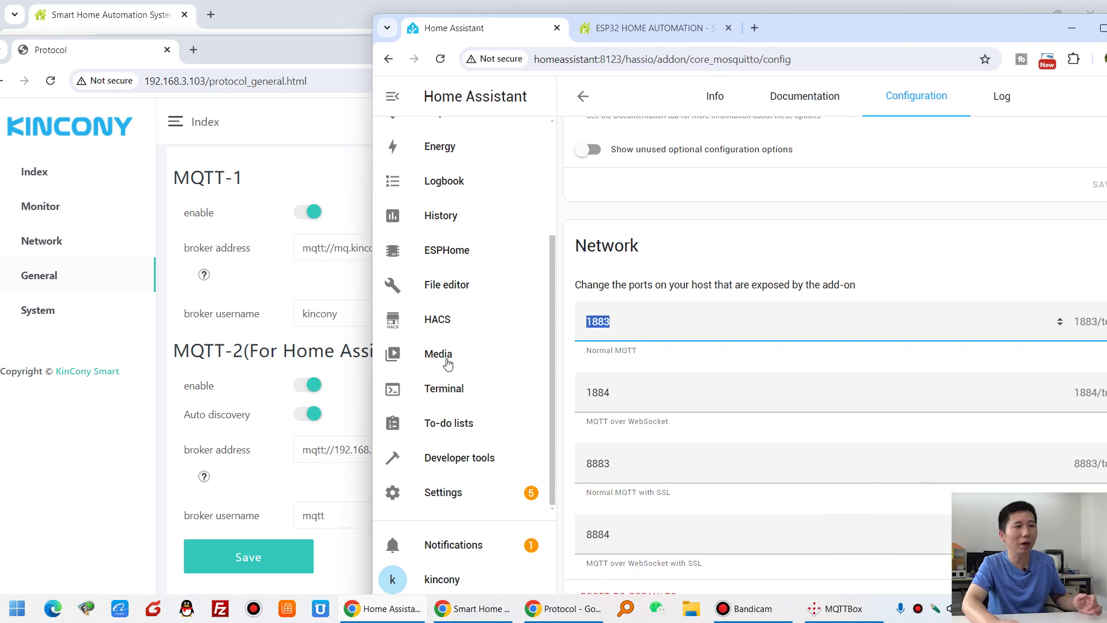
{"action": "scroll", "coordinate": [731, 390], "scroll_direction": "up", "scroll_amount": 8}
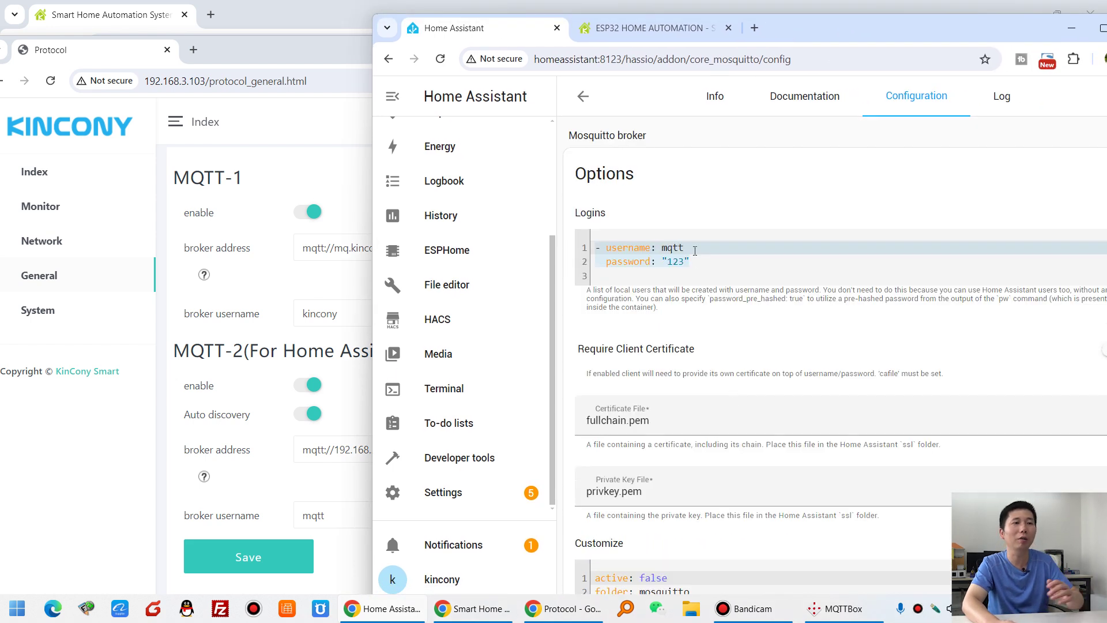
{"action": "left_click", "coordinate": [337, 139]}
{"action": "double_click", "coordinate": [375, 58]}
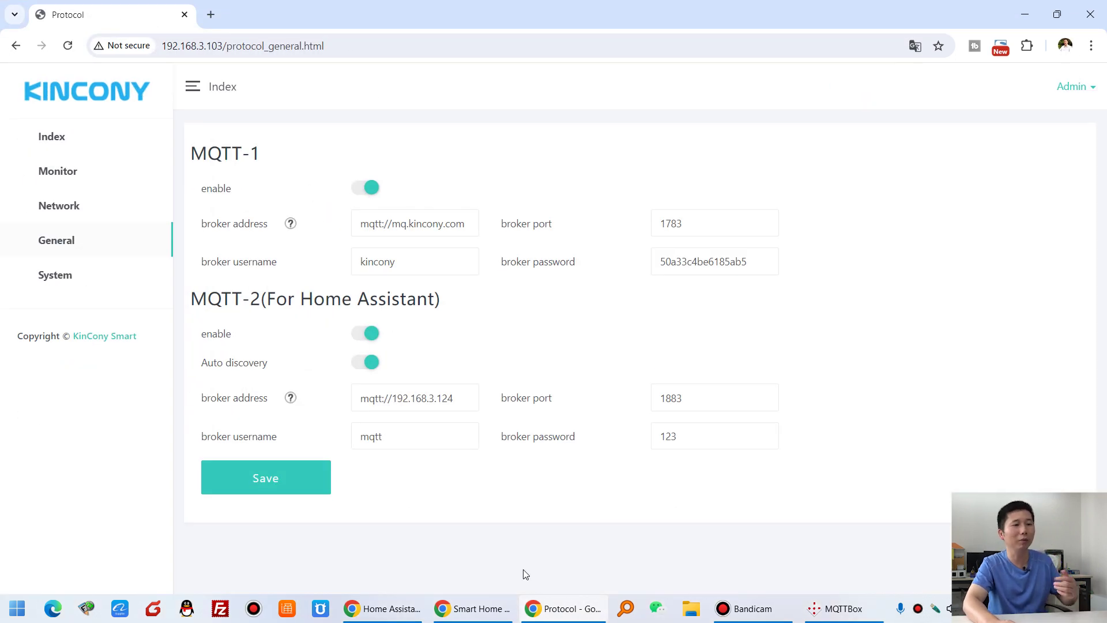
{"action": "left_click", "coordinate": [391, 609]}
{"action": "double_click", "coordinate": [865, 30]}
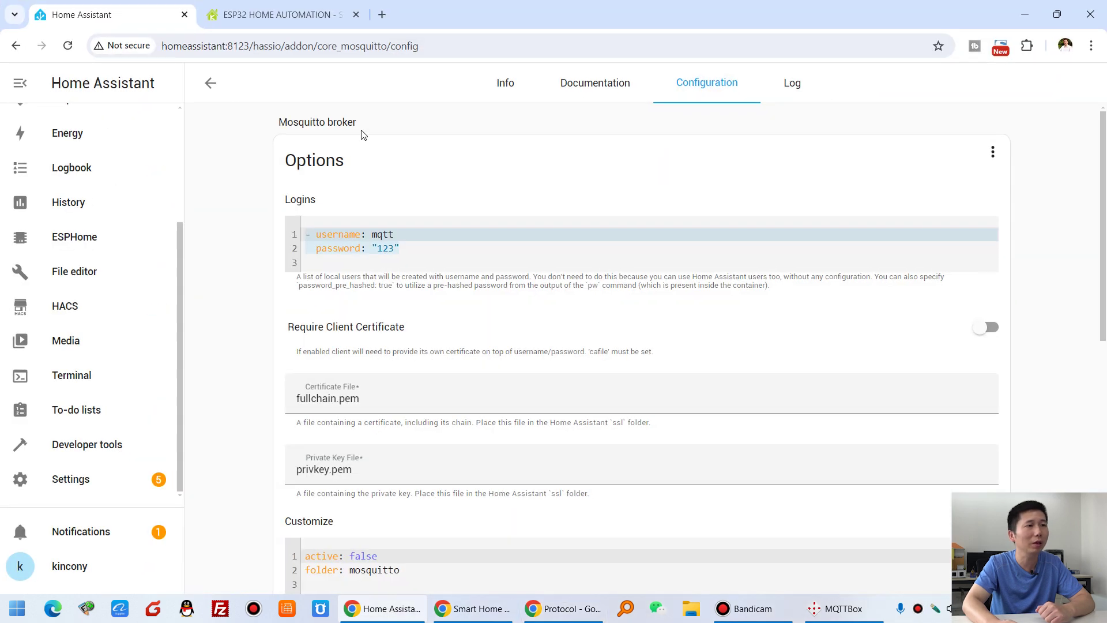
{"action": "left_click", "coordinate": [211, 86]}
{"action": "left_click", "coordinate": [92, 492]}
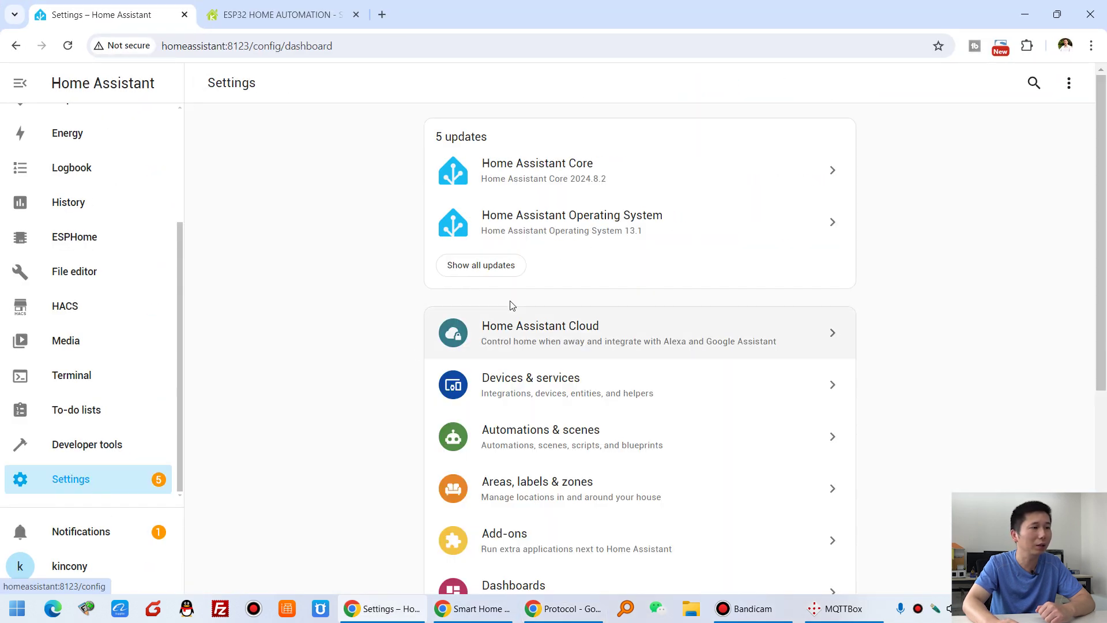
{"action": "left_click", "coordinate": [576, 388]}
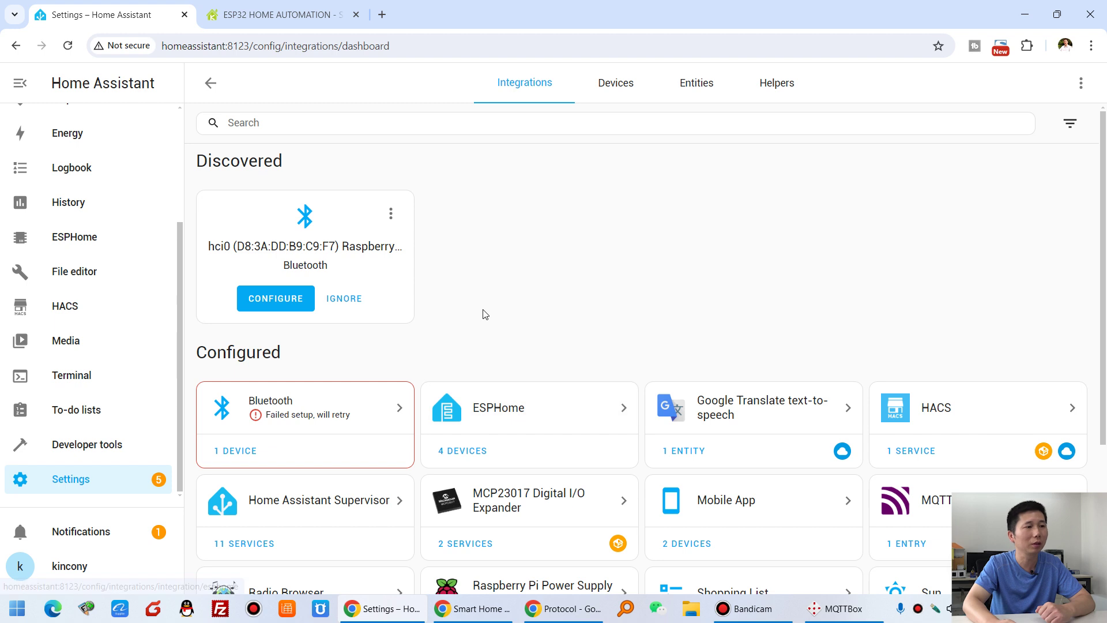
{"action": "left_click", "coordinate": [618, 82]}
{"action": "double_click", "coordinate": [429, 125]}
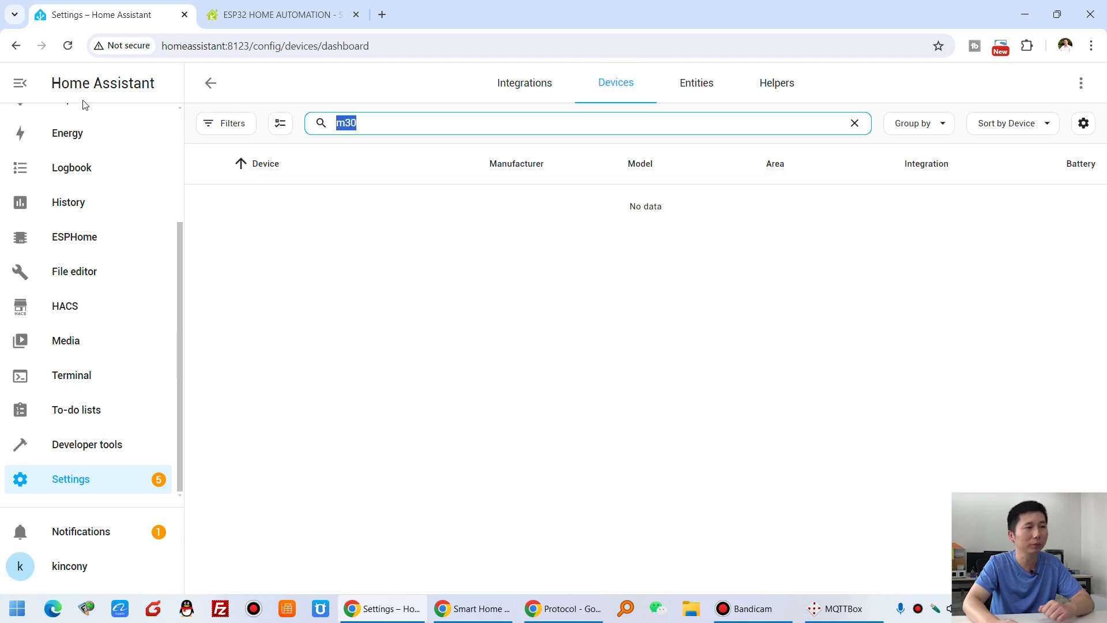
{"action": "key", "text": "BackSpace"}
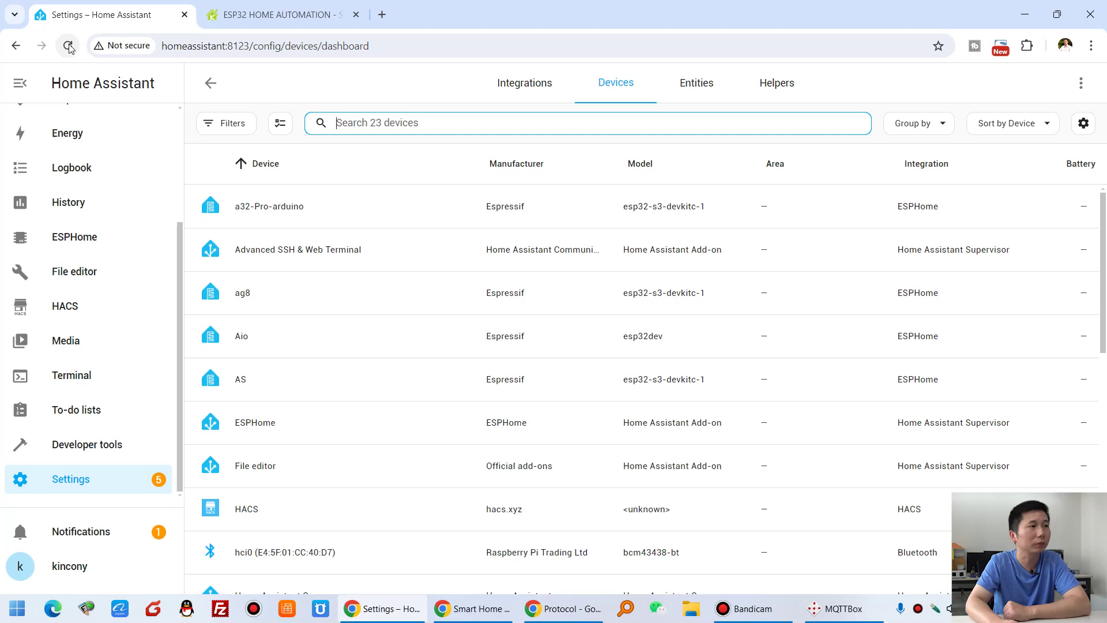
{"action": "left_click", "coordinate": [69, 46]}
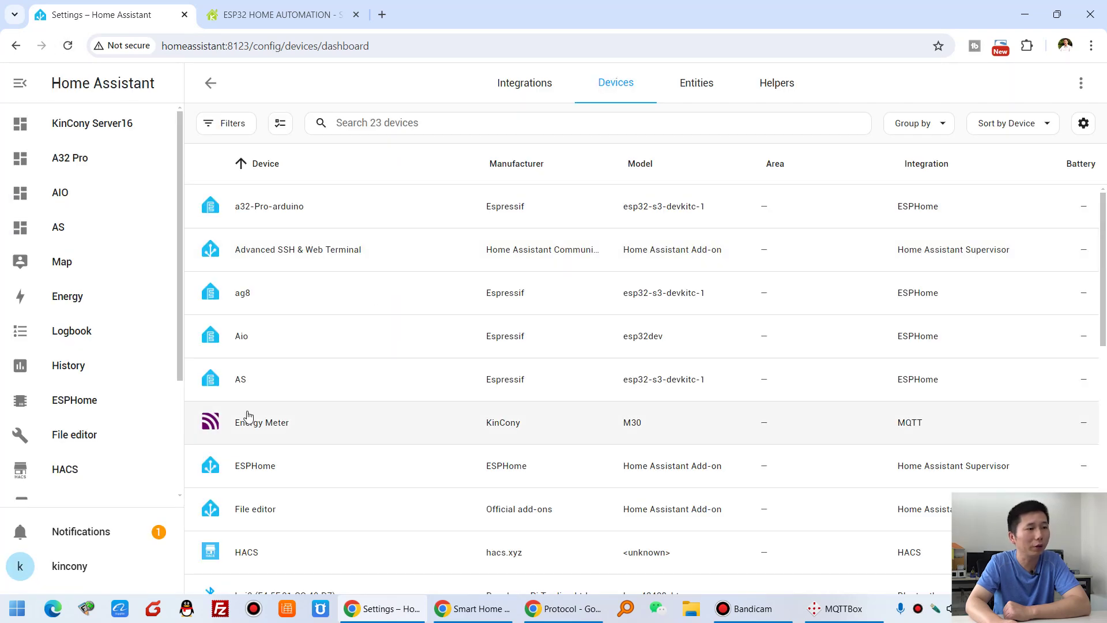
Open the auto-discovered KinCony M30 Energy Meter from the device list.
{"action": "left_click_drag", "start_coordinate": [343, 431], "coordinate": [227, 426]}
{"action": "left_click", "coordinate": [206, 423]}
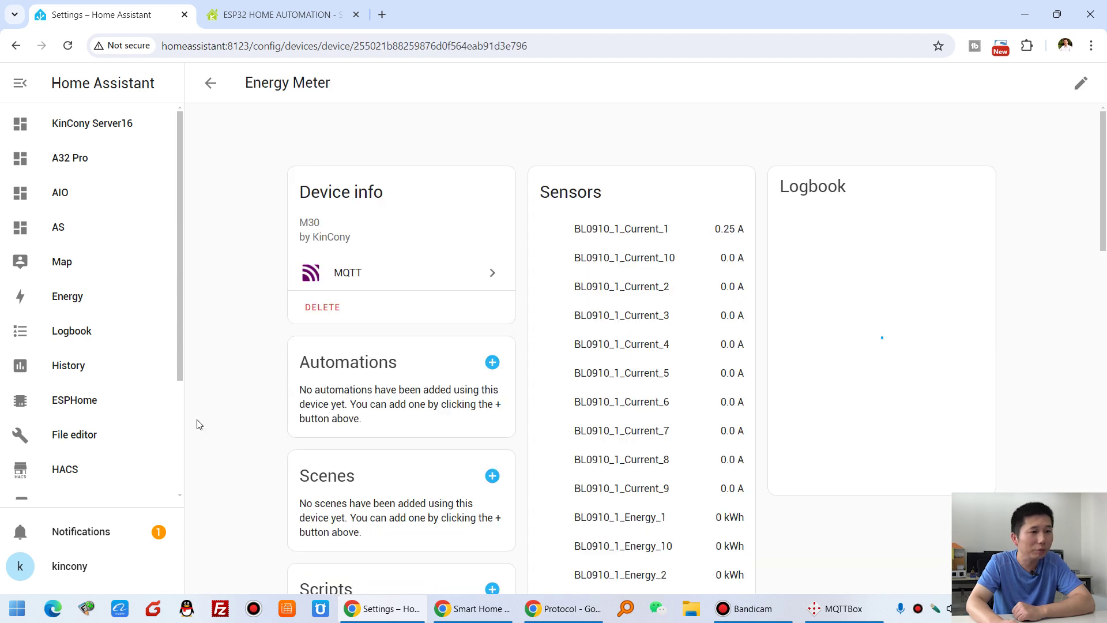
{"action": "left_click", "coordinate": [211, 83]}
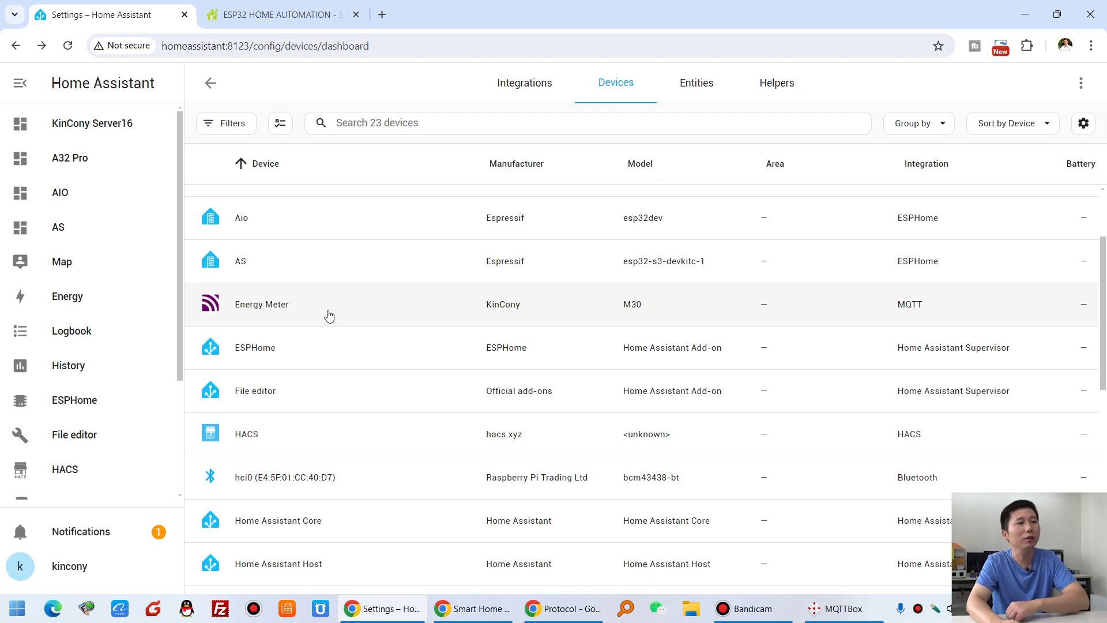
{"action": "left_click", "coordinate": [297, 313]}
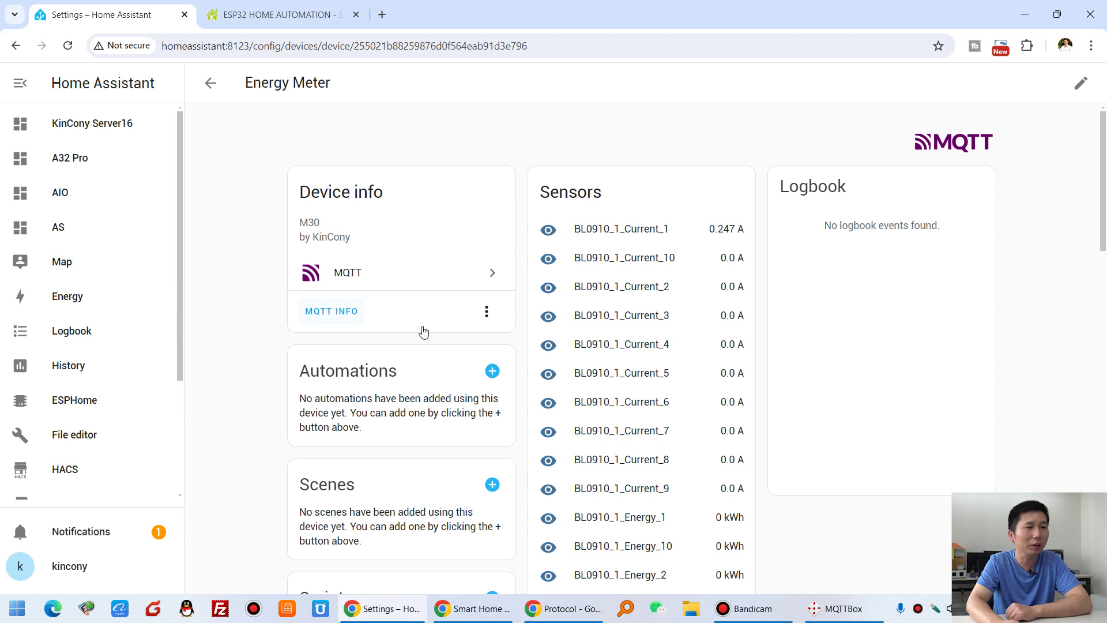
Examine the Energy Meter's sensor list, including its current, energy, frequency, power, temperature and voltage entities.
{"action": "scroll", "coordinate": [682, 241], "scroll_direction": "down", "scroll_amount": 20}
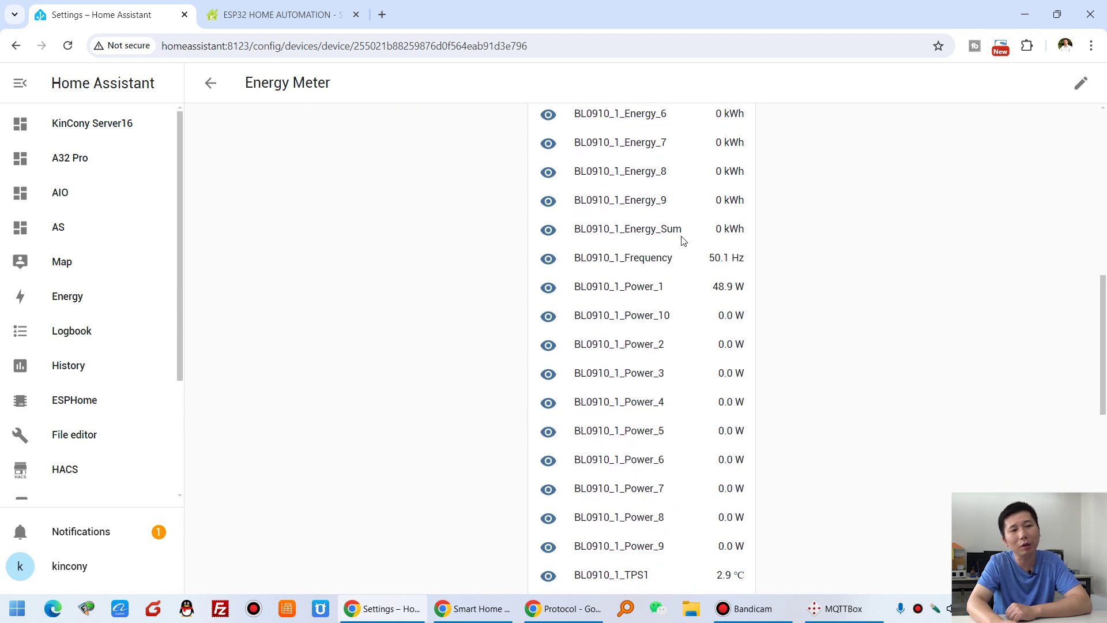
{"action": "scroll", "coordinate": [683, 242], "scroll_direction": "up", "scroll_amount": 6}
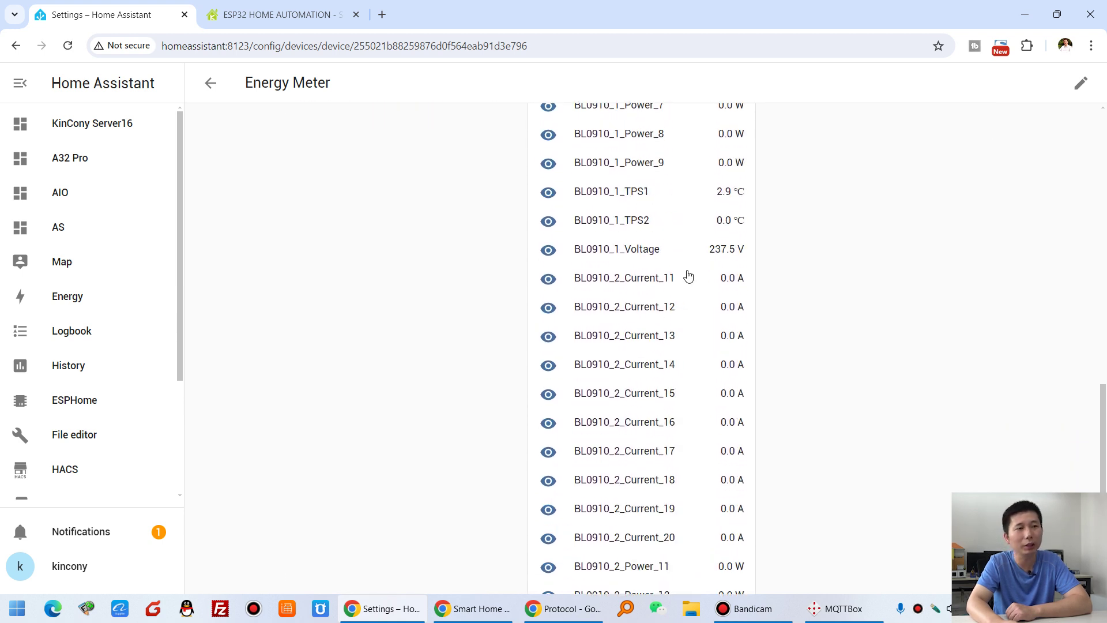
{"action": "scroll", "coordinate": [719, 402], "scroll_direction": "up", "scroll_amount": 6}
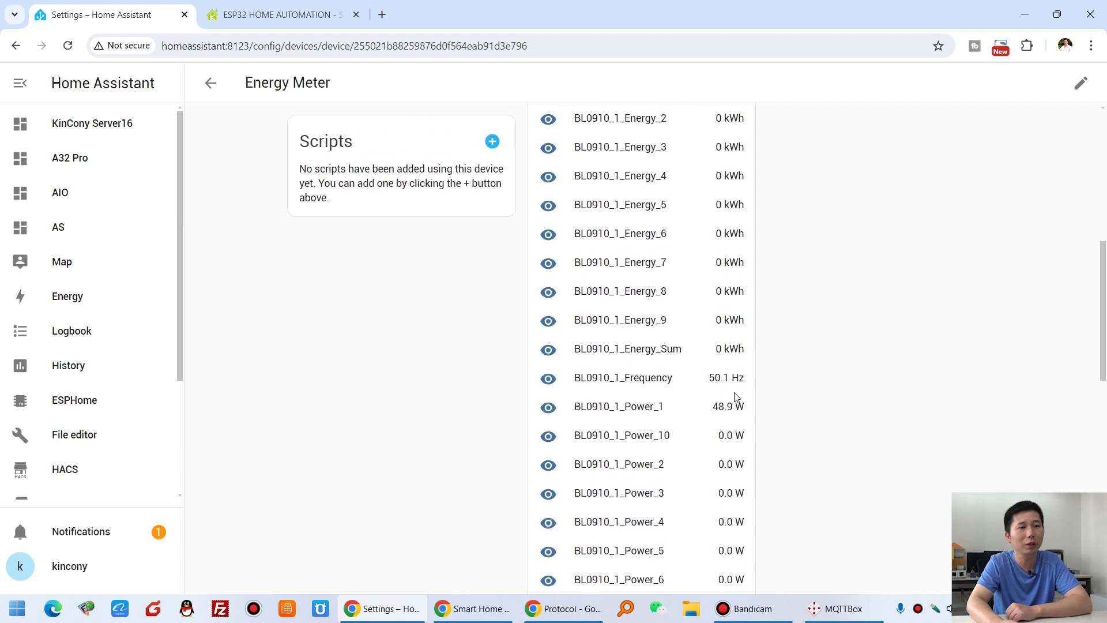
{"action": "scroll", "coordinate": [726, 406], "scroll_direction": "up", "scroll_amount": 8}
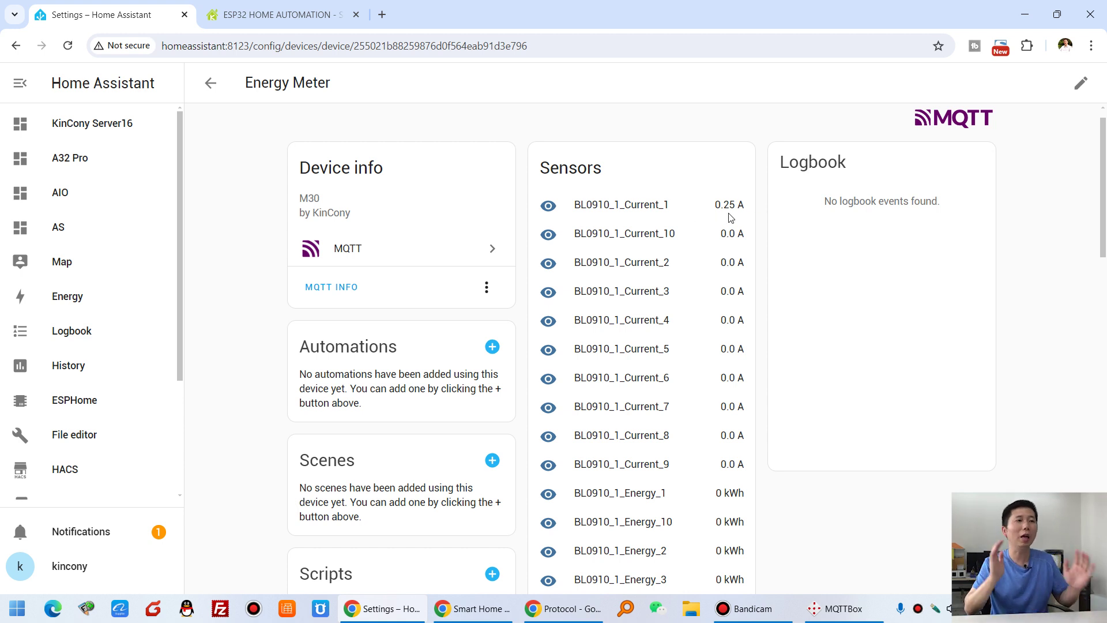
{"action": "scroll", "coordinate": [729, 218], "scroll_direction": "down", "scroll_amount": 8}
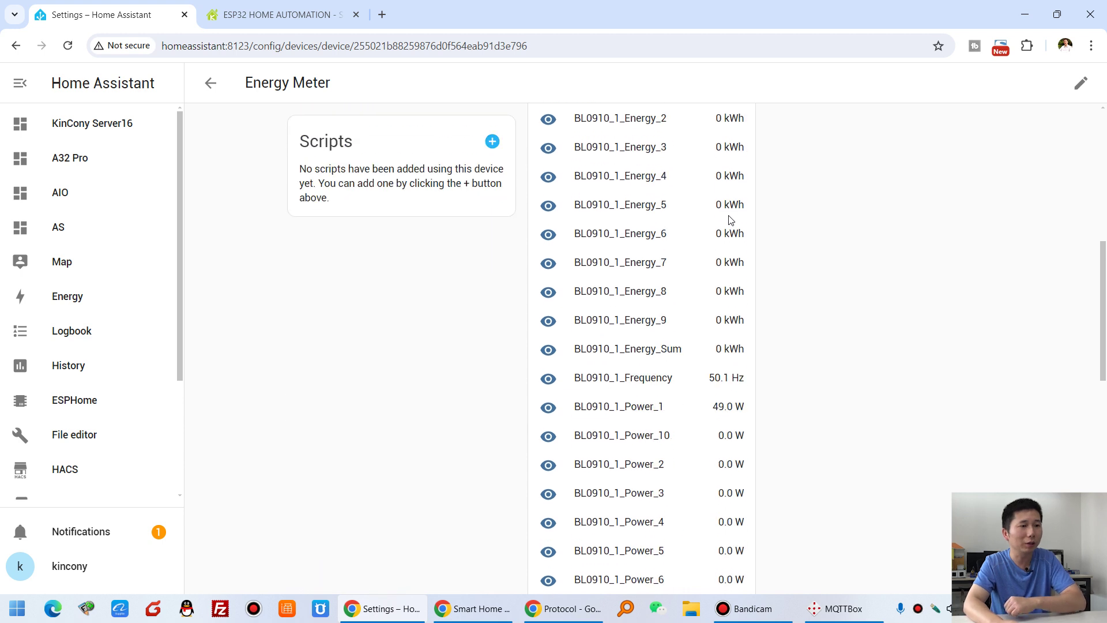
{"action": "scroll", "coordinate": [729, 218], "scroll_direction": "up", "scroll_amount": 8}
{"action": "scroll", "coordinate": [730, 219], "scroll_direction": "down", "scroll_amount": 13}
{"action": "scroll", "coordinate": [736, 231], "scroll_direction": "down", "scroll_amount": 7}
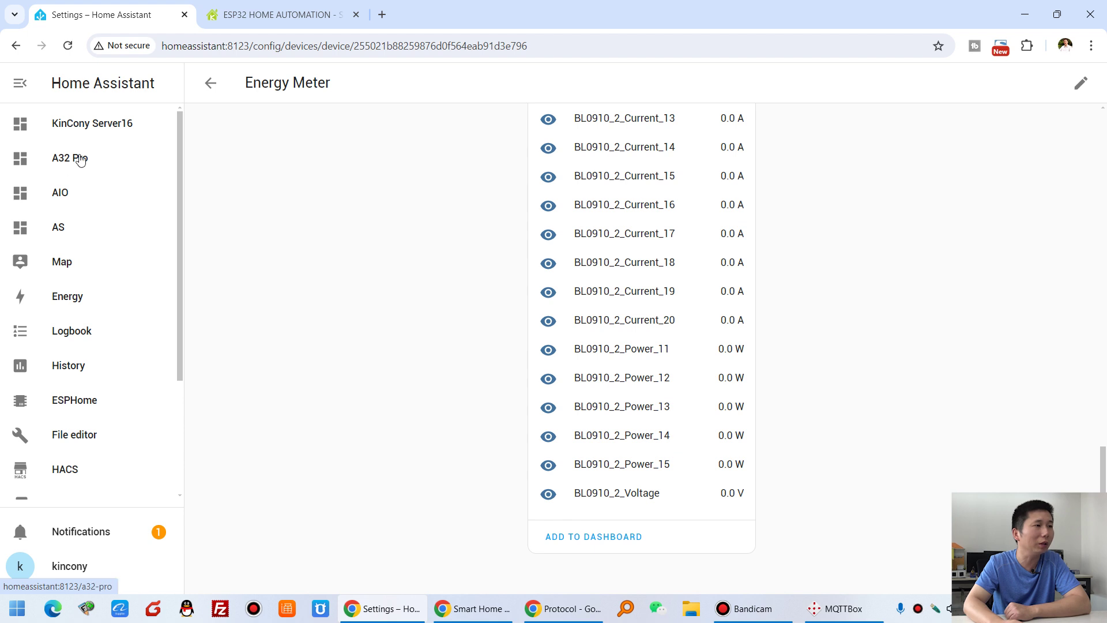
Open the dashboard management page in Home Assistant's settings.
{"action": "scroll", "coordinate": [138, 369], "scroll_direction": "down", "scroll_amount": 3}
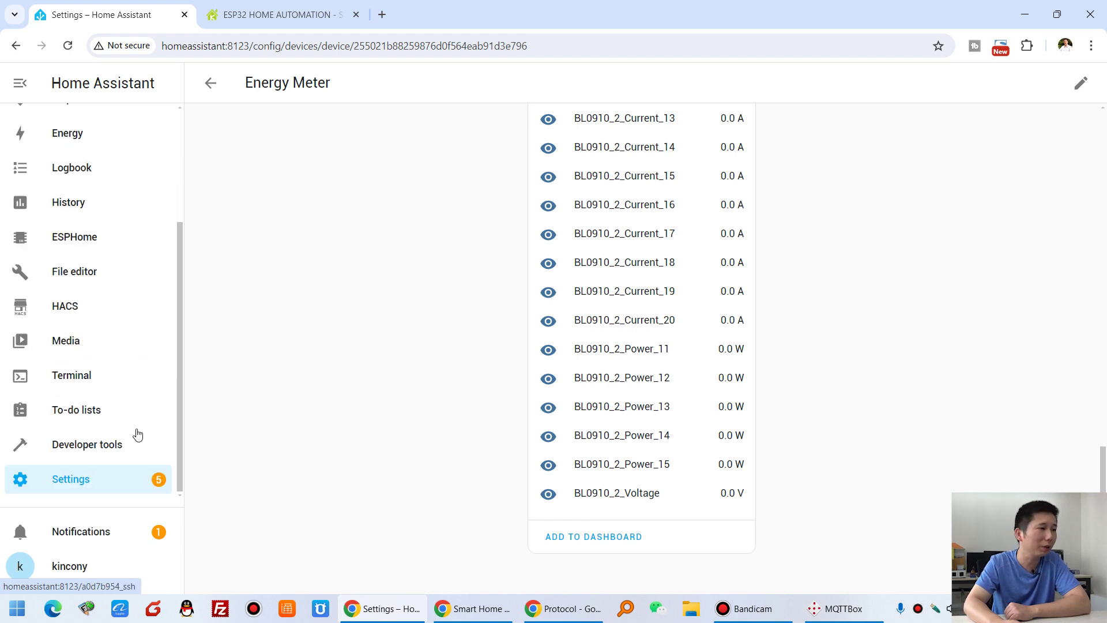
{"action": "left_click", "coordinate": [92, 486]}
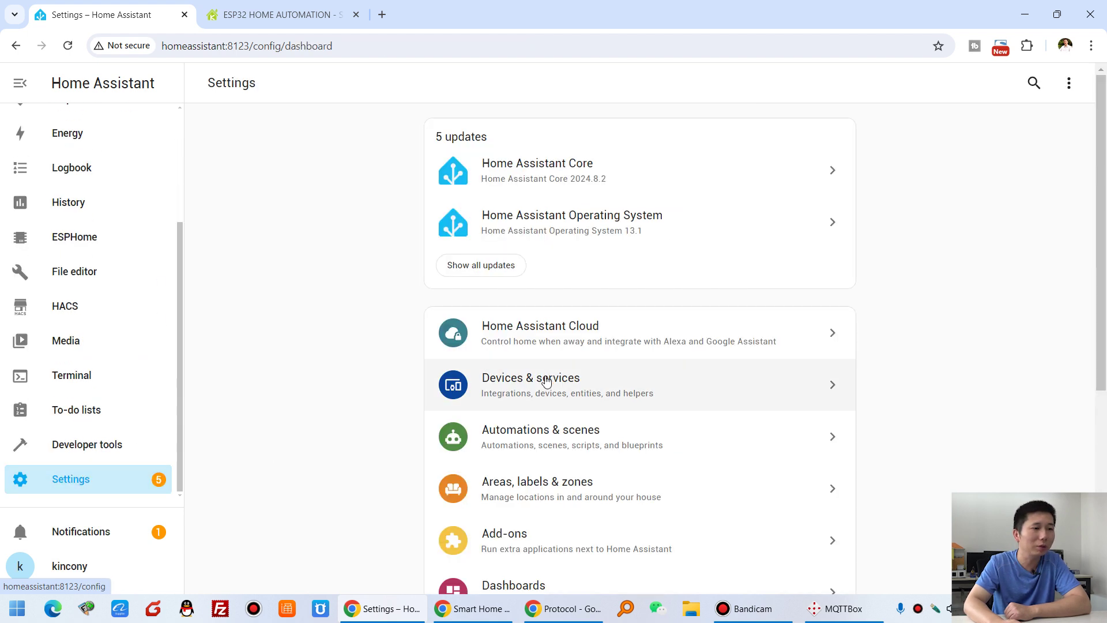
{"action": "scroll", "coordinate": [568, 375], "scroll_direction": "down", "scroll_amount": 2}
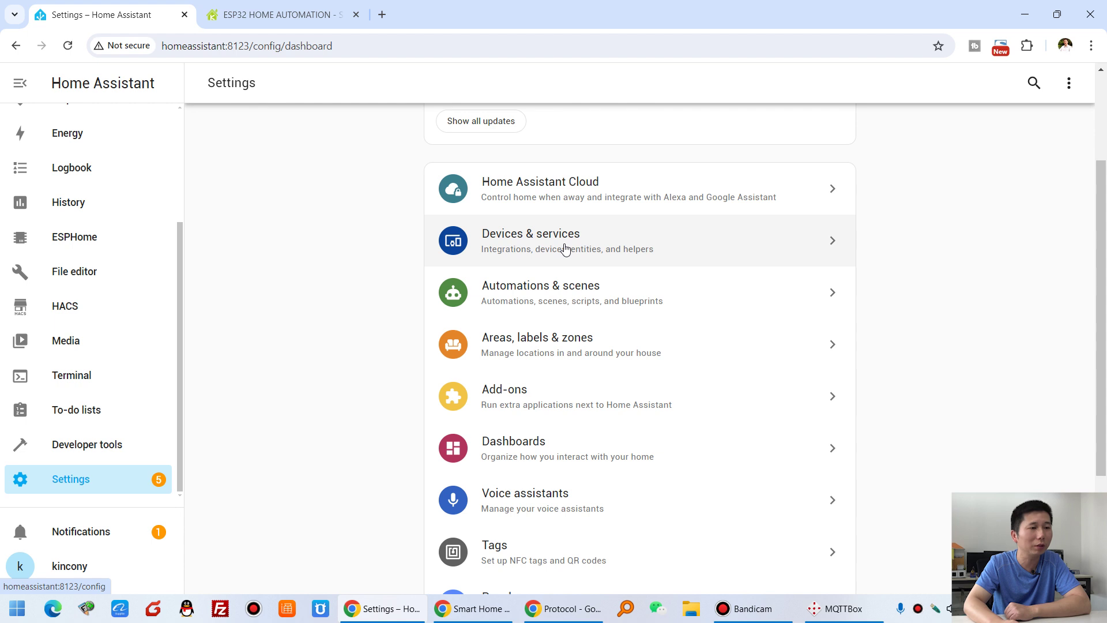
{"action": "left_click", "coordinate": [525, 458]}
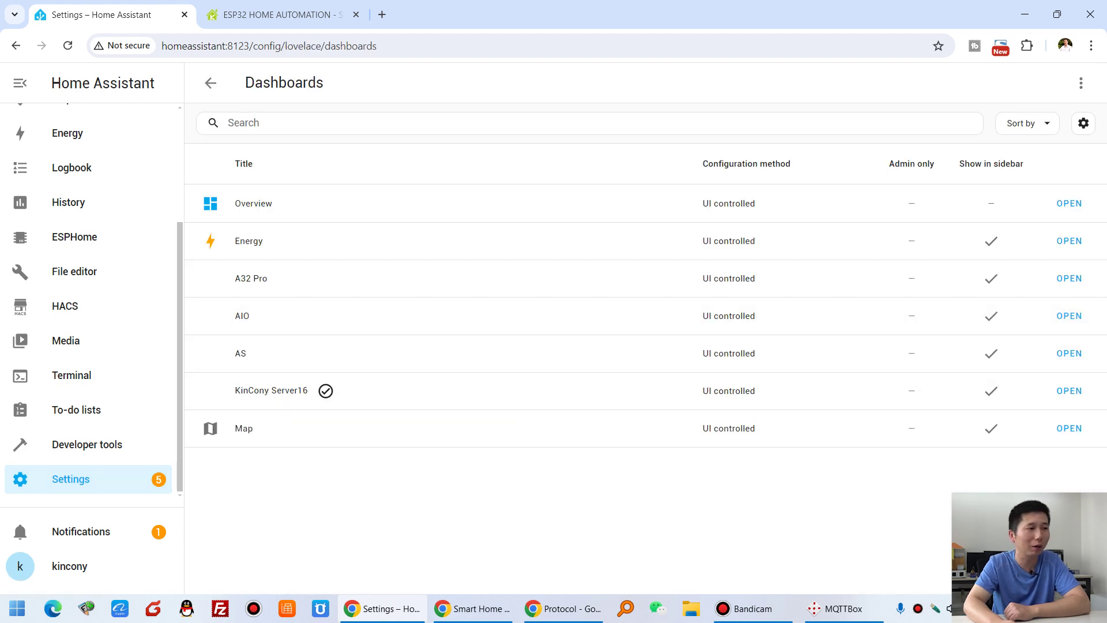
Create a new dashboard titled m30 and open it.
{"action": "left_click", "coordinate": [1038, 570]}
{"action": "left_click", "coordinate": [504, 271]}
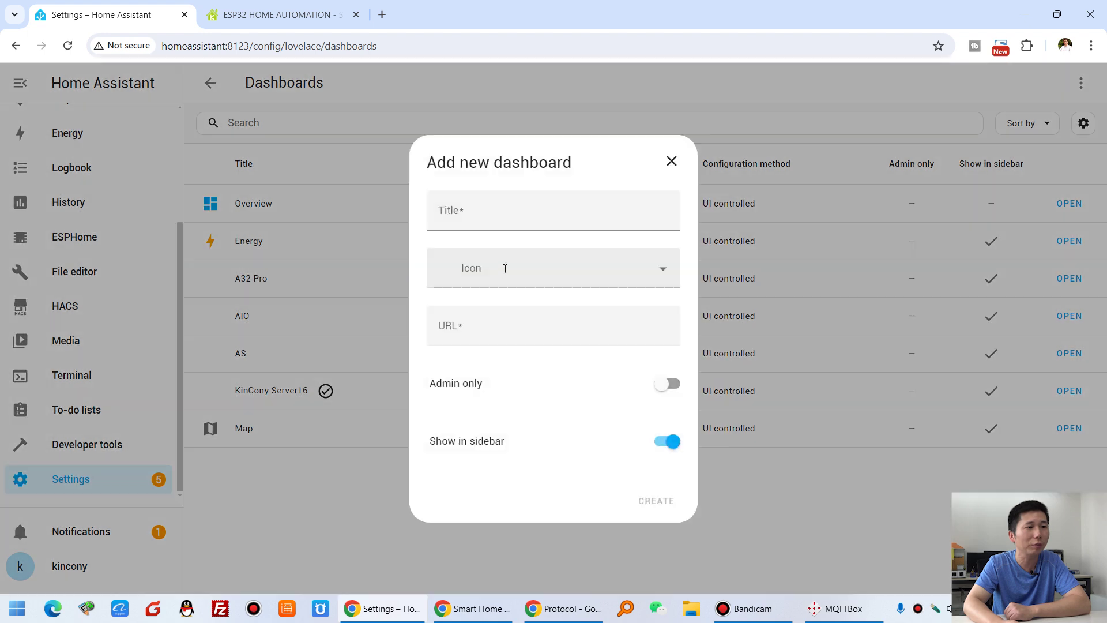
{"action": "left_click", "coordinate": [497, 217]}
{"action": "type", "text": "m30"}
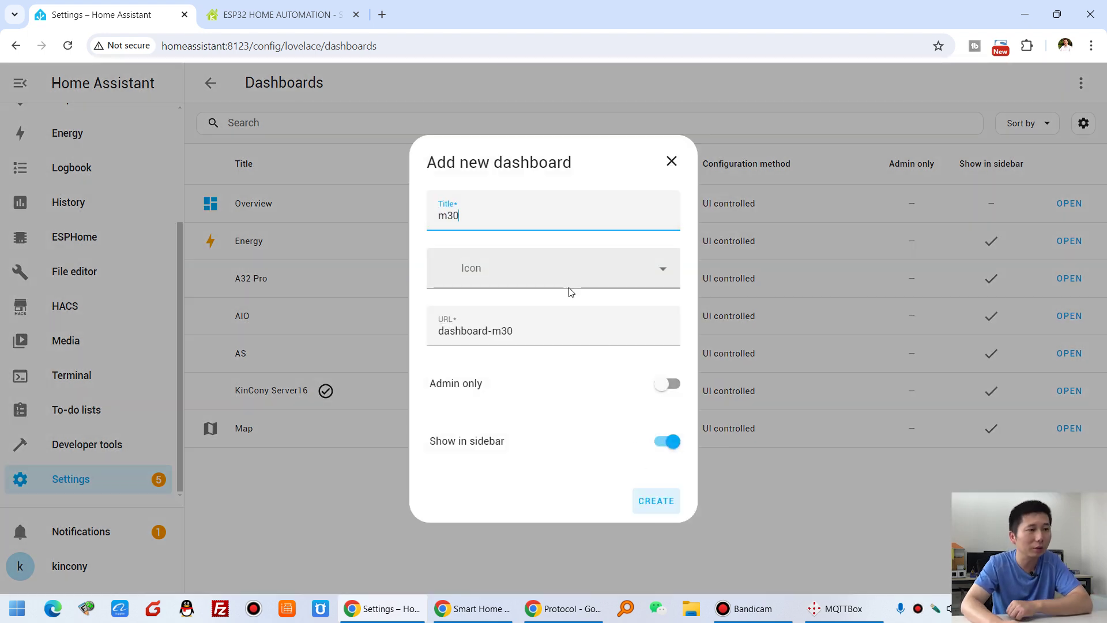
{"action": "left_click", "coordinate": [666, 511]}
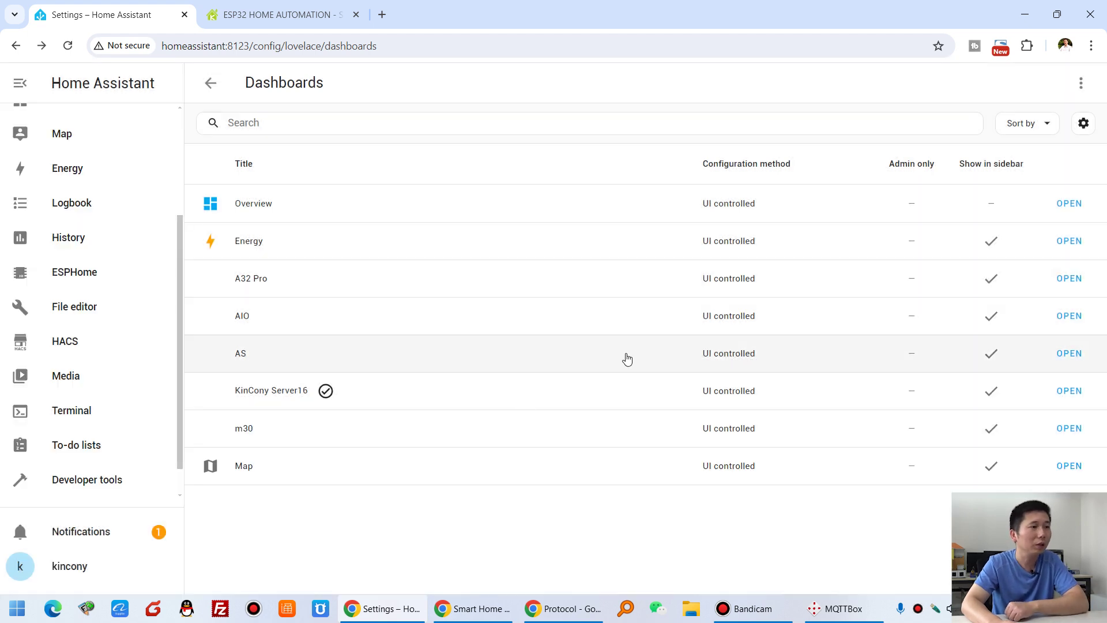
{"action": "scroll", "coordinate": [50, 277], "scroll_direction": "up", "scroll_amount": 3}
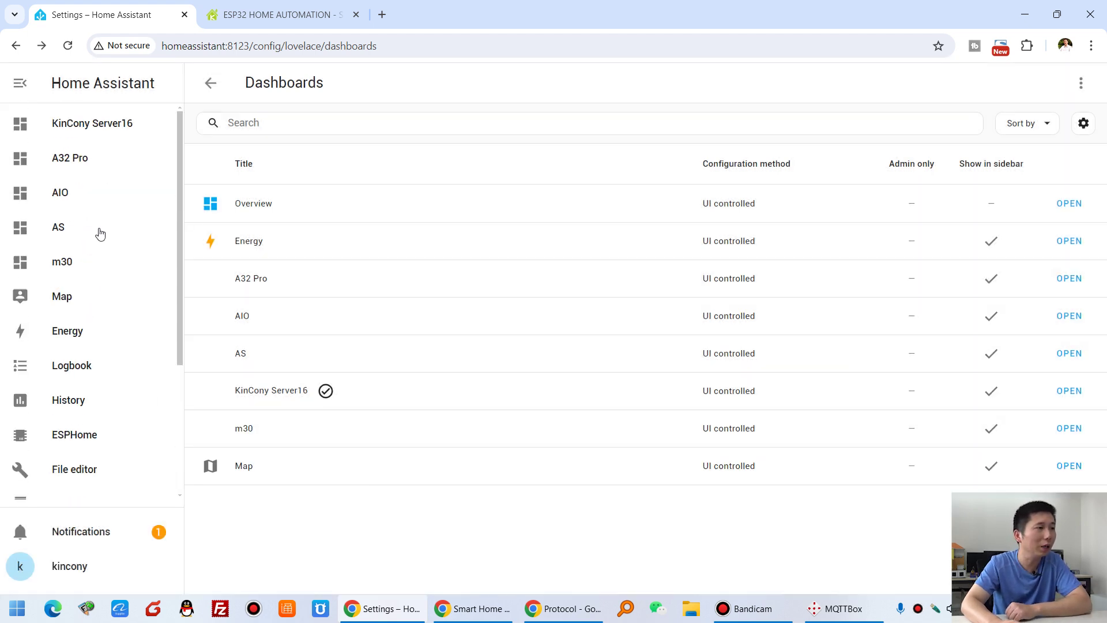
{"action": "left_click", "coordinate": [74, 261]}
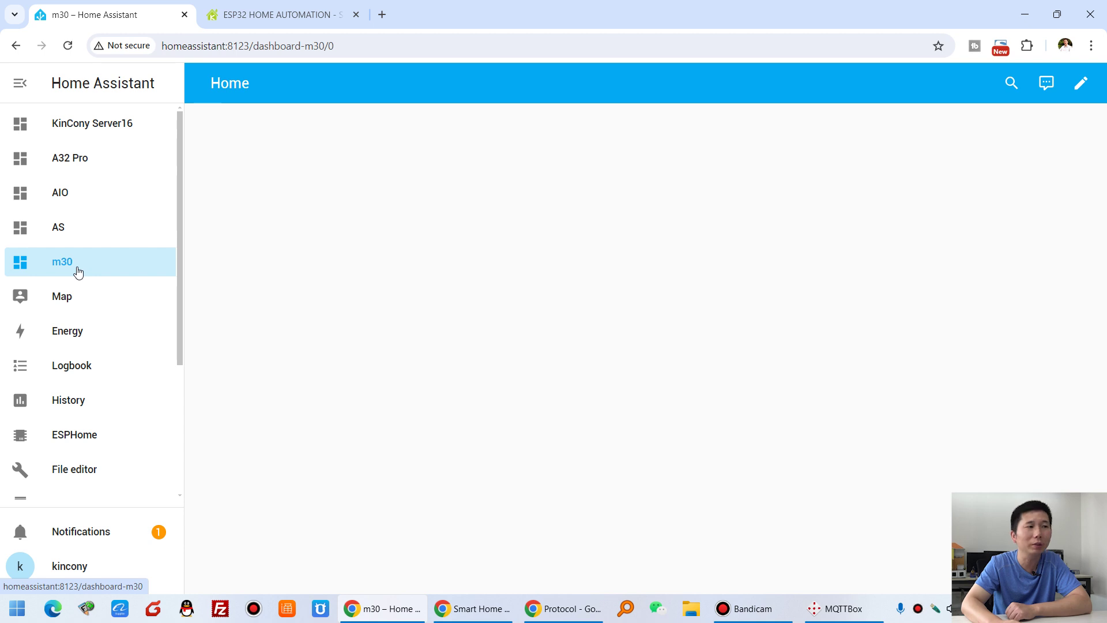
Open the Energy Meter device page from the device list in Home Assistant's Devices & services settings.
{"action": "scroll", "coordinate": [77, 317], "scroll_direction": "down", "scroll_amount": 3}
{"action": "left_click", "coordinate": [81, 480]}
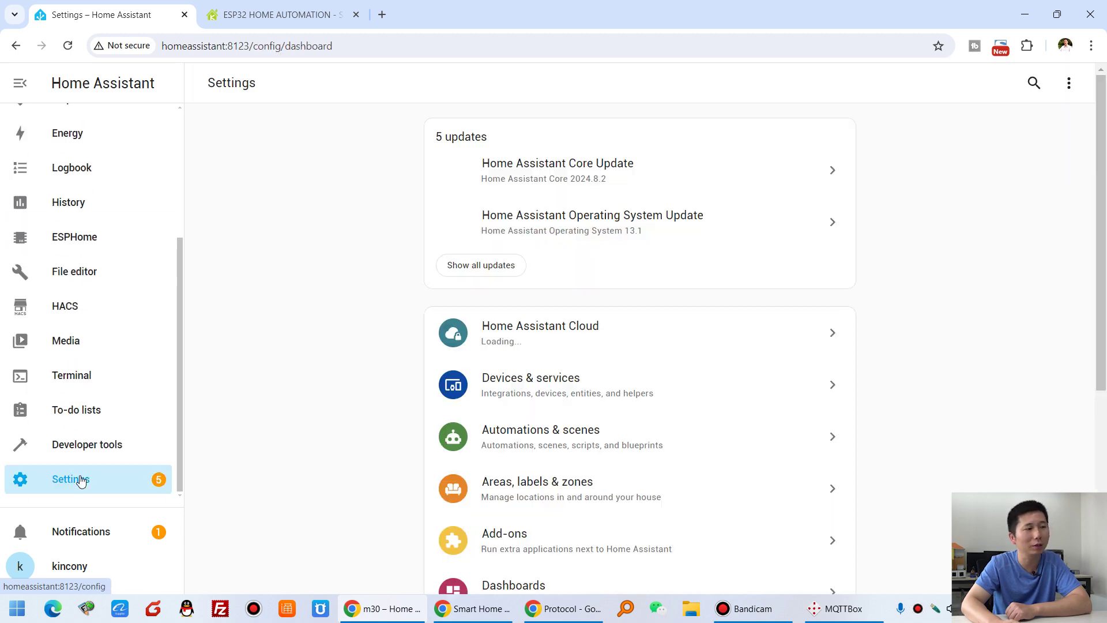
{"action": "scroll", "coordinate": [637, 348], "scroll_direction": "down", "scroll_amount": 3}
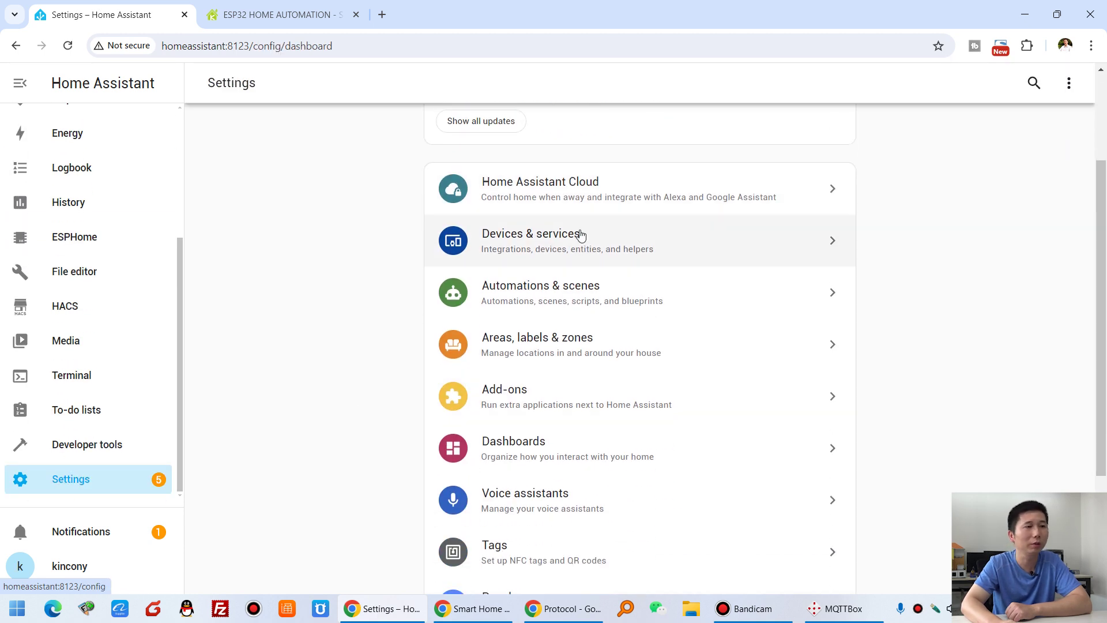
{"action": "left_click", "coordinate": [581, 235]}
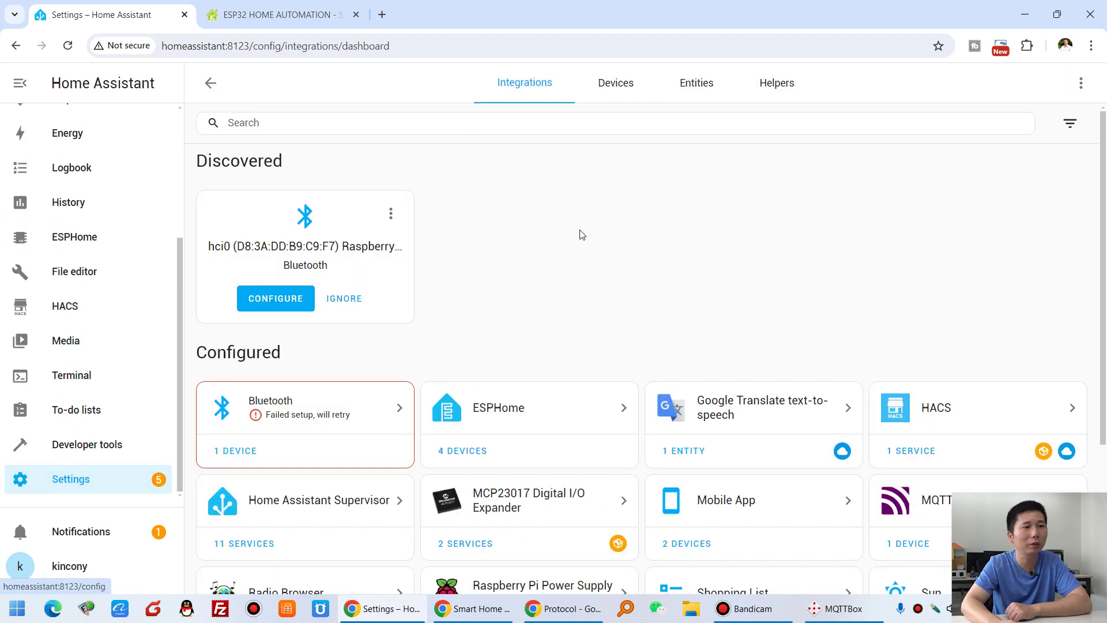
{"action": "left_click", "coordinate": [627, 87]}
{"action": "left_click", "coordinate": [312, 427]}
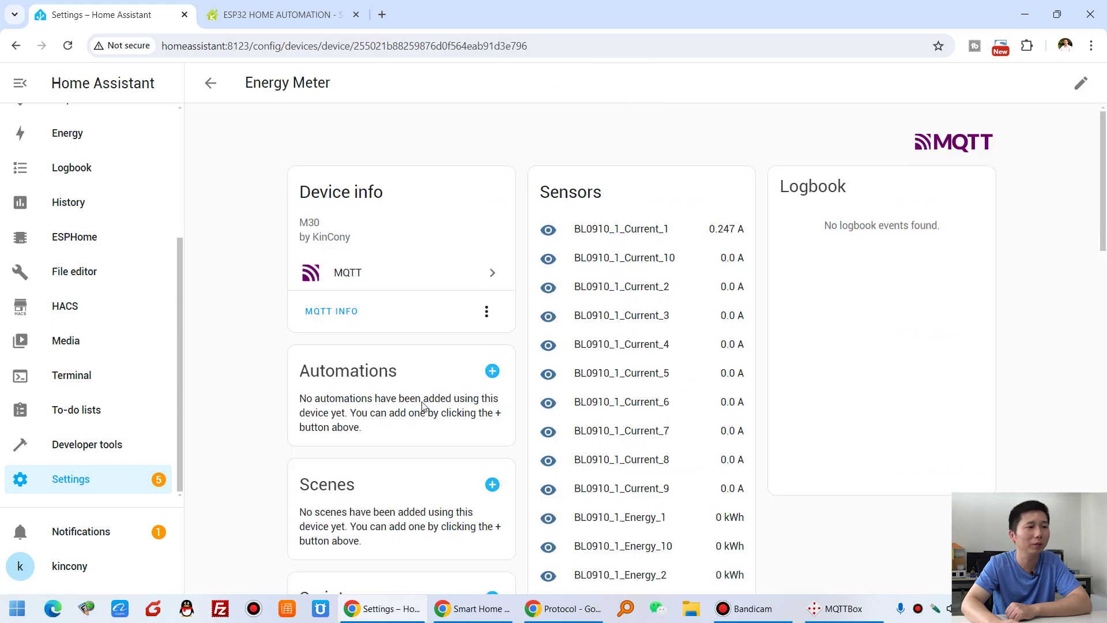
Add the Energy Meter's sensors to the m30 dashboard using the suggested card.
{"action": "scroll", "coordinate": [717, 346], "scroll_direction": "down", "scroll_amount": 15}
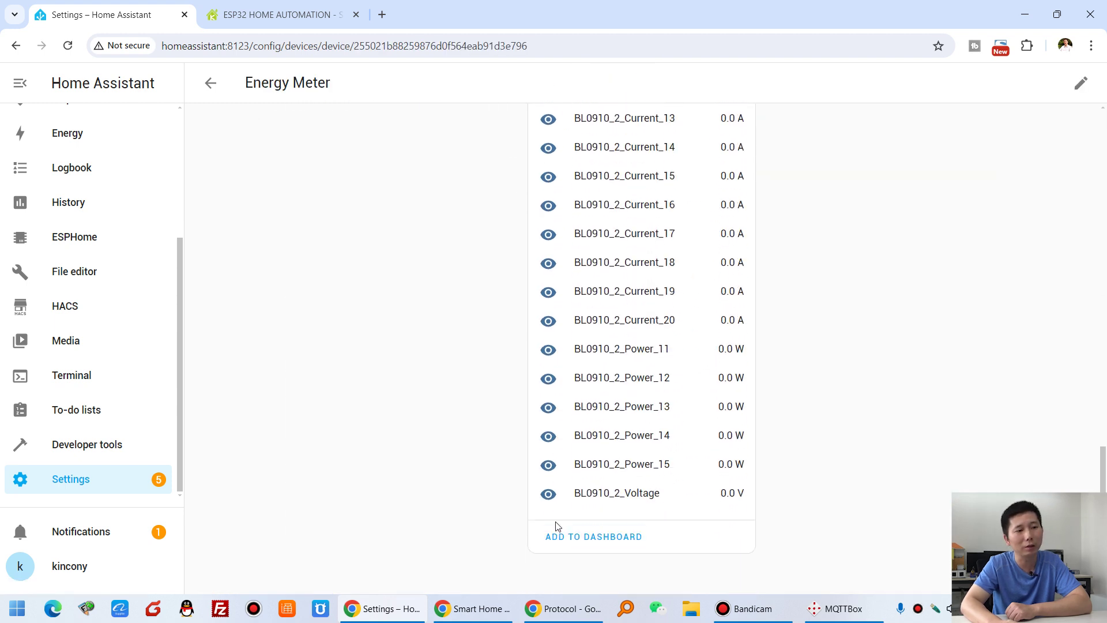
{"action": "left_click", "coordinate": [630, 540]}
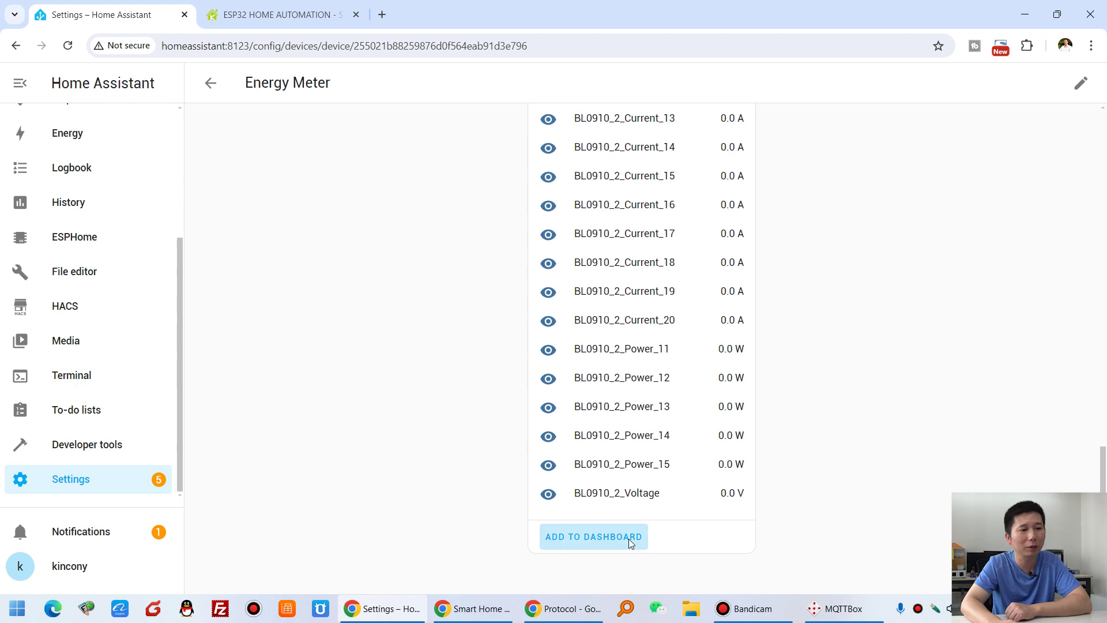
{"action": "left_click", "coordinate": [582, 318]}
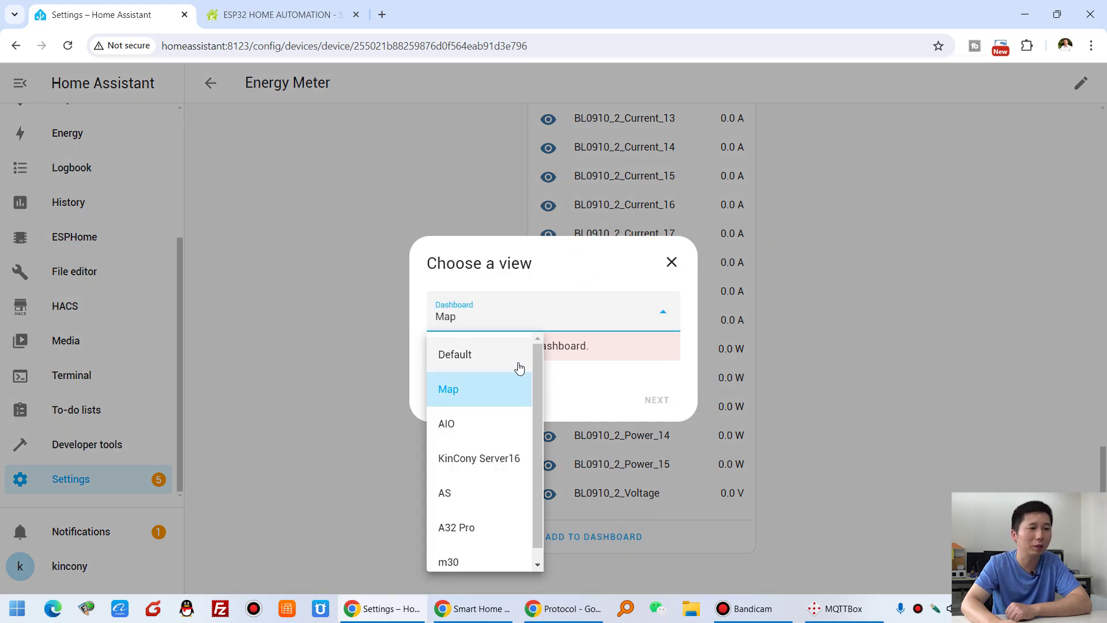
{"action": "scroll", "coordinate": [495, 496], "scroll_direction": "down", "scroll_amount": 1}
{"action": "left_click", "coordinate": [466, 556]}
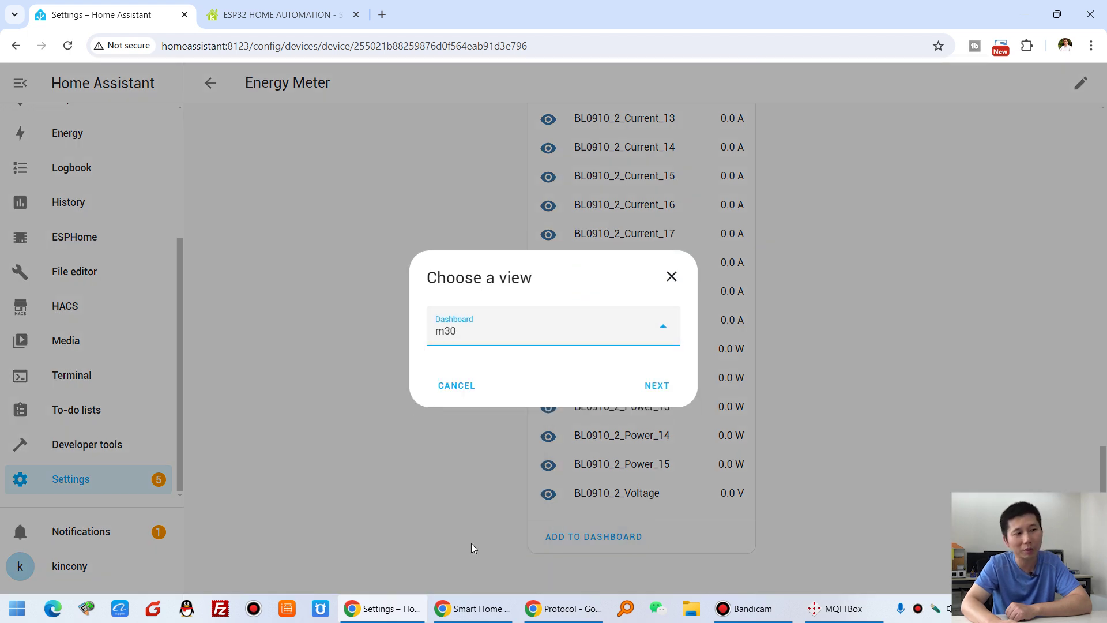
{"action": "left_click", "coordinate": [659, 387]}
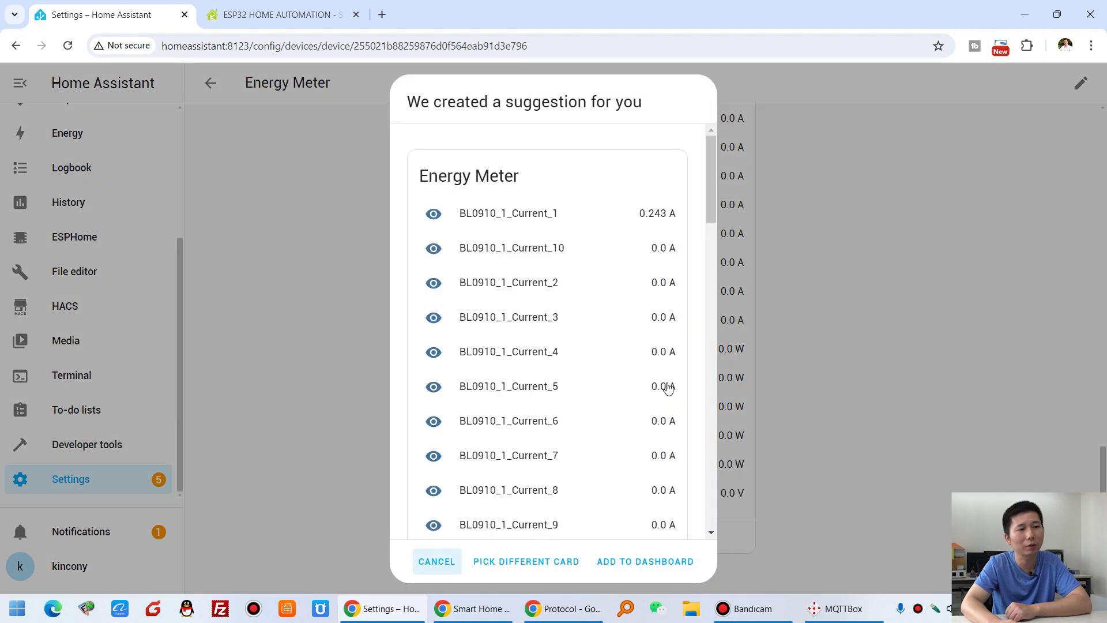
{"action": "left_click", "coordinate": [664, 564]}
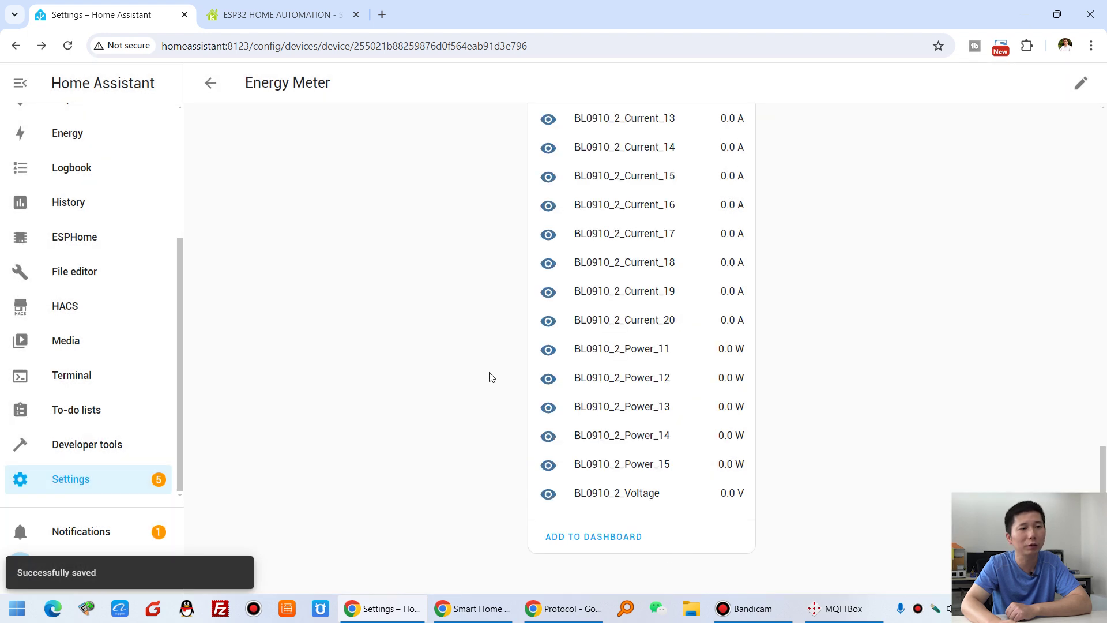
Open the m30 dashboard and review the full sensor list on its Energy Meter card.
{"action": "scroll", "coordinate": [120, 252], "scroll_direction": "up", "scroll_amount": 3}
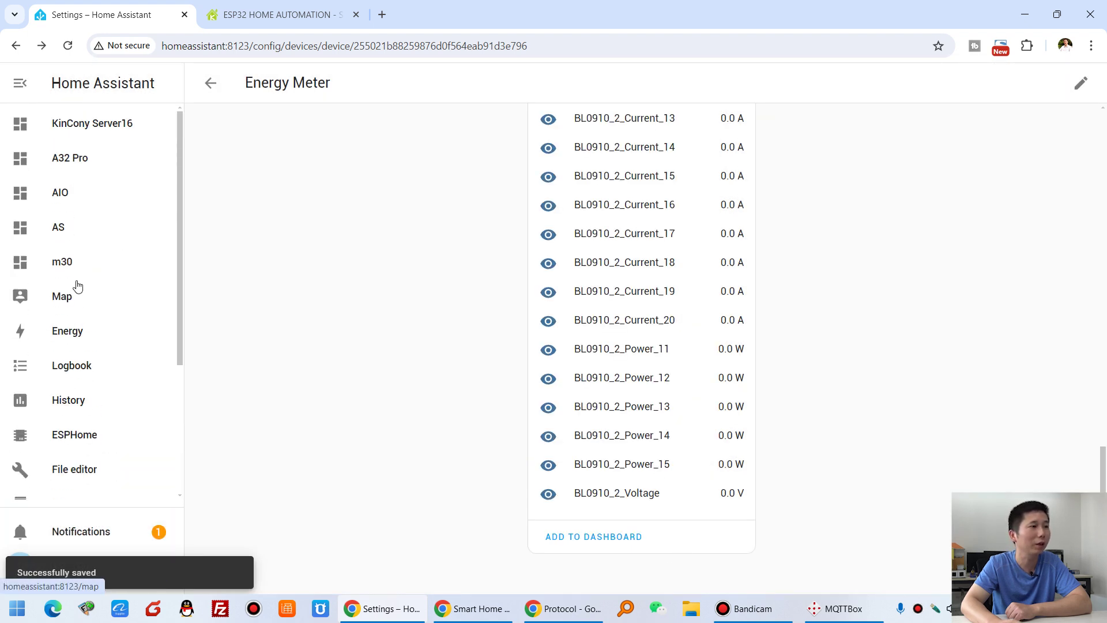
{"action": "left_click", "coordinate": [81, 267]}
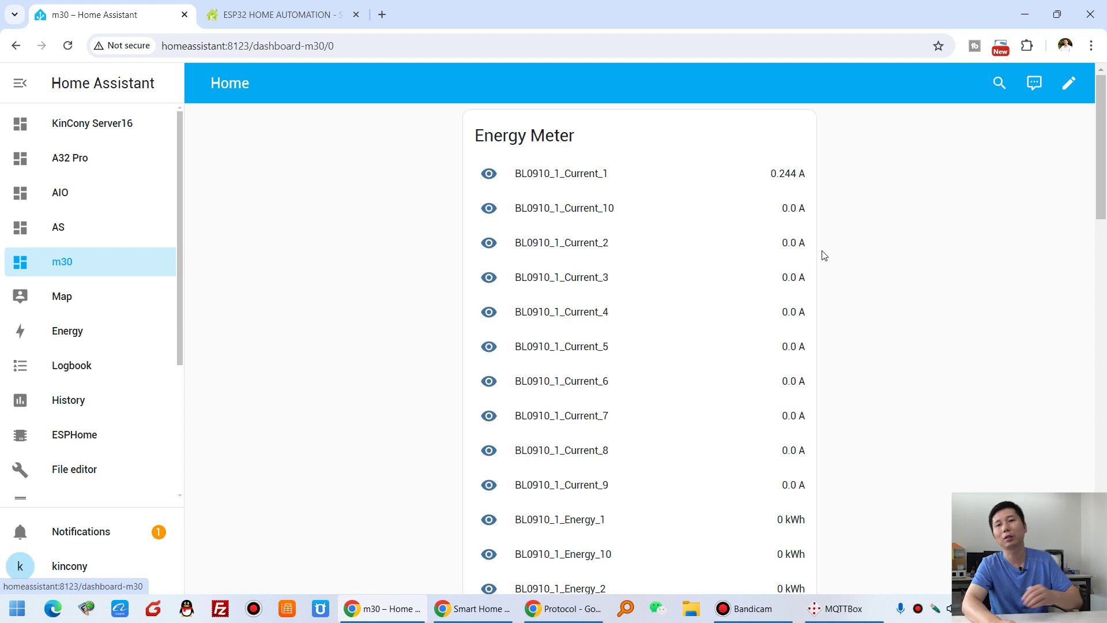
{"action": "scroll", "coordinate": [832, 256], "scroll_direction": "down", "scroll_amount": 20}
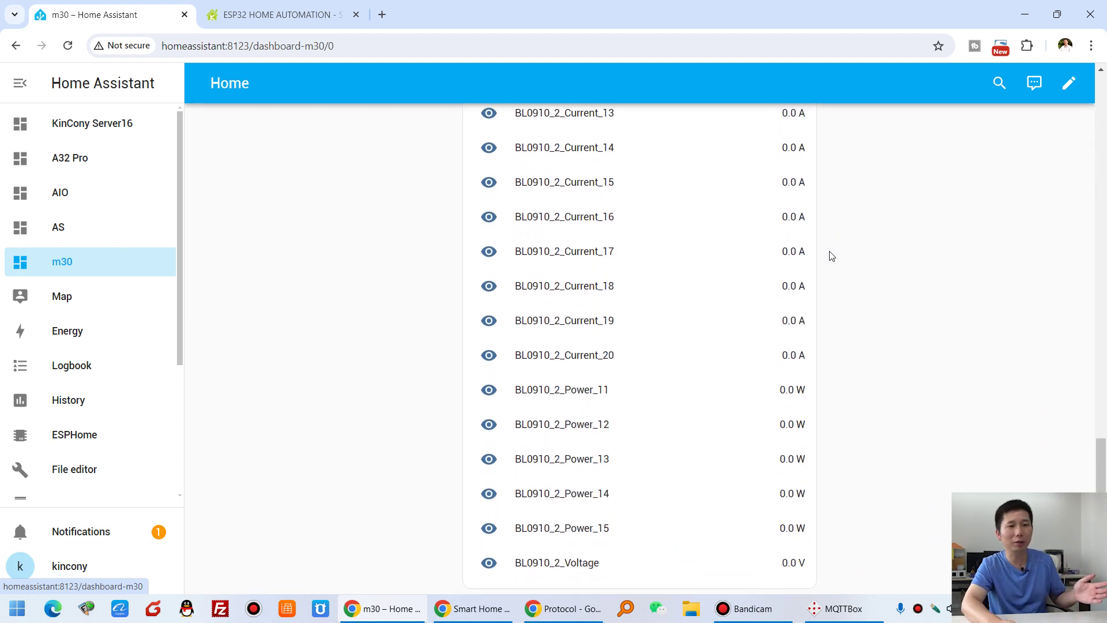
{"action": "scroll", "coordinate": [832, 256], "scroll_direction": "up", "scroll_amount": 20}
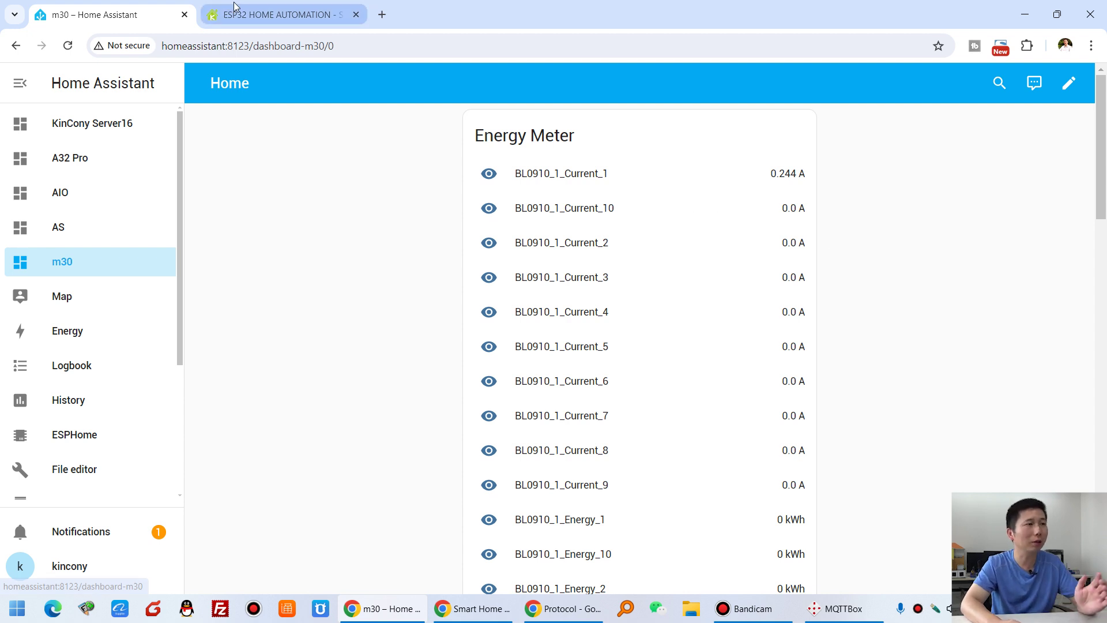
Switch to the KinCony M30 web interface and view the BL0910-1 readings on its Monitor page.
{"action": "left_click", "coordinate": [569, 610]}
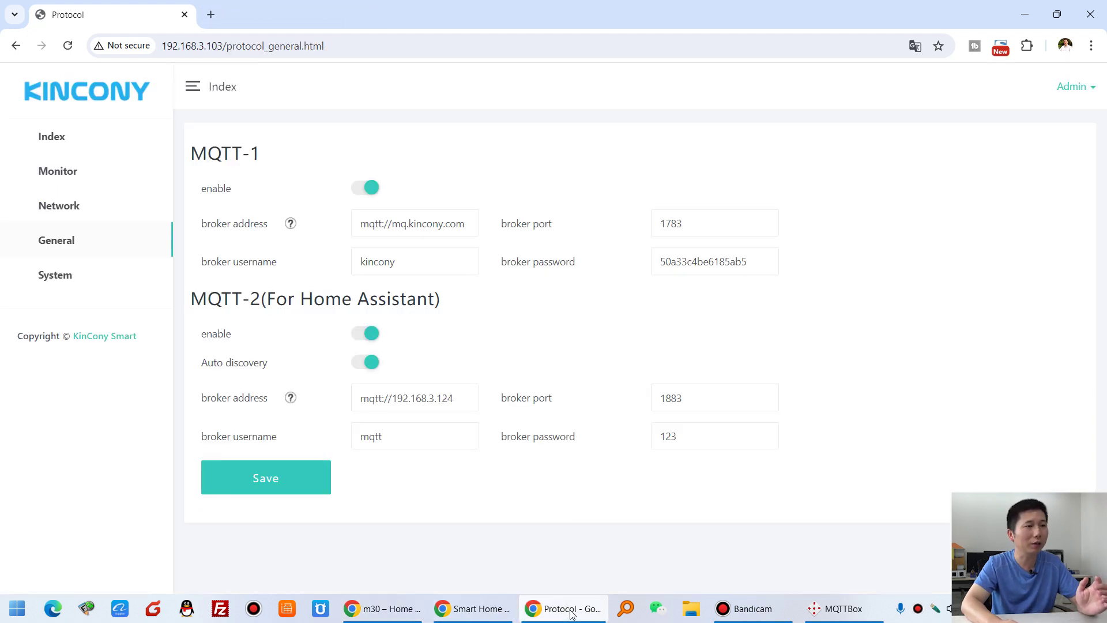
{"action": "left_click", "coordinate": [69, 182]}
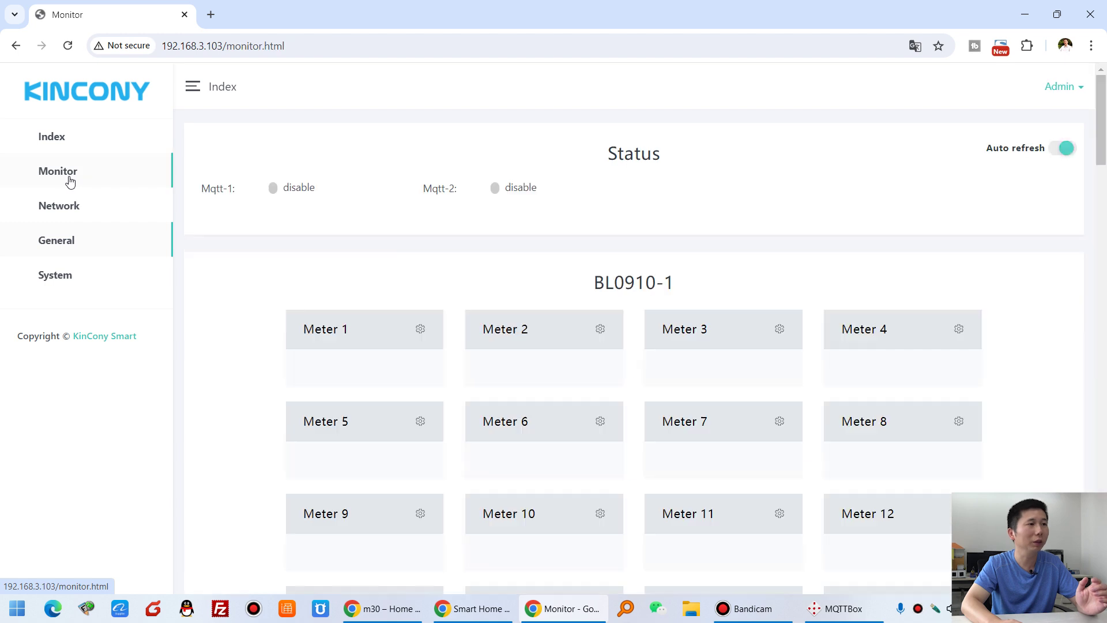
{"action": "scroll", "coordinate": [640, 347], "scroll_direction": "down", "scroll_amount": 1}
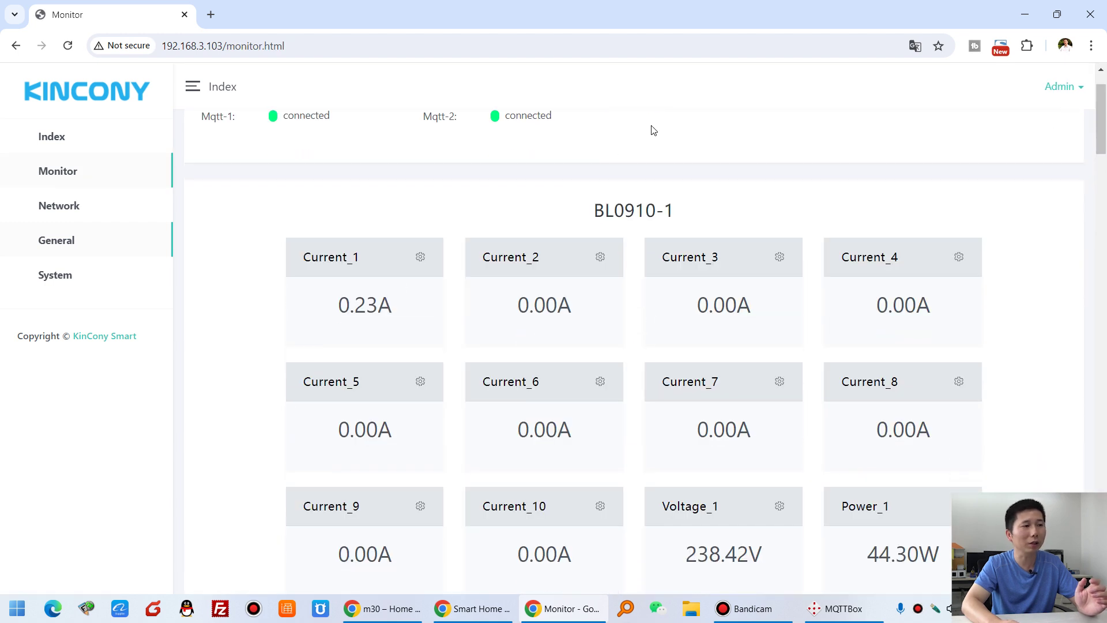
Shrink the KinCony Monitor window and place it beside the Home Assistant m30 dashboard to compare the Current_1 readings.
{"action": "left_click", "coordinate": [1057, 14]}
{"action": "left_click_drag", "start_coordinate": [612, 42], "coordinate": [353, 23]}
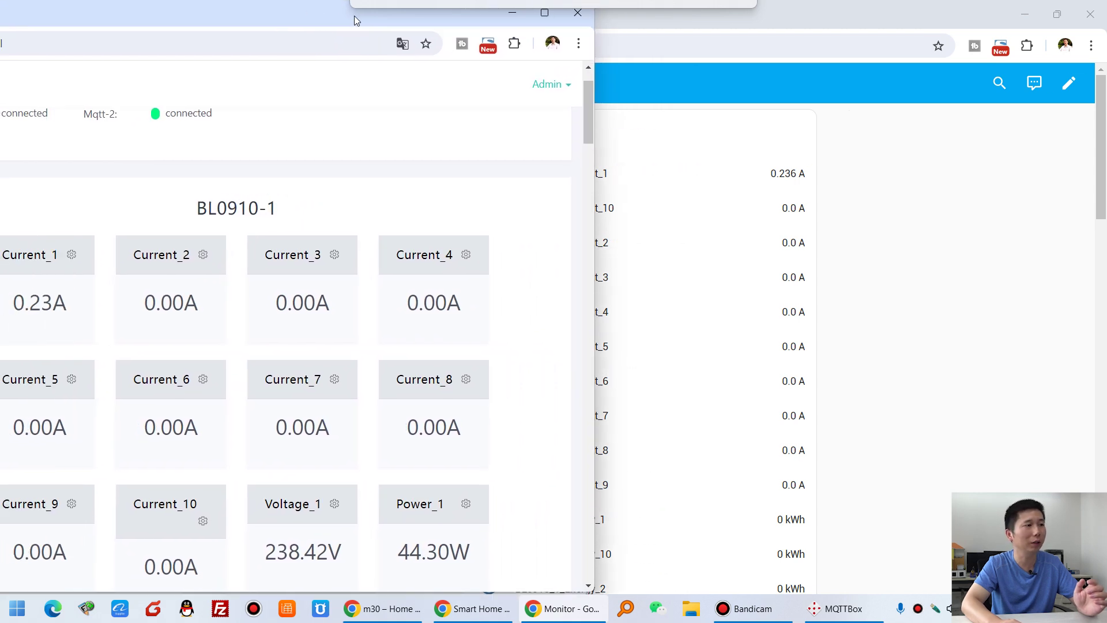
{"action": "left_click_drag", "start_coordinate": [596, 233], "coordinate": [473, 240]}
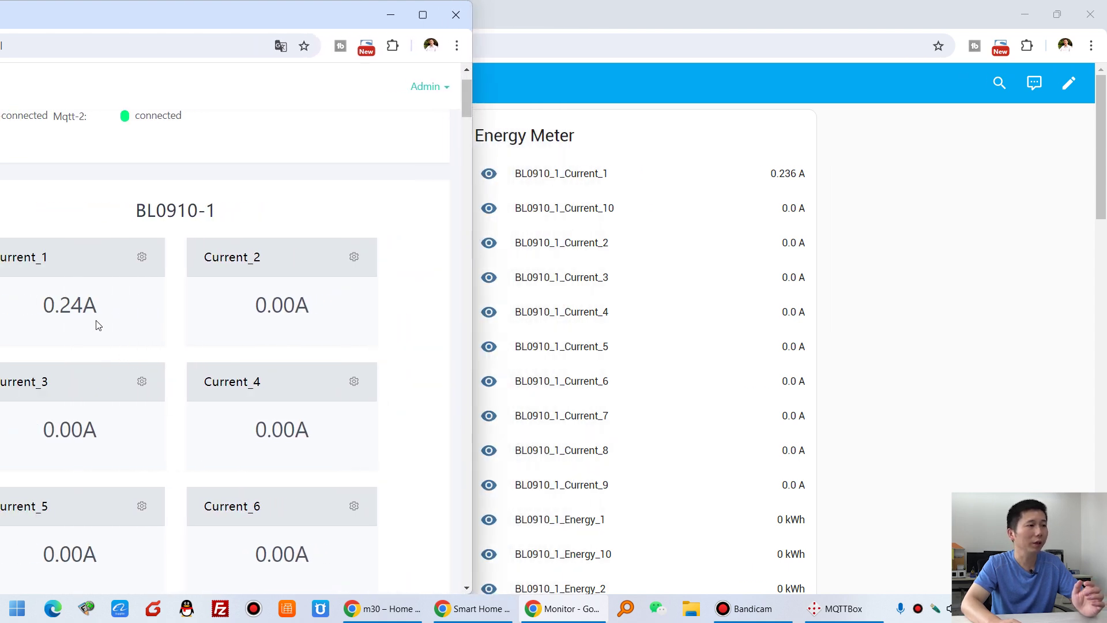
{"action": "left_click_drag", "start_coordinate": [172, 24], "coordinate": [184, 27]}
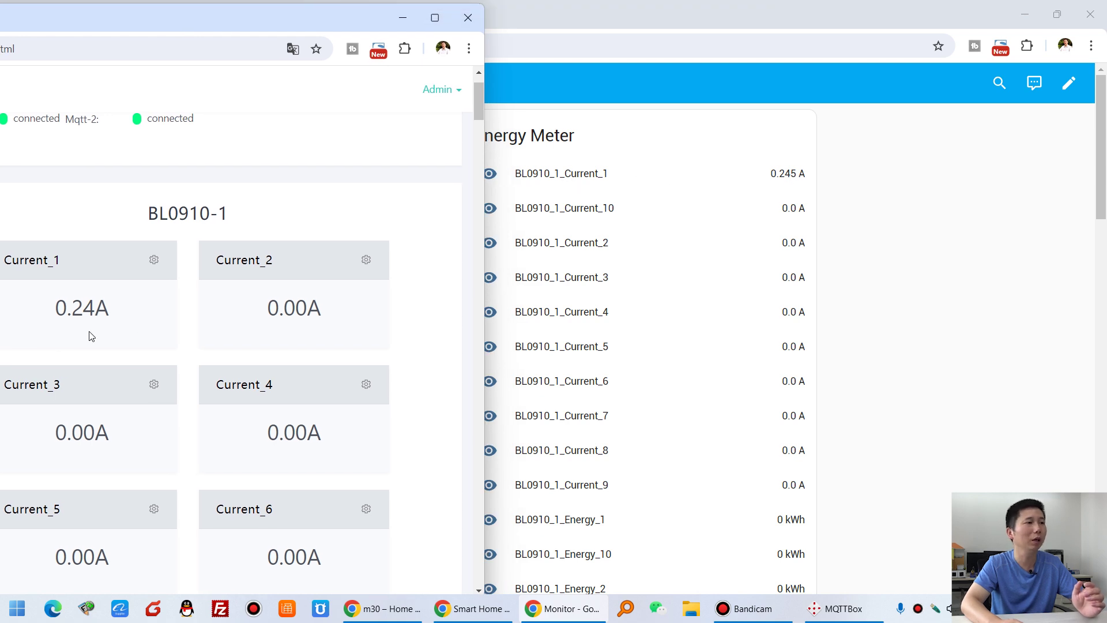
Switch to MQTTBox to view the M30 STATE subscription, and minimise it to return to the side-by-side readings.
{"action": "left_click", "coordinate": [842, 609]}
{"action": "scroll", "coordinate": [193, 330], "scroll_direction": "up", "scroll_amount": 3}
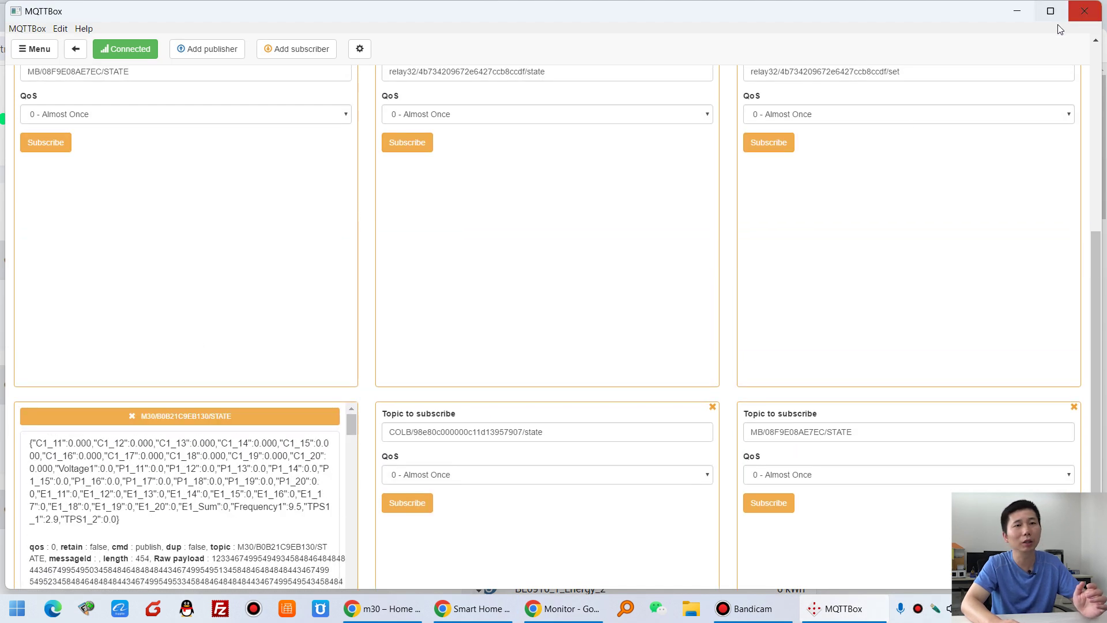
{"action": "left_click", "coordinate": [1019, 12]}
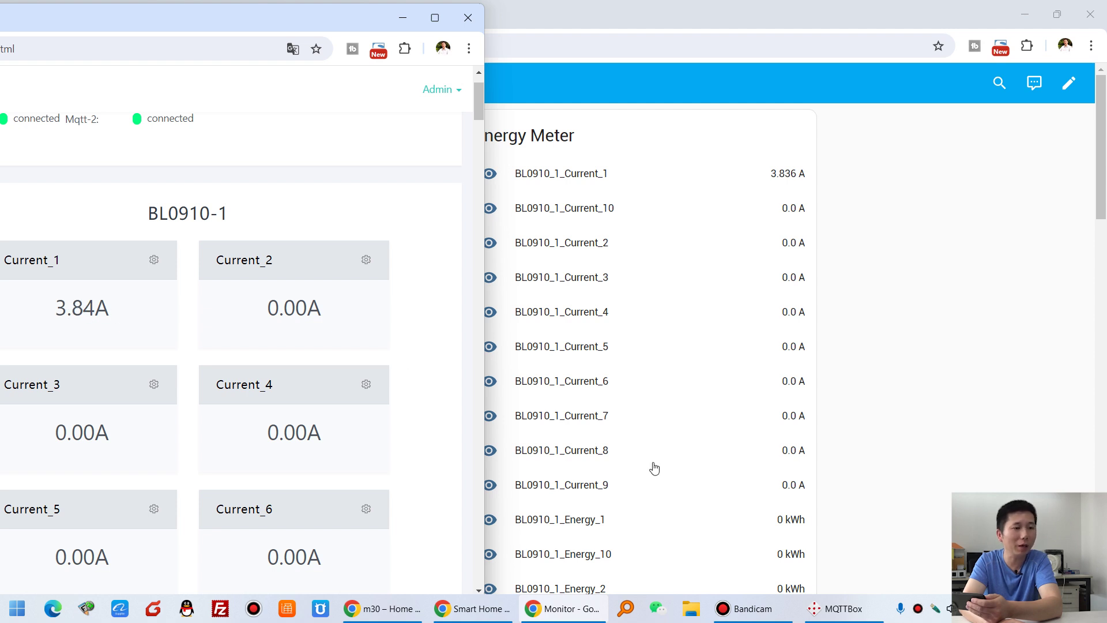
Find the M30 STATE message containing C0_1 in MQTTBox, compare its current value, and return to the side-by-side windows.
{"action": "left_click", "coordinate": [838, 608]}
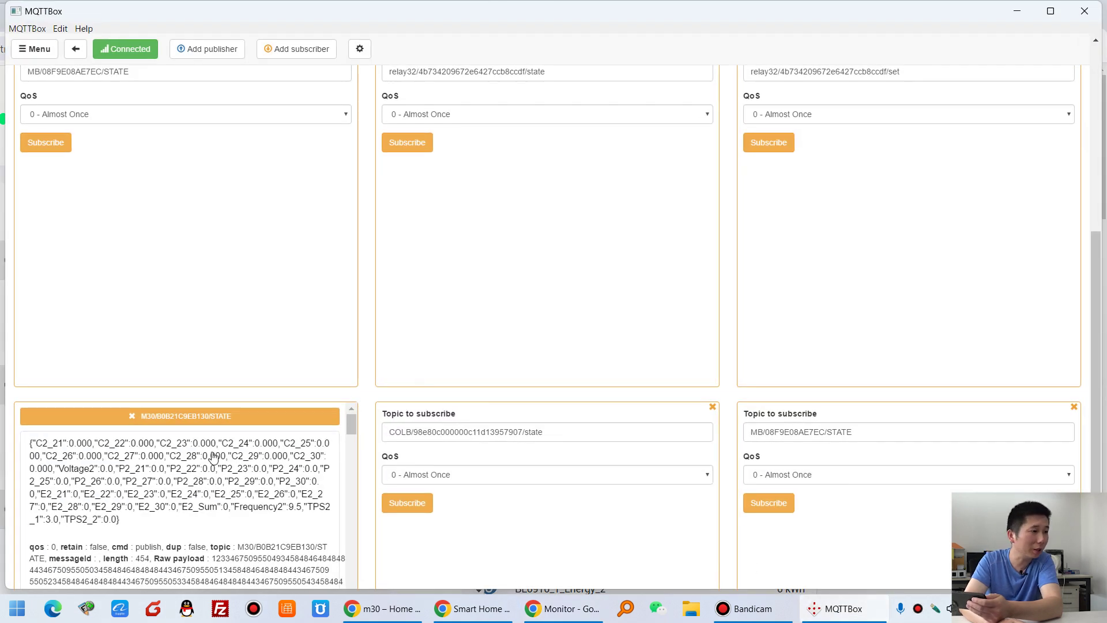
{"action": "scroll", "coordinate": [231, 476], "scroll_direction": "down", "scroll_amount": 1}
{"action": "scroll", "coordinate": [230, 476], "scroll_direction": "down", "scroll_amount": 3}
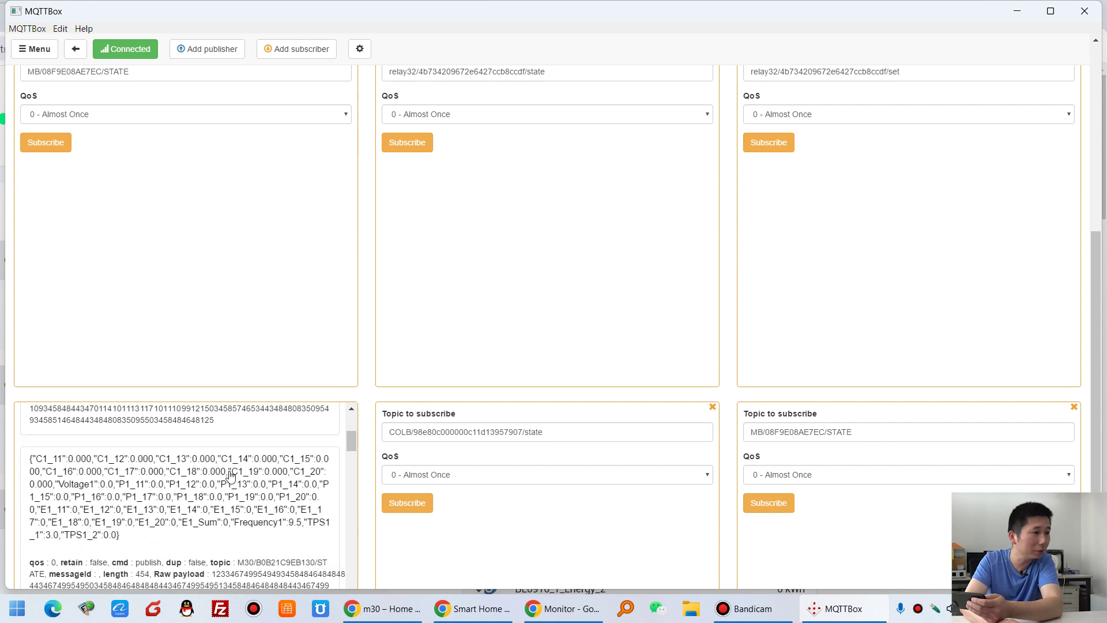
{"action": "scroll", "coordinate": [231, 476], "scroll_direction": "up", "scroll_amount": 6}
{"action": "scroll", "coordinate": [324, 460], "scroll_direction": "down", "scroll_amount": 3}
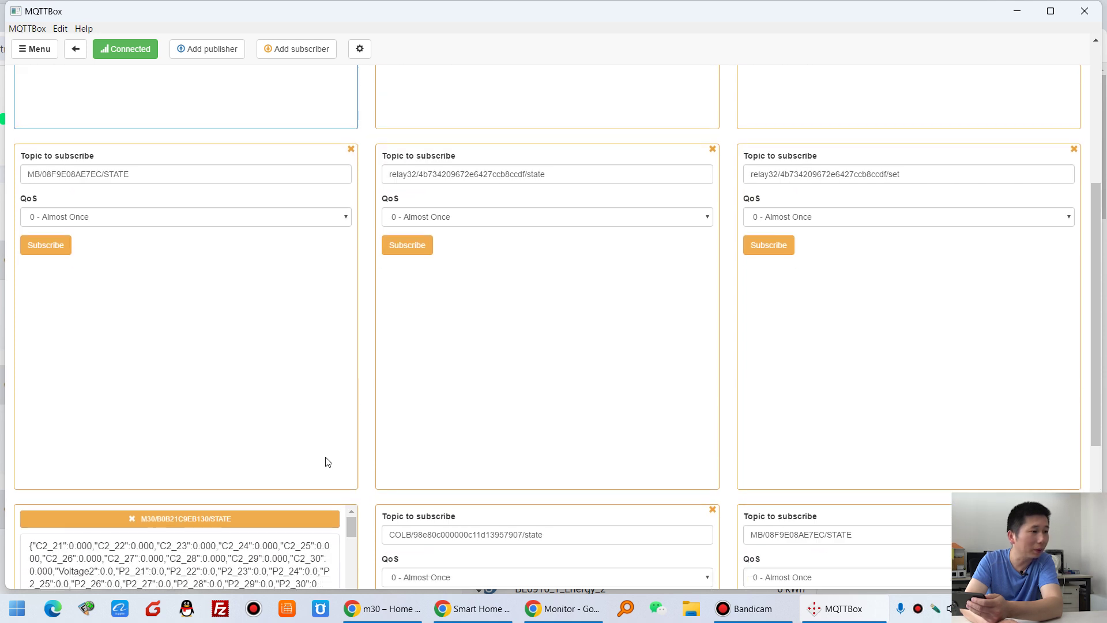
{"action": "scroll", "coordinate": [344, 466], "scroll_direction": "down", "scroll_amount": 10}
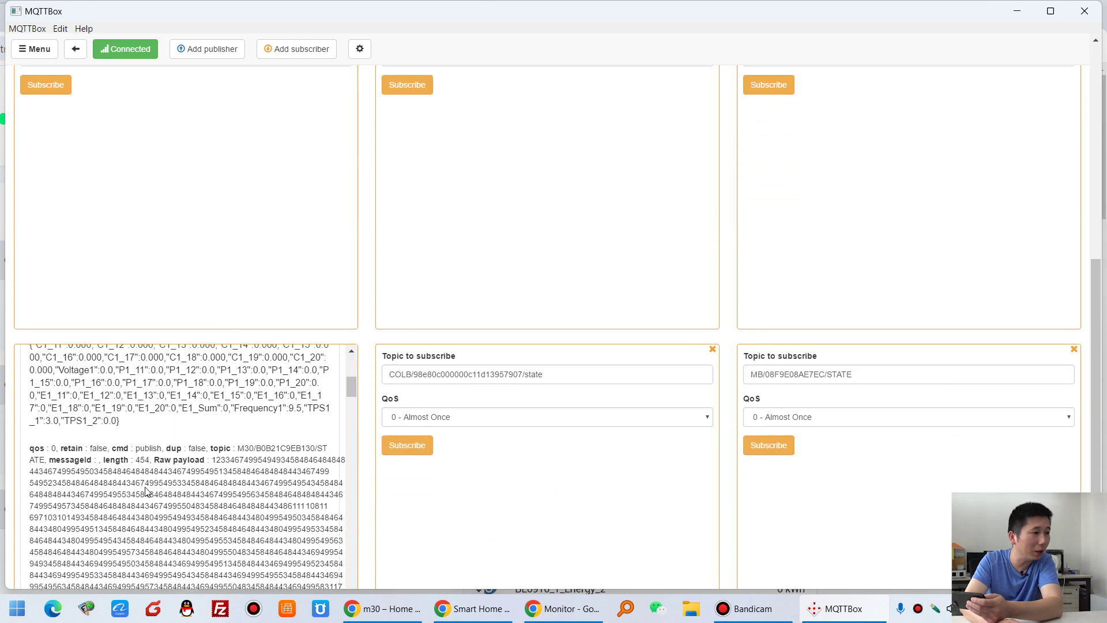
{"action": "scroll", "coordinate": [149, 487], "scroll_direction": "down", "scroll_amount": 3}
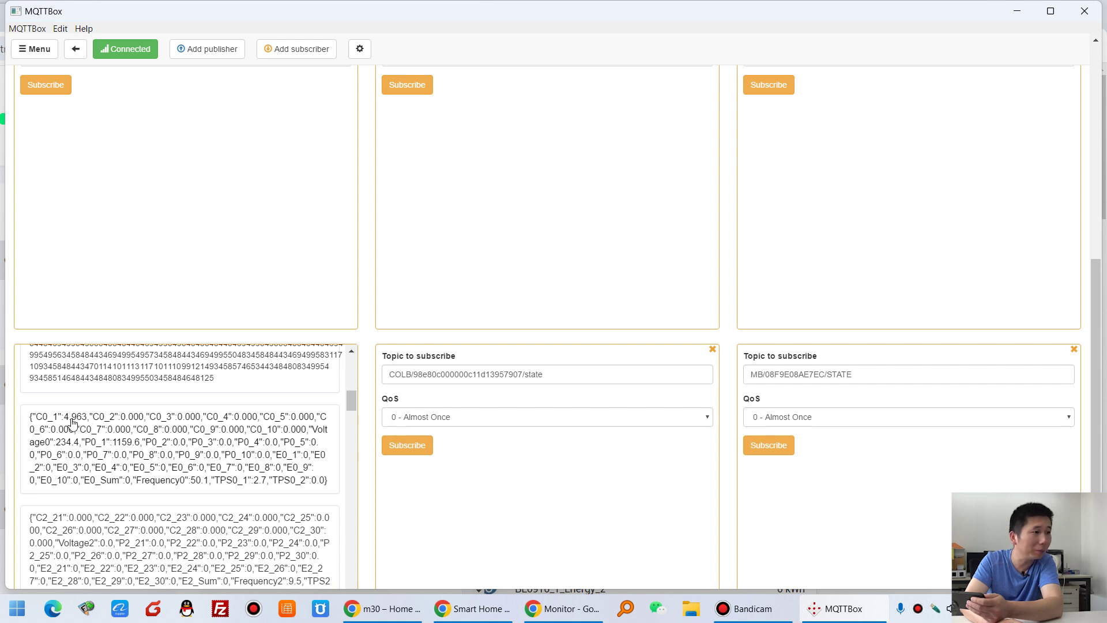
{"action": "key", "text": "super+Down"}
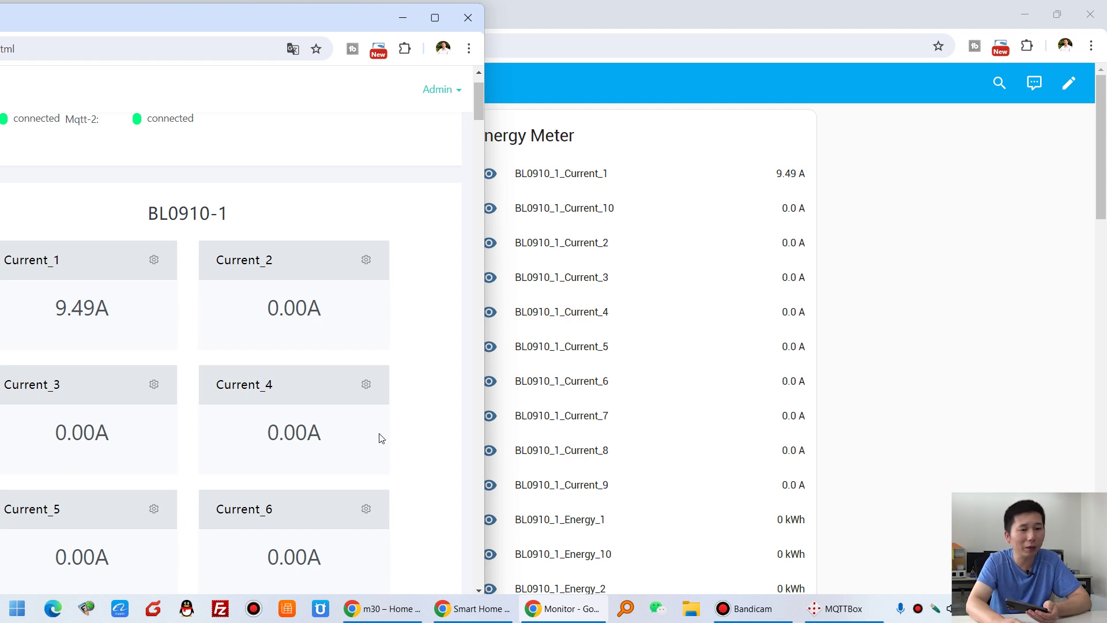
Recheck the C0_1 current in the latest MQTTBox message under the changed load, and minimise MQTTBox.
{"action": "left_click", "coordinate": [824, 612]}
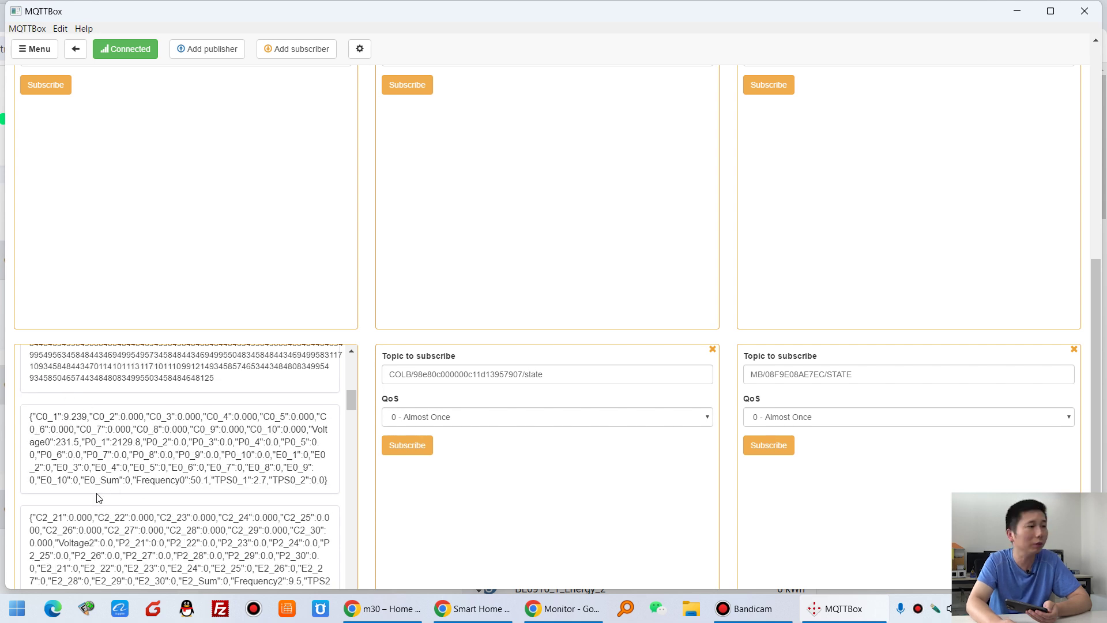
{"action": "scroll", "coordinate": [83, 418], "scroll_direction": "up", "scroll_amount": 5}
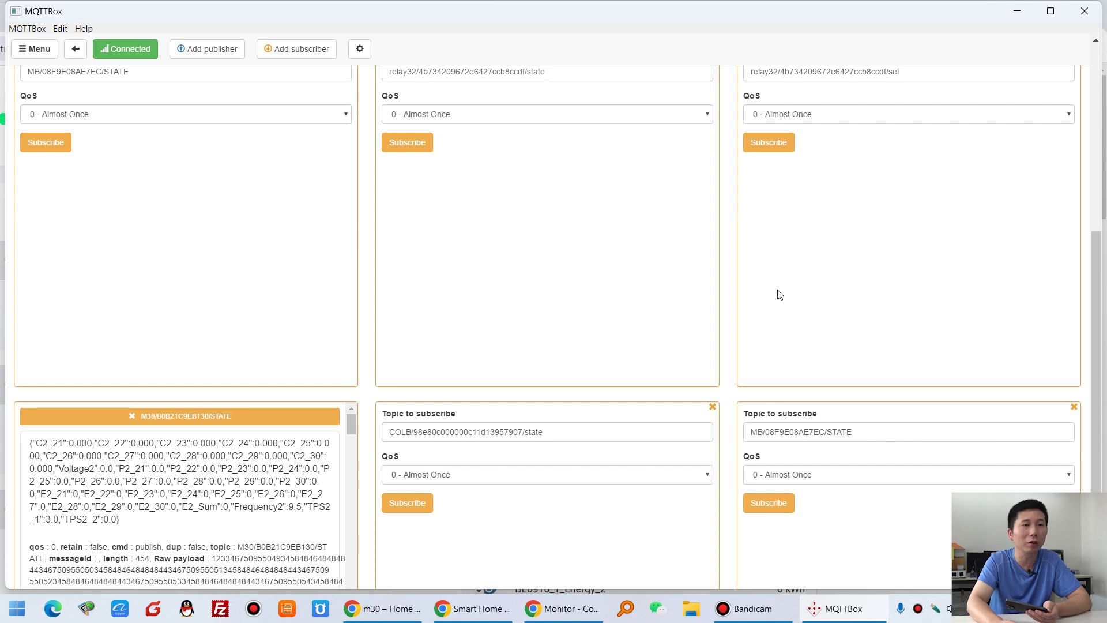
{"action": "left_click", "coordinate": [1017, 11]}
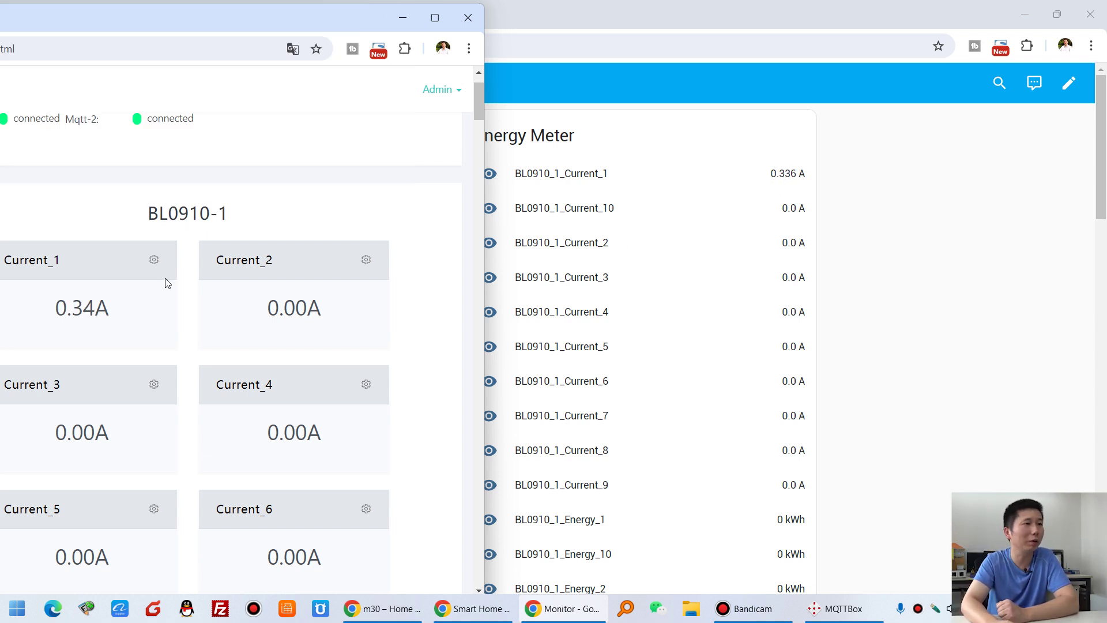
Maximise the KinCony Monitor window and view the MQTT status and BL0910-1 readings at the start of the page.
{"action": "left_click", "coordinate": [434, 18]}
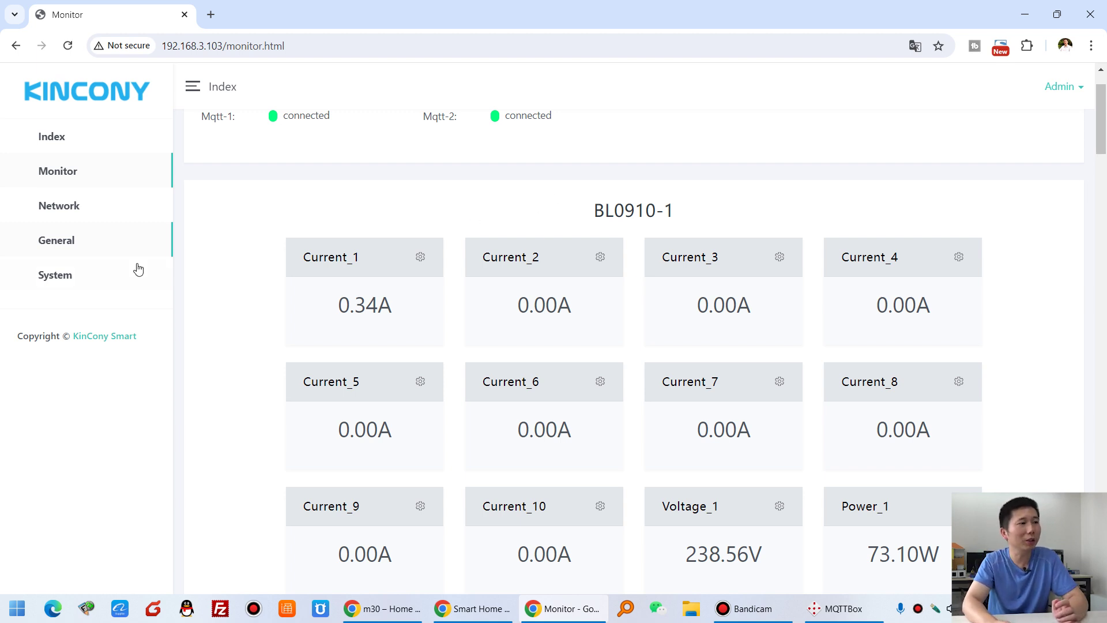
{"action": "scroll", "coordinate": [198, 263], "scroll_direction": "down", "scroll_amount": 1}
{"action": "scroll", "coordinate": [250, 265], "scroll_direction": "up", "scroll_amount": 2}
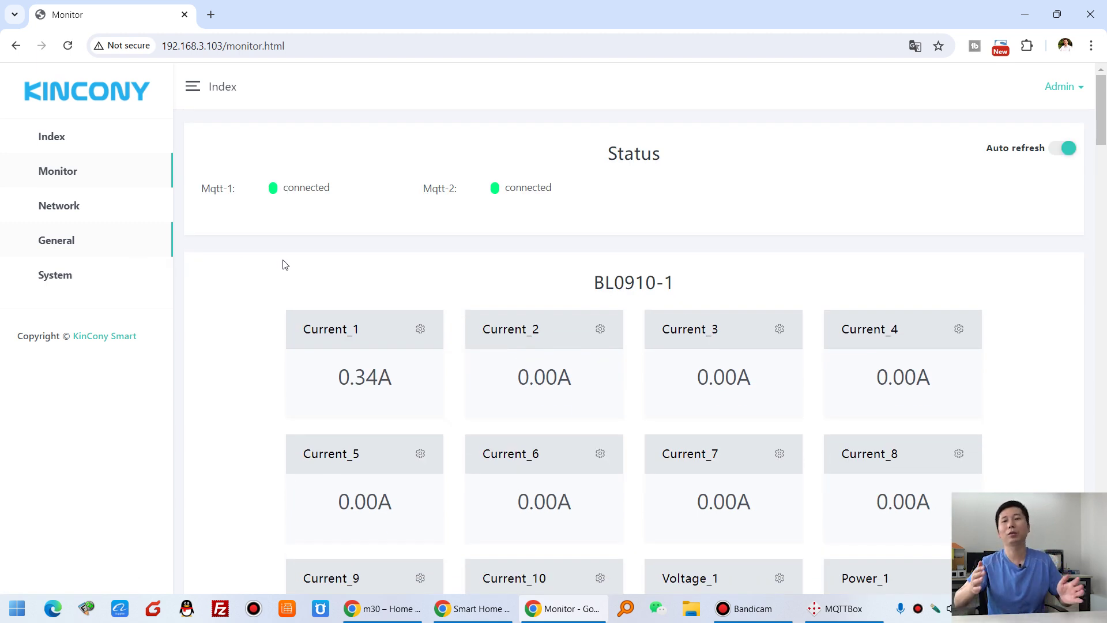